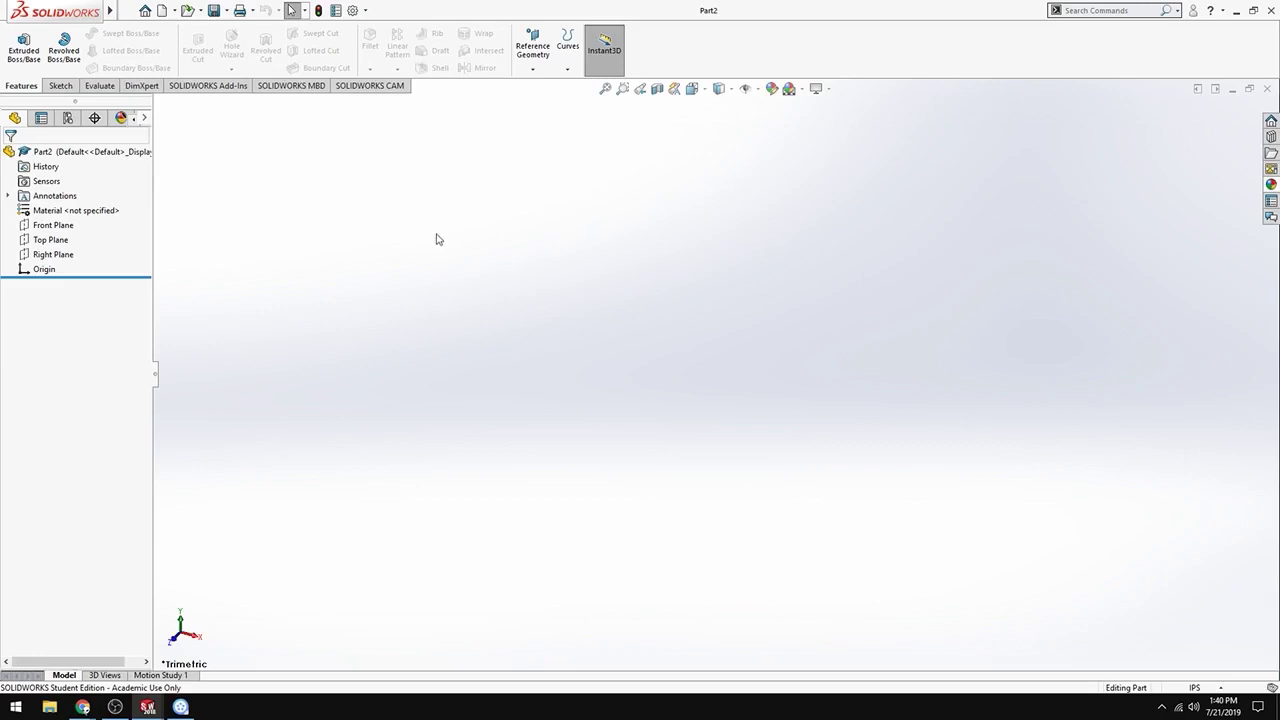
left_click(130, 10)
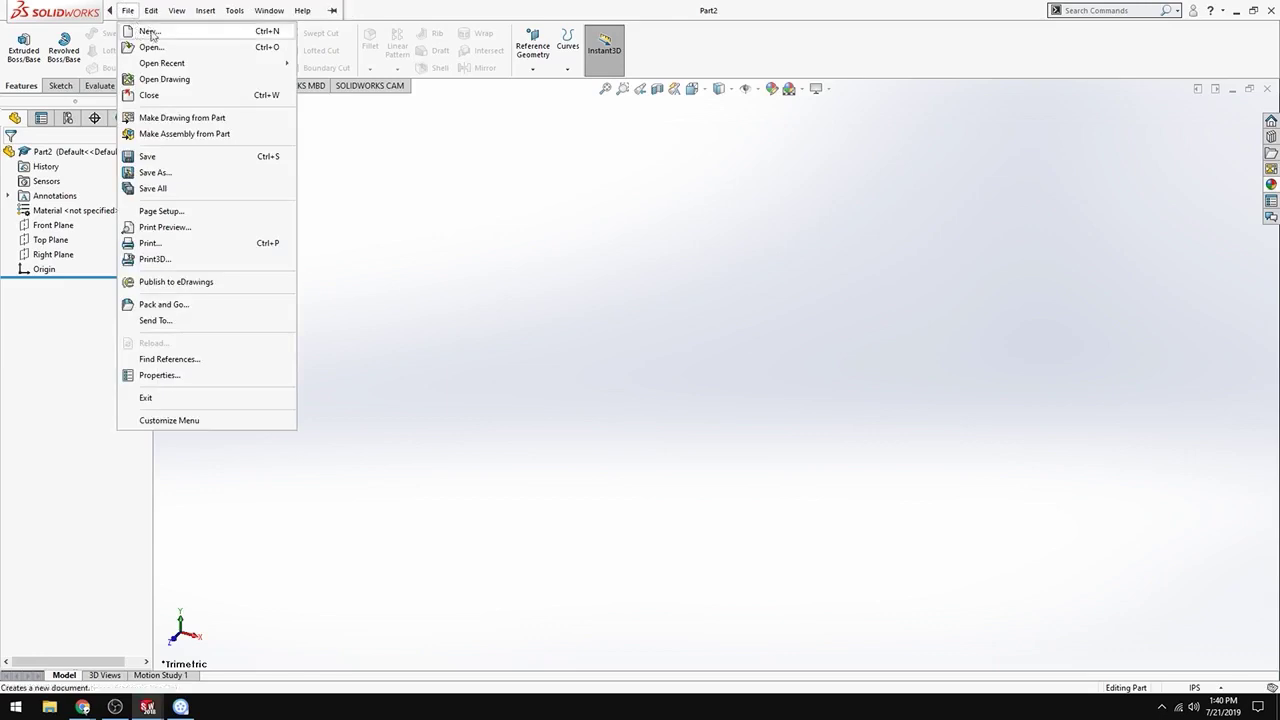
left_click(737, 194)
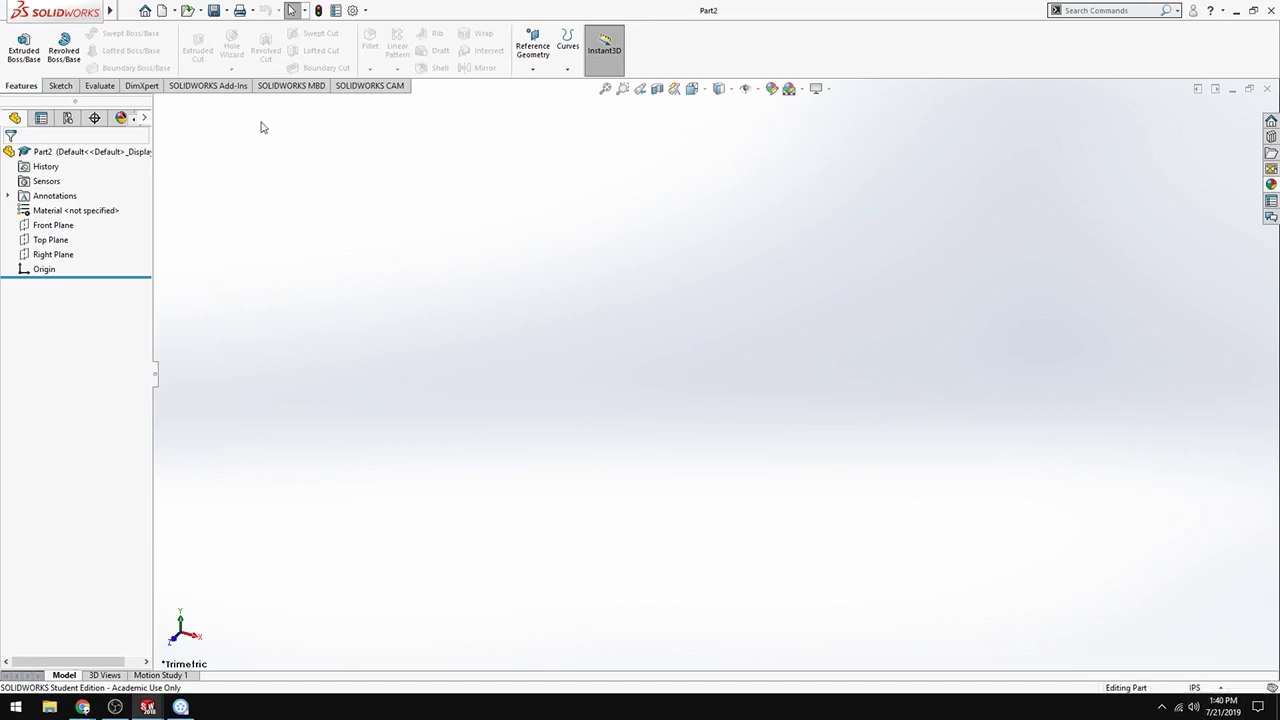
Step: Start an extruded boss on the Front Plane and sketch a corner rectangle about 4.26 by 2.81 in from the origin
left_click(23, 48)
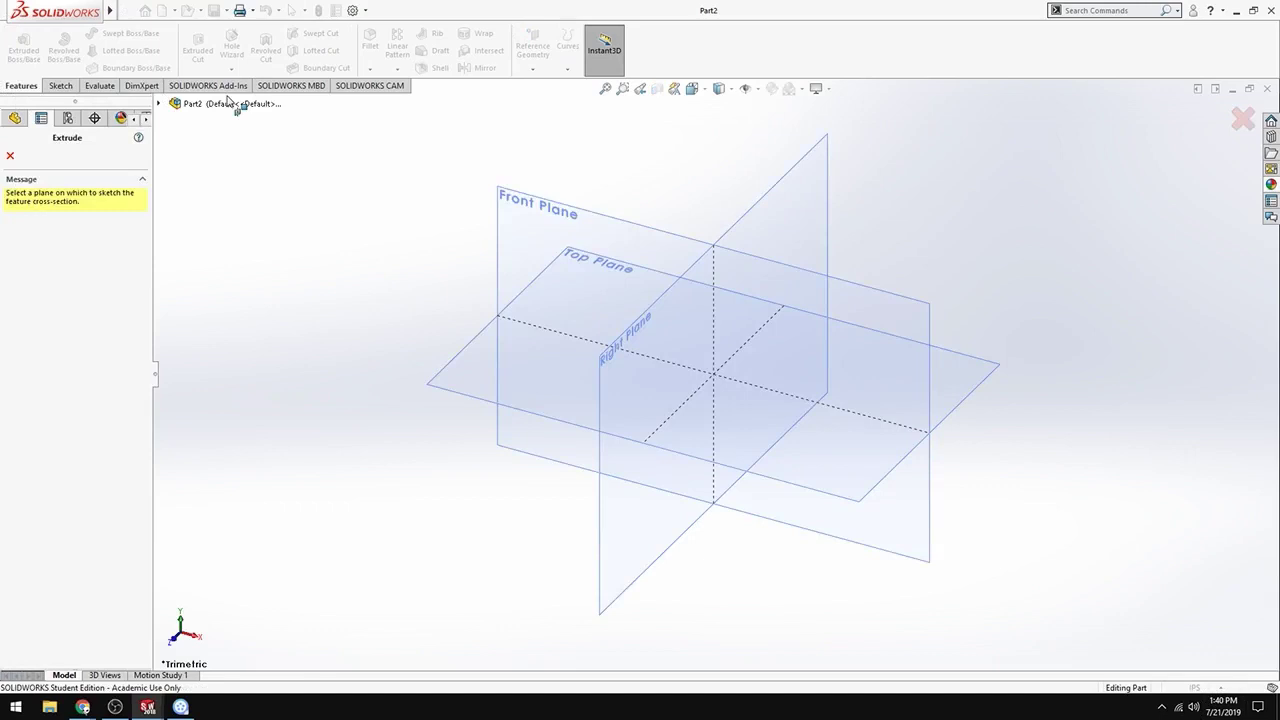
left_click(539, 216)
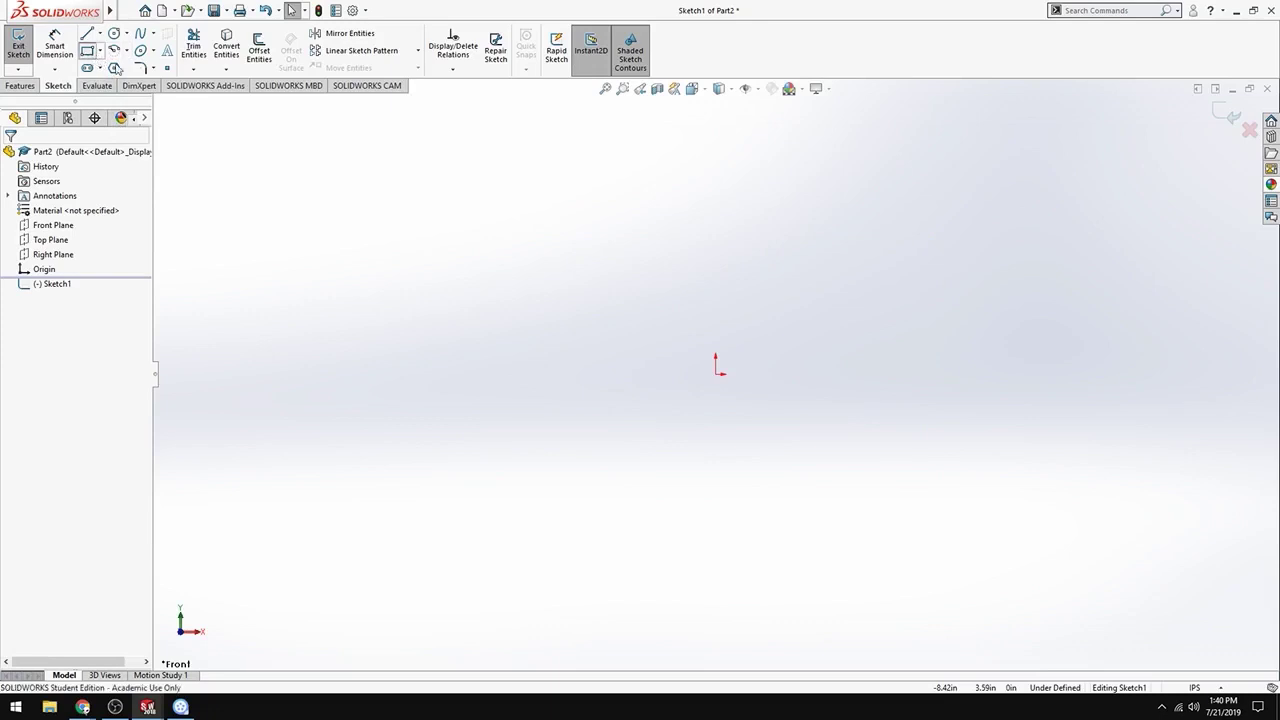
left_click(88, 50)
left_click(716, 373)
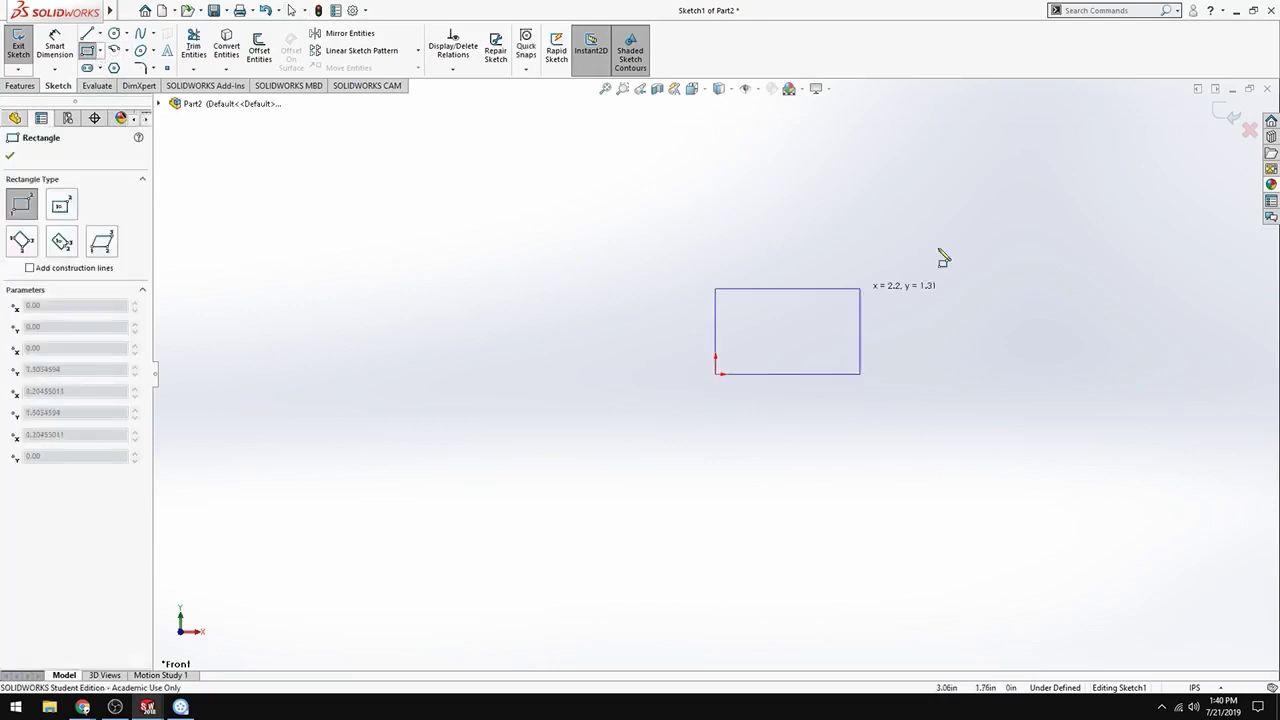
left_click(995, 190)
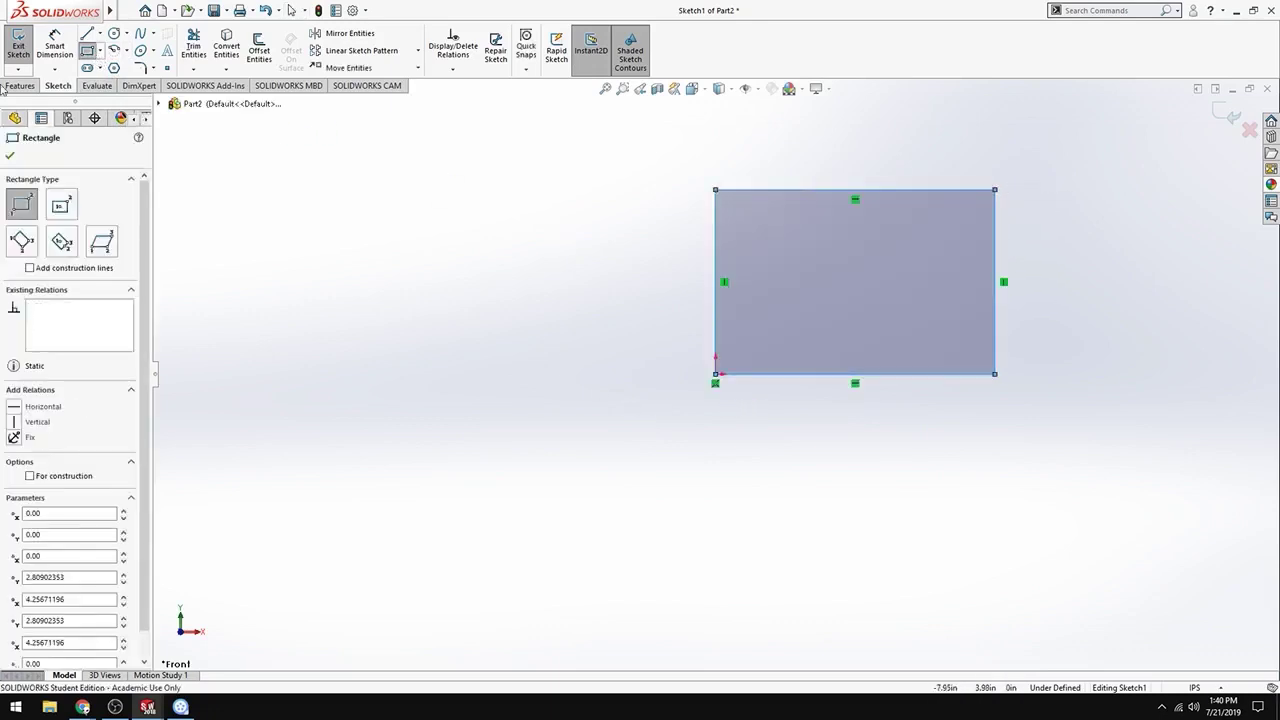
Step: Dimension the rectangle's left vertical edge and its upper edge to 3 in each
left_click(47, 50)
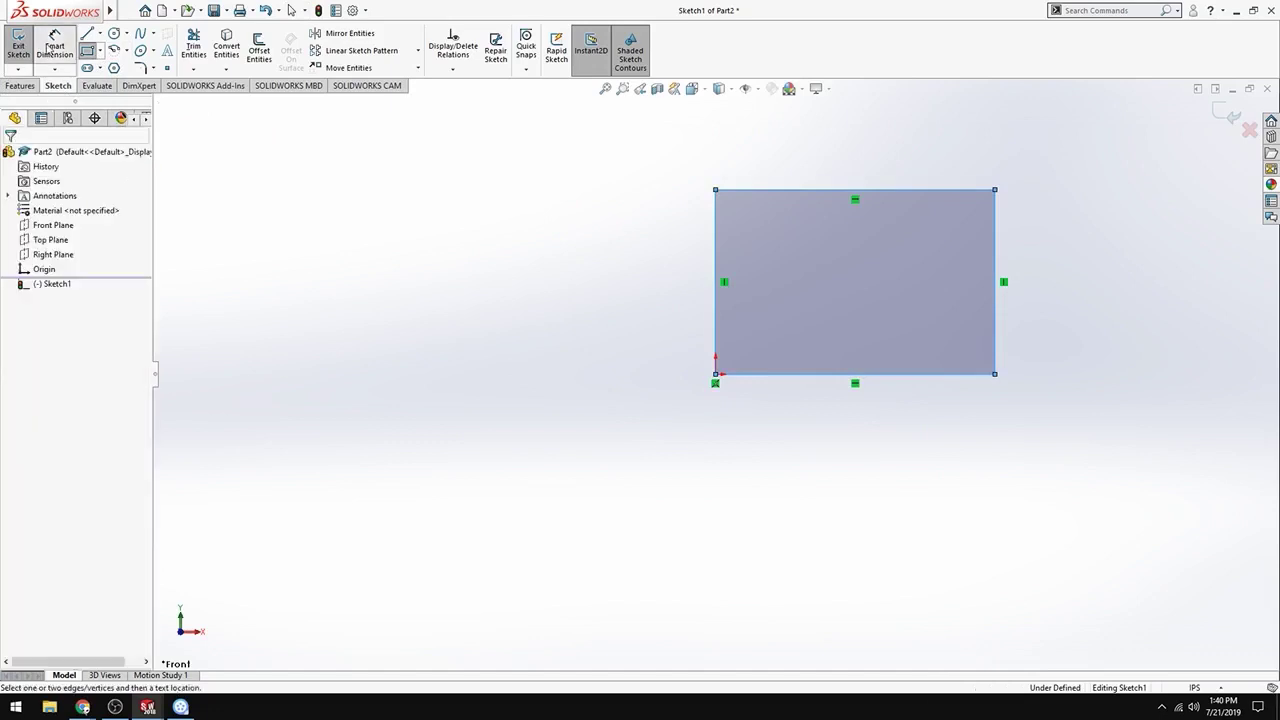
left_click(714, 260)
left_click(600, 280)
type("3")
key("Return")
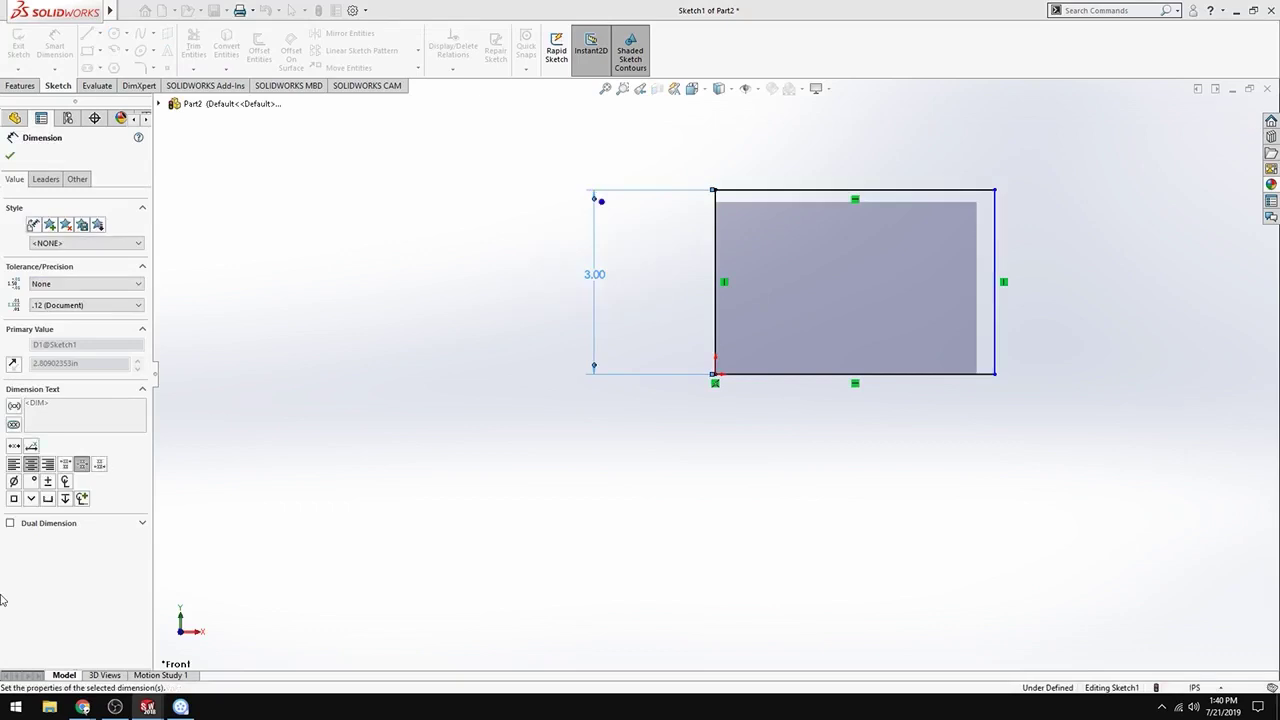
left_click(810, 190)
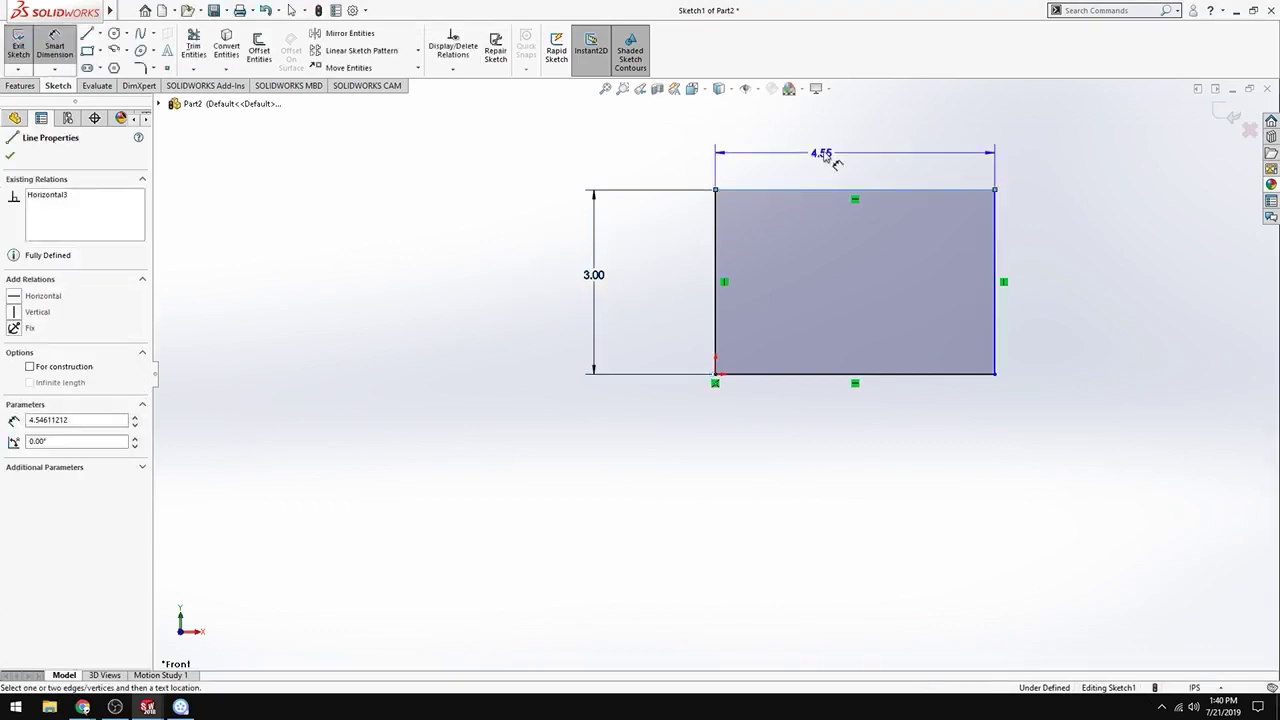
left_click(824, 152)
type("3")
key("Return")
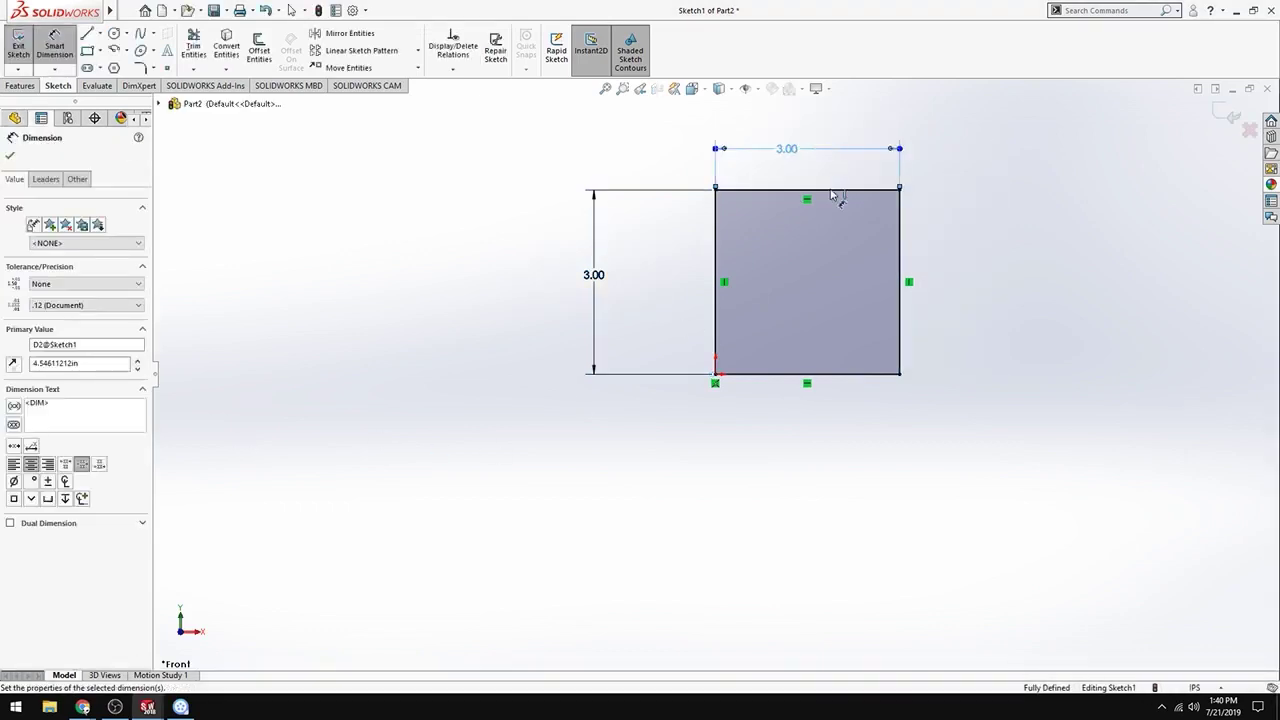
left_click(10, 155)
key("Escape")
Step: Extrude the square profile as a blind boss with a depth of 0.25 in
key("e")
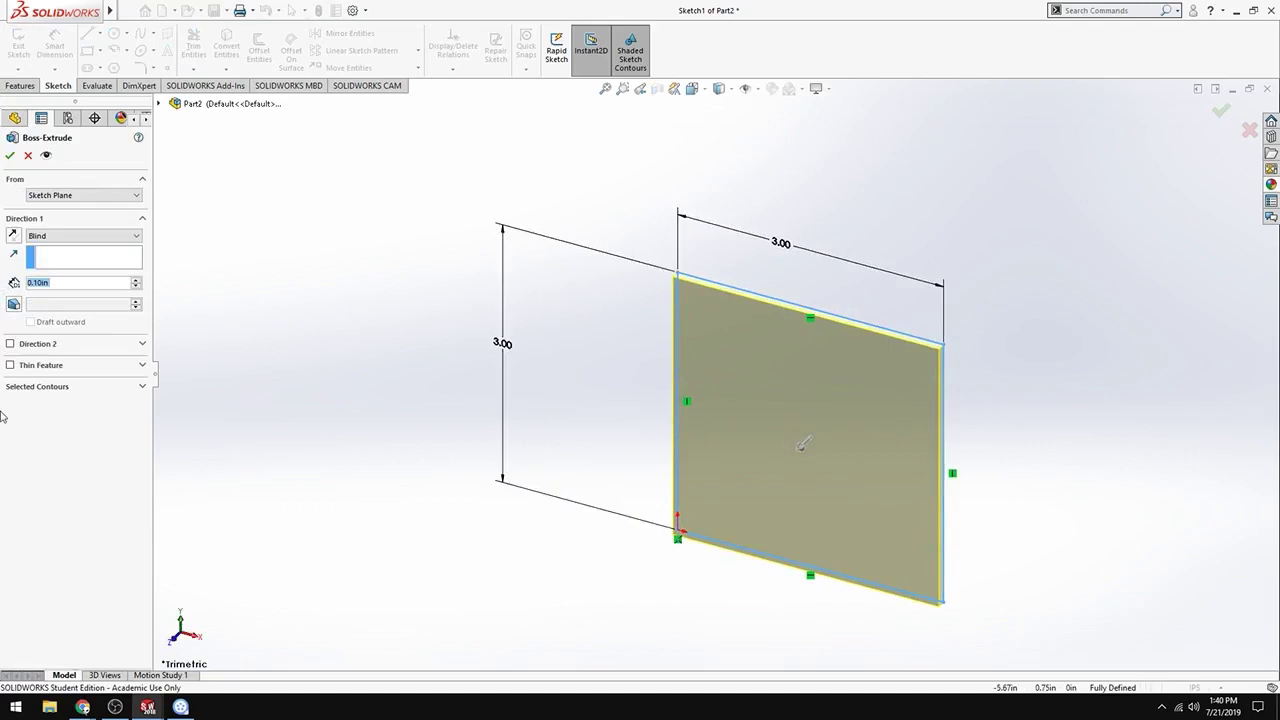
type("0.25")
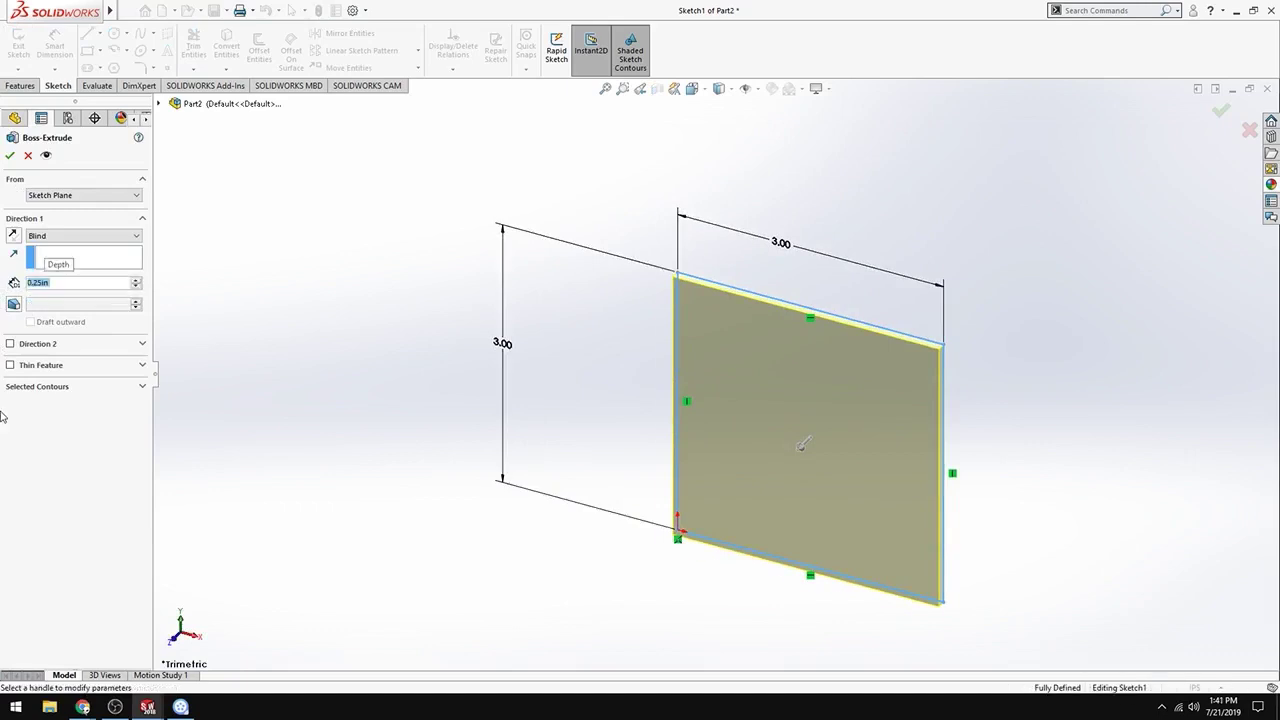
key("Return")
left_click(10, 155)
middle_click_drag(814, 423, 673, 421)
scroll(684, 413, "up", 3)
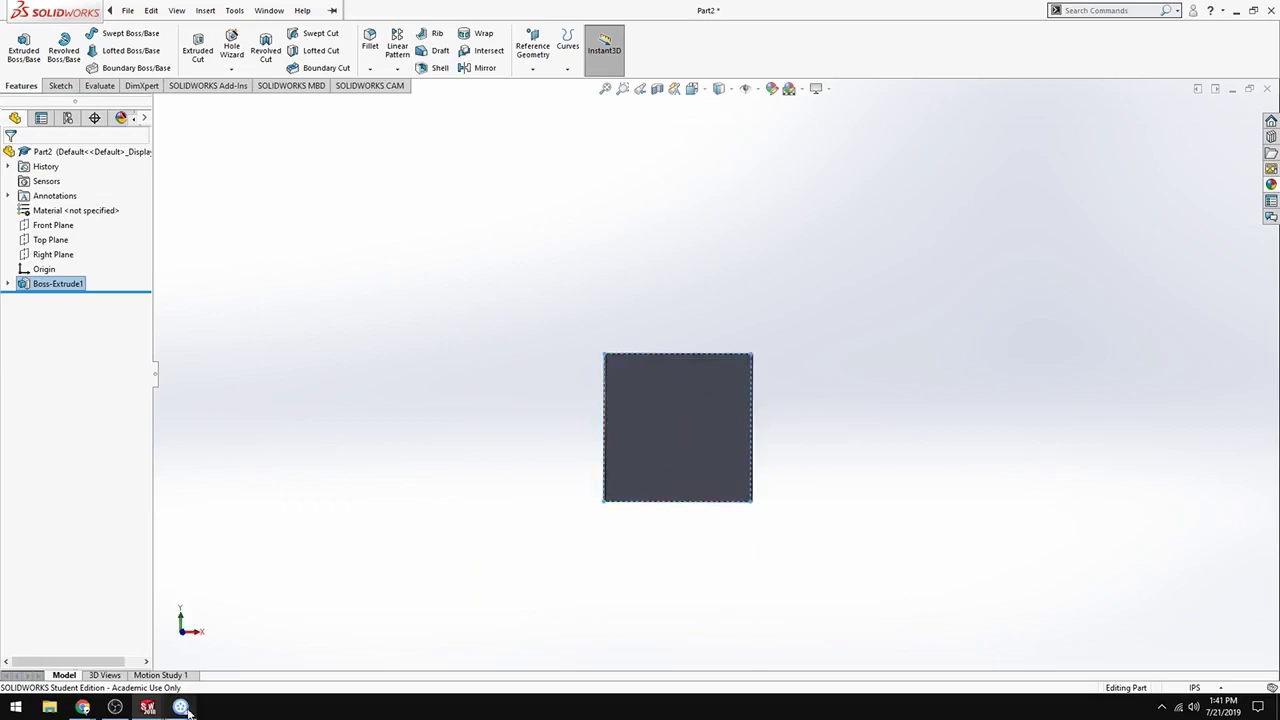
Step: Switch to the Chrome window with the piano keys image search and open the preview of the Piano Key Chart image
mouse_move(90, 712)
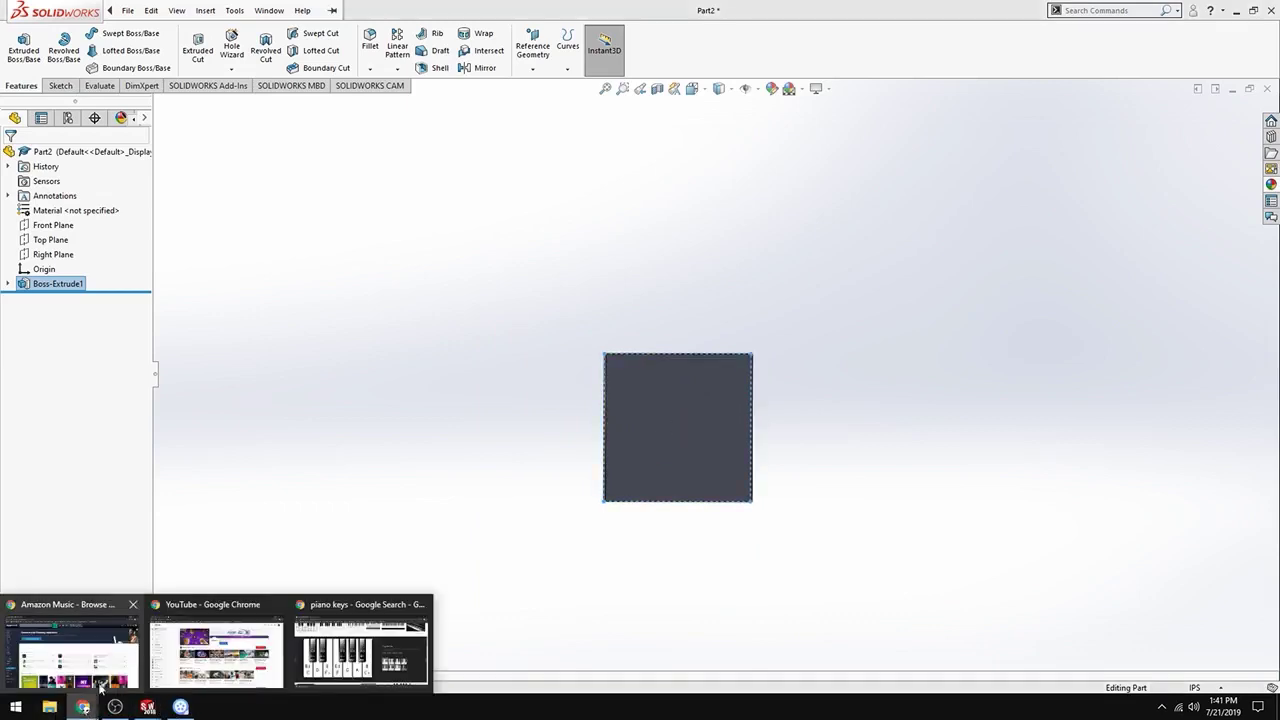
left_click(303, 646)
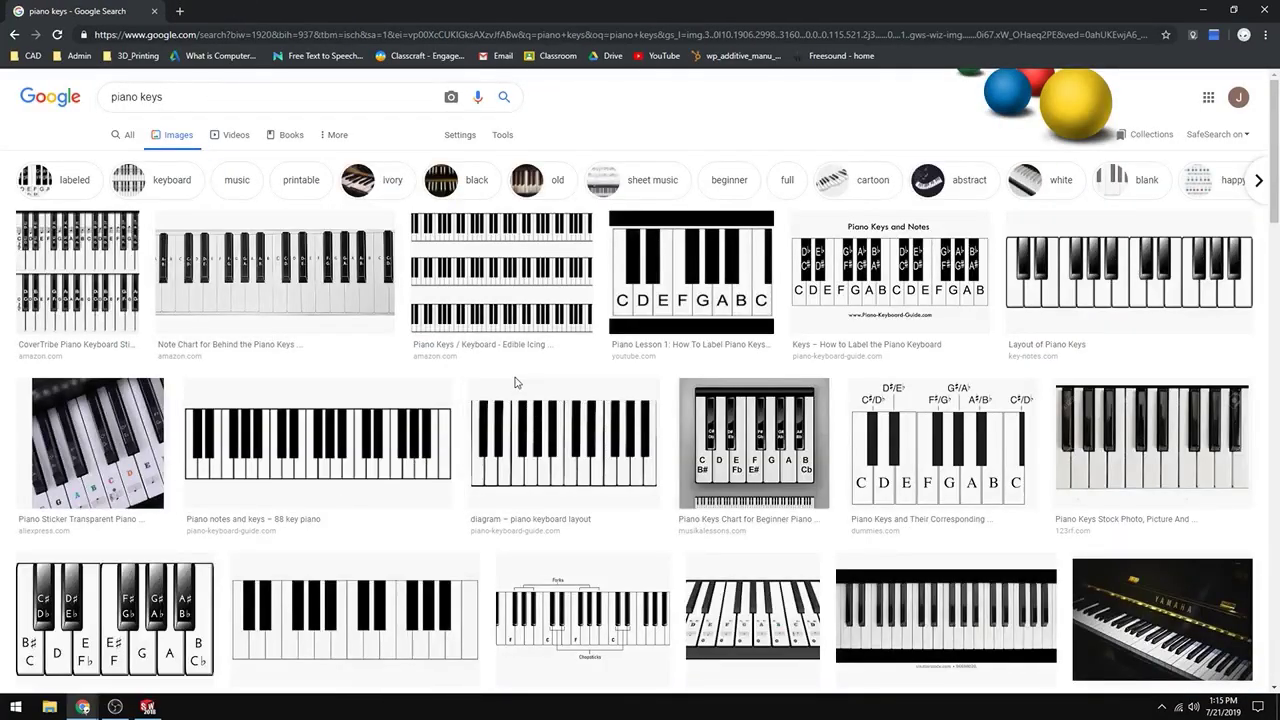
scroll(512, 400, "down", 1)
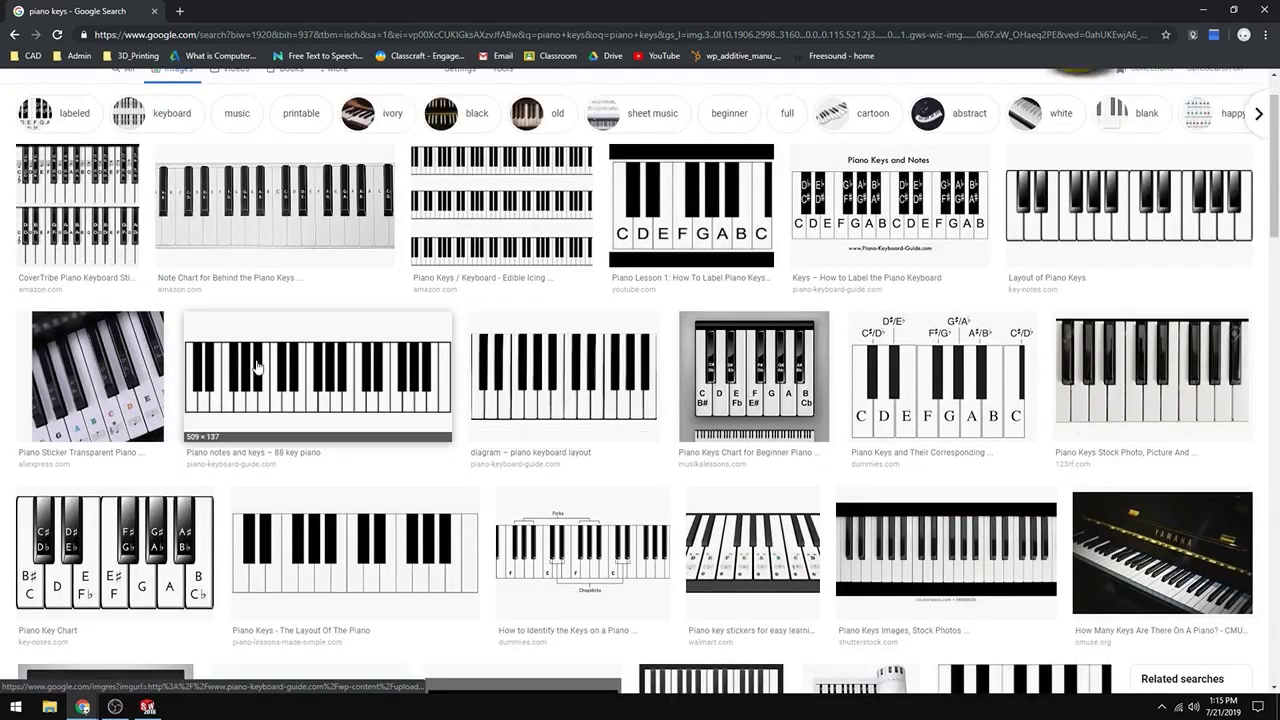
left_click(116, 562)
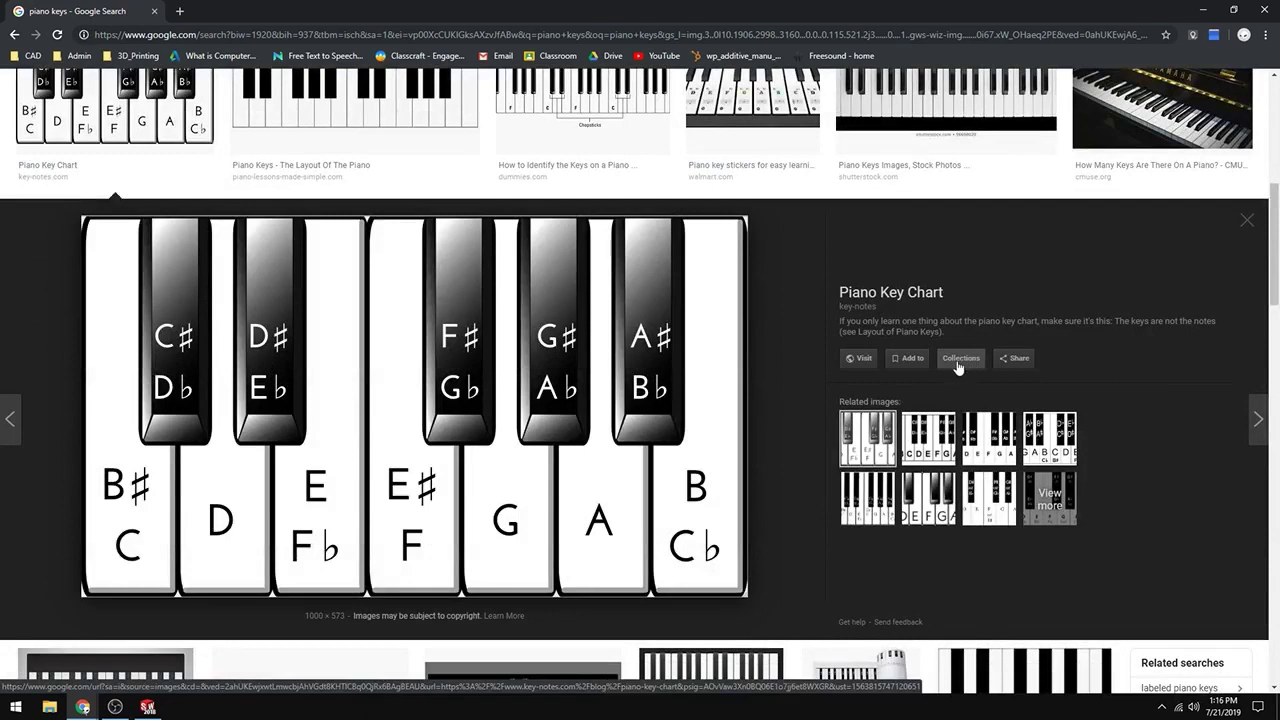
right_click(613, 448)
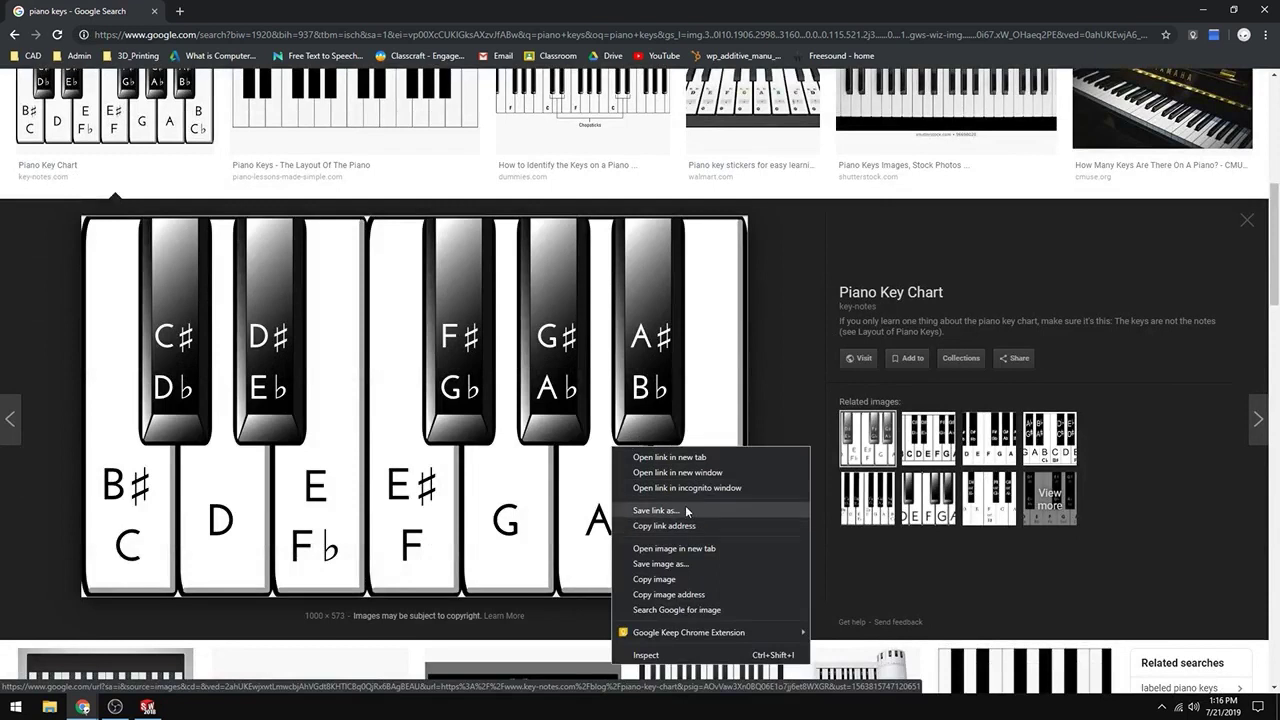
left_click(687, 563)
left_click(787, 325)
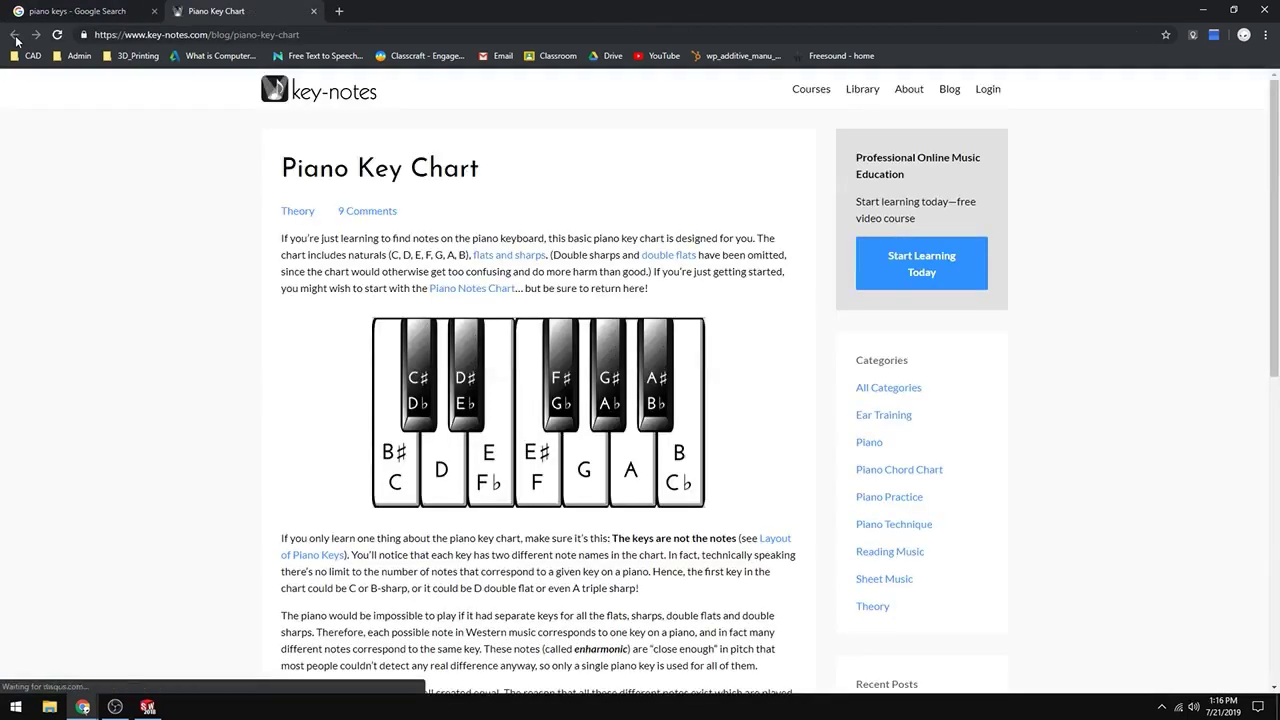
left_click(91, 10)
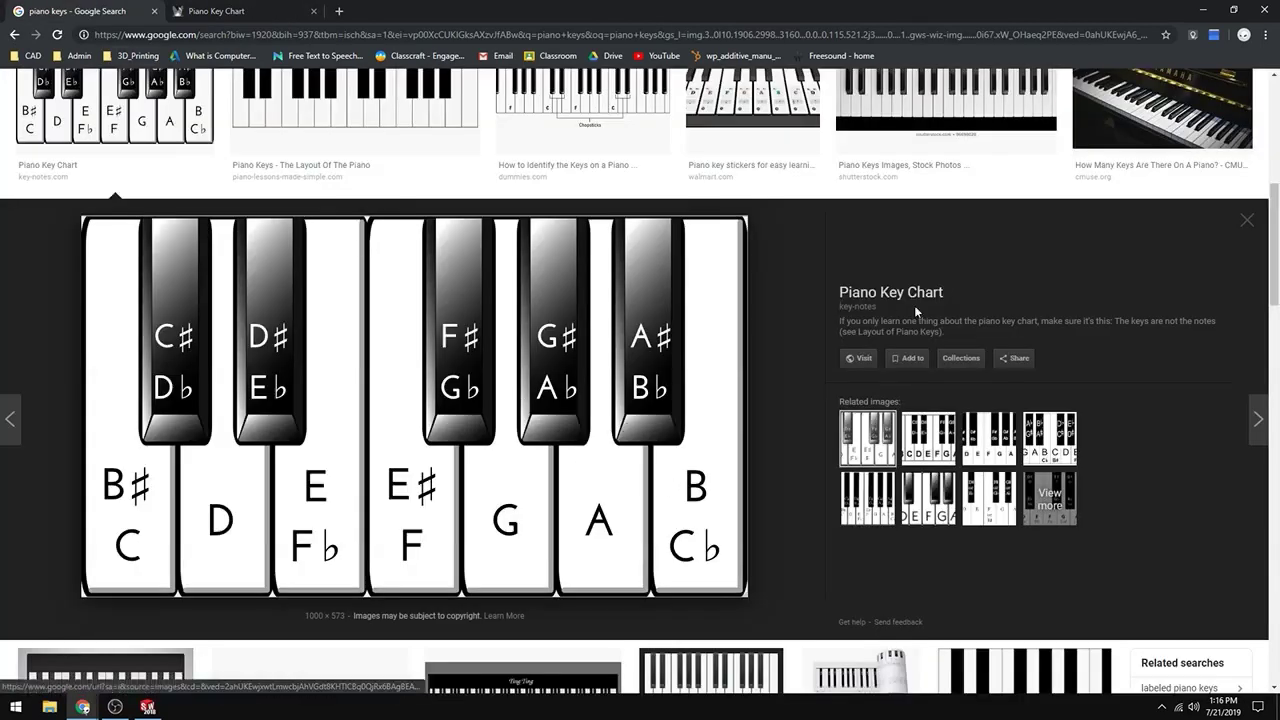
Step: Save the Piano Key Chart image to the Desktop as a PNG image named piano_key_chart
right_click(546, 384)
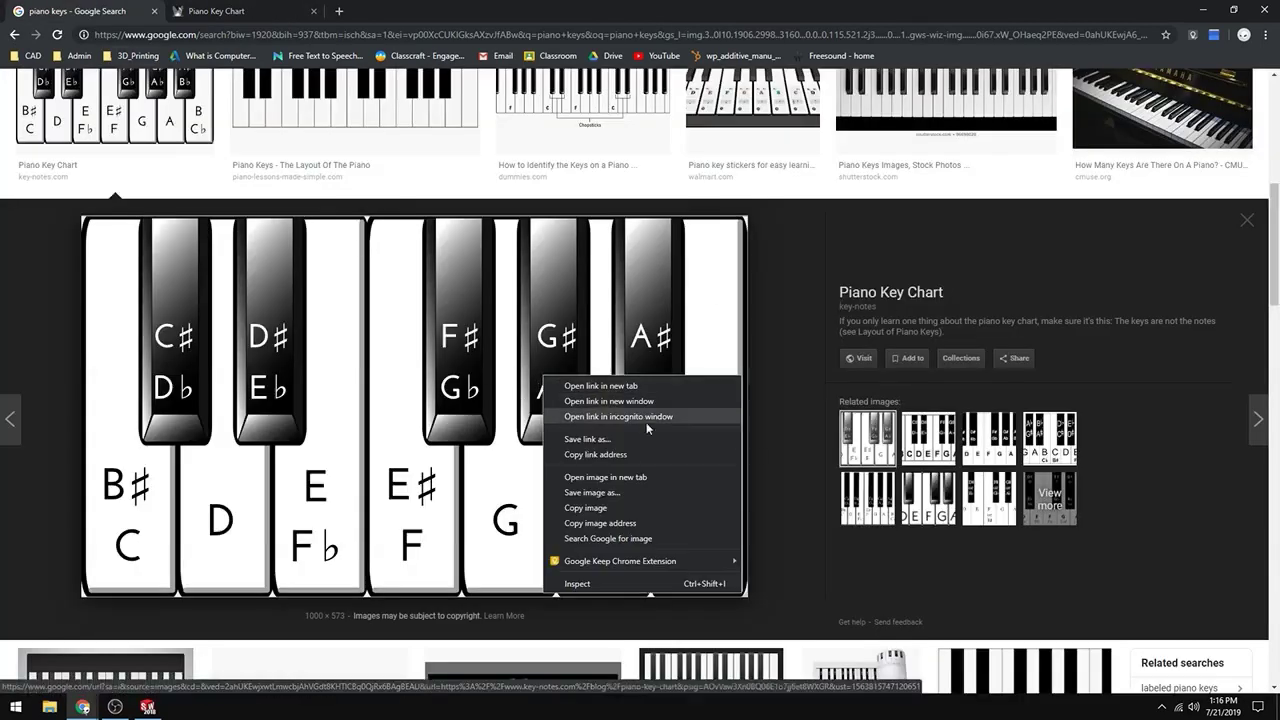
left_click(626, 493)
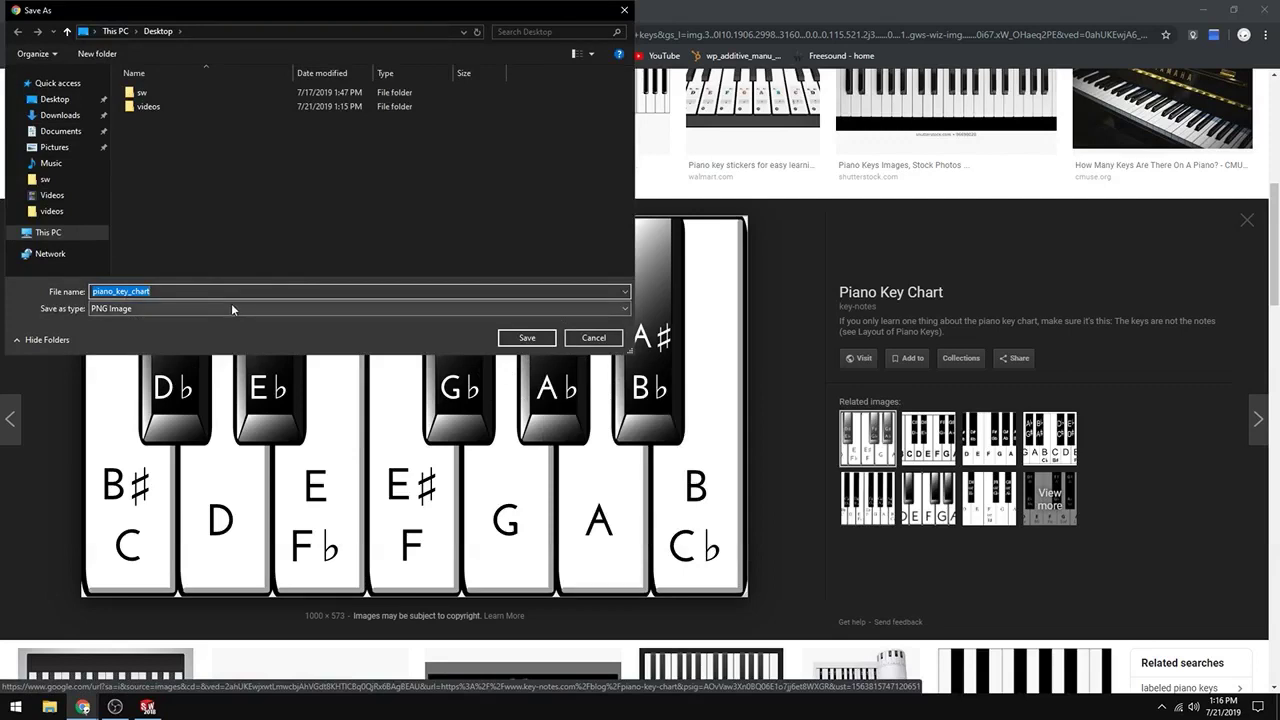
left_click(140, 310)
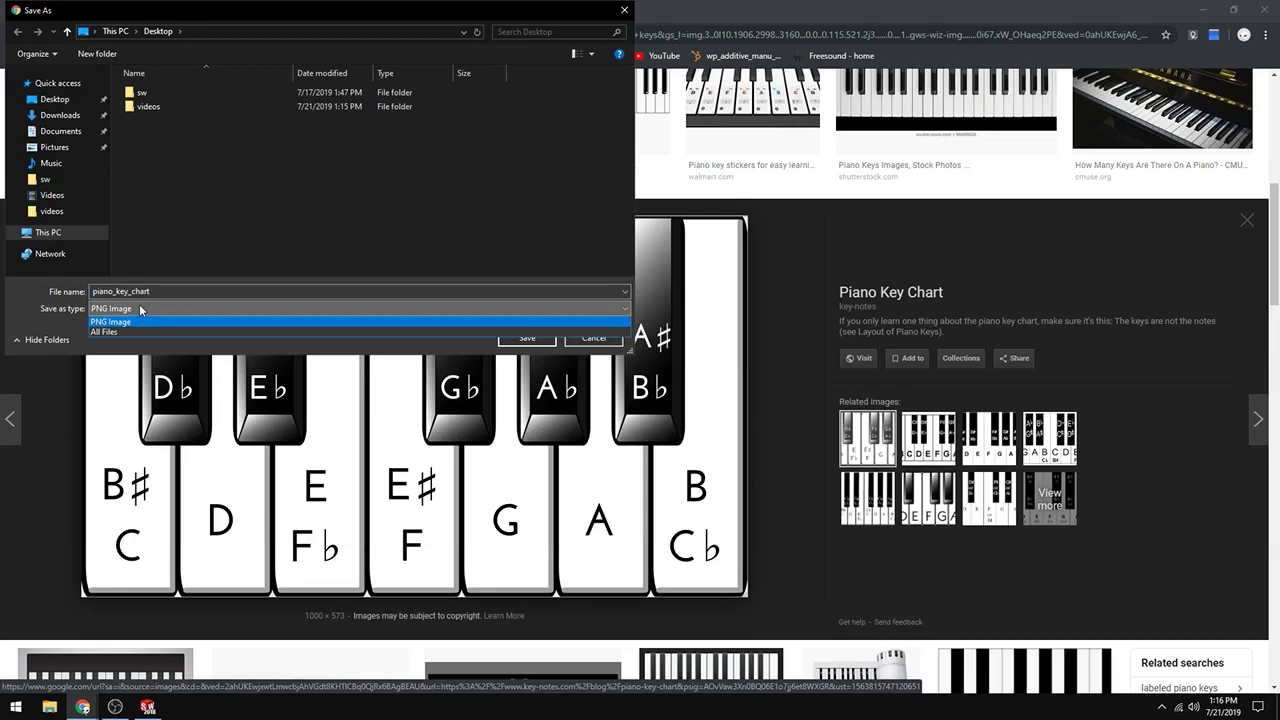
left_click(140, 310)
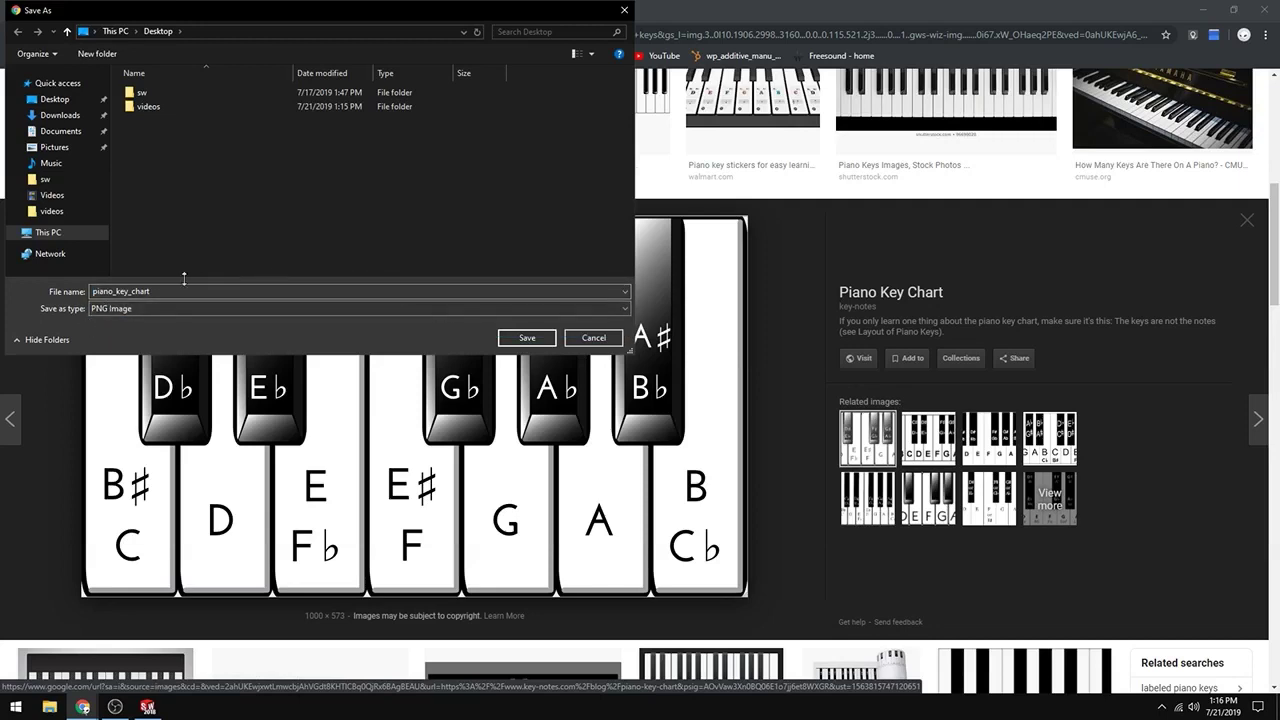
left_click(527, 338)
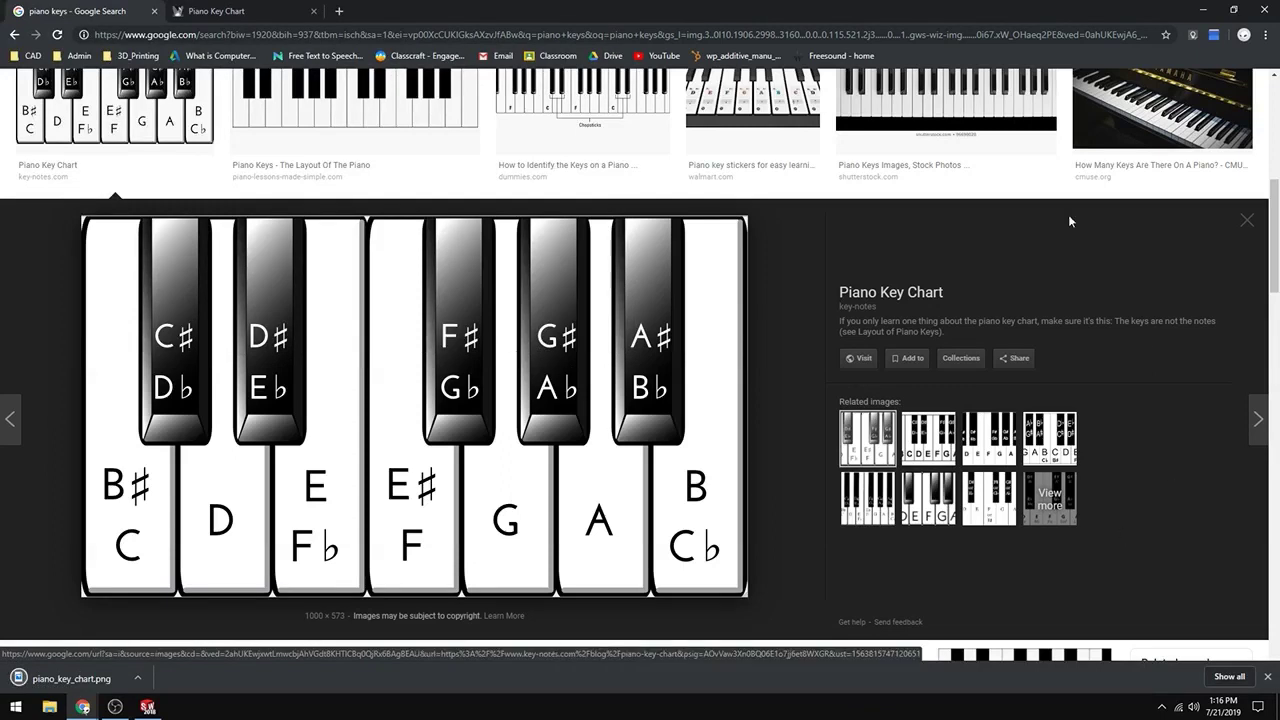
Step: Switch to SOLIDWORKS, load the piano_key_chart image as the selected face's appearance, and save the appearance as piano_key_chart (*.p2m) on the Desktop
left_click(1205, 17)
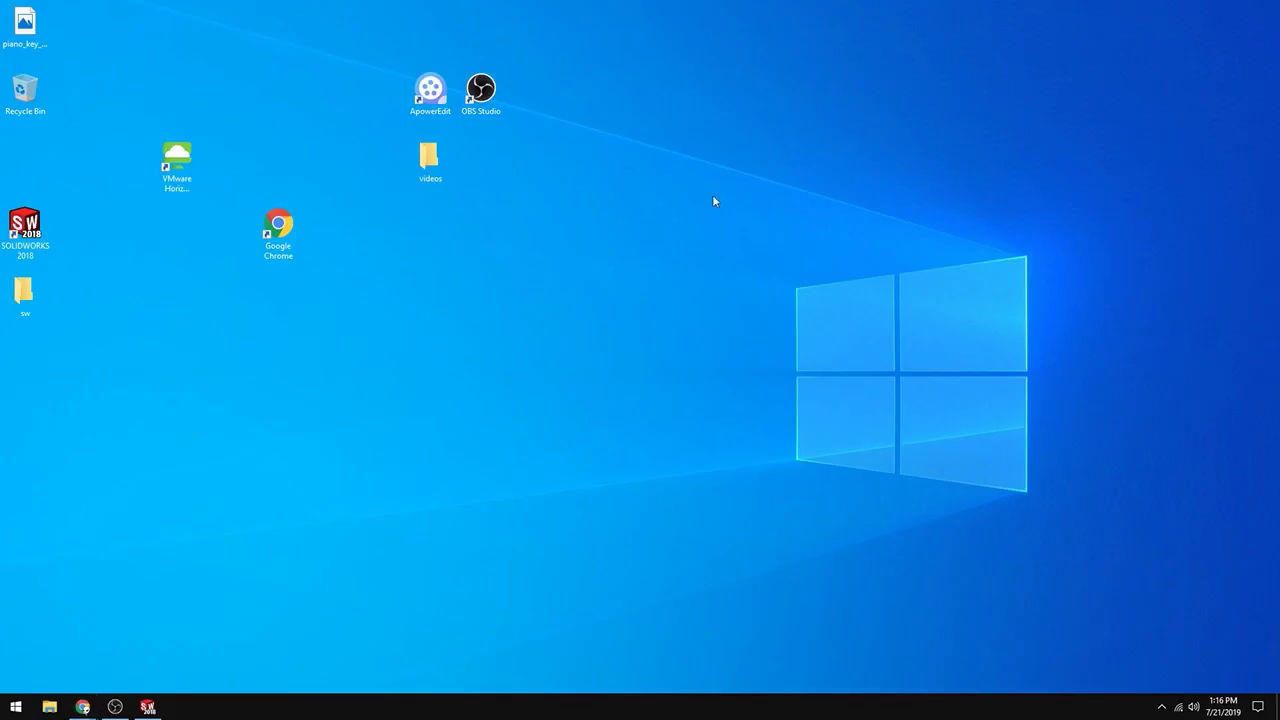
left_click(148, 707)
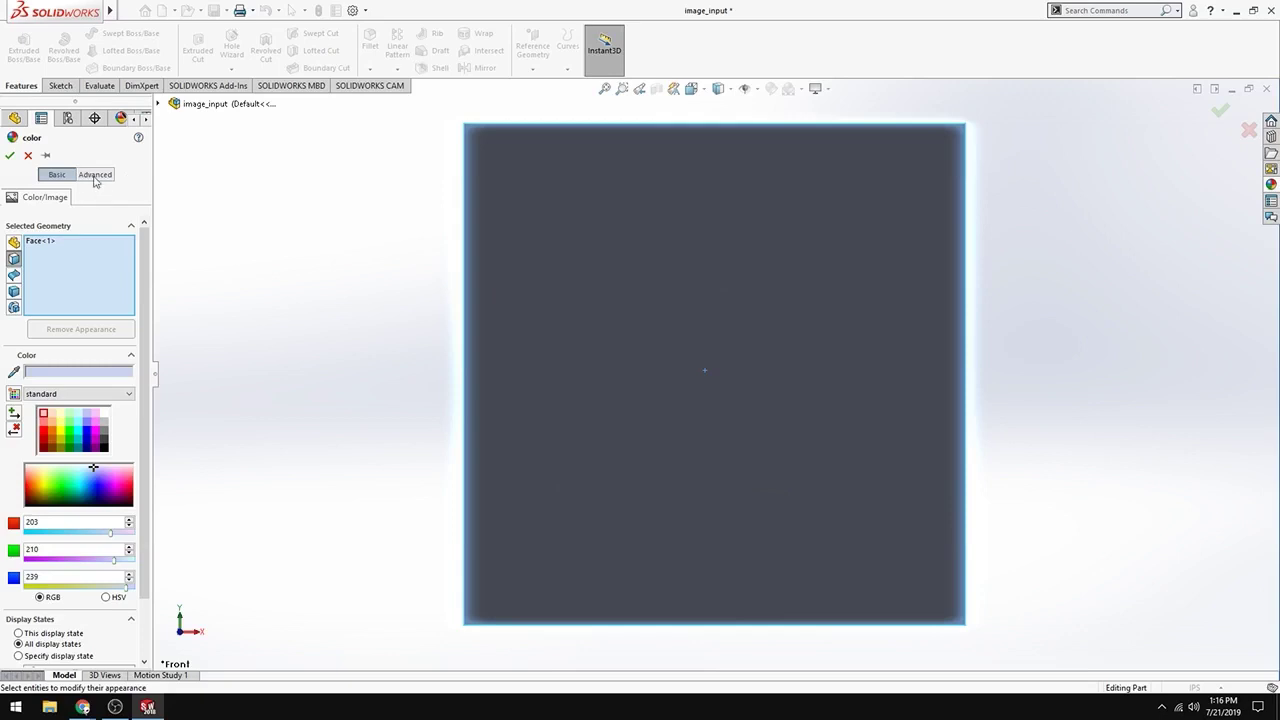
left_click(95, 176)
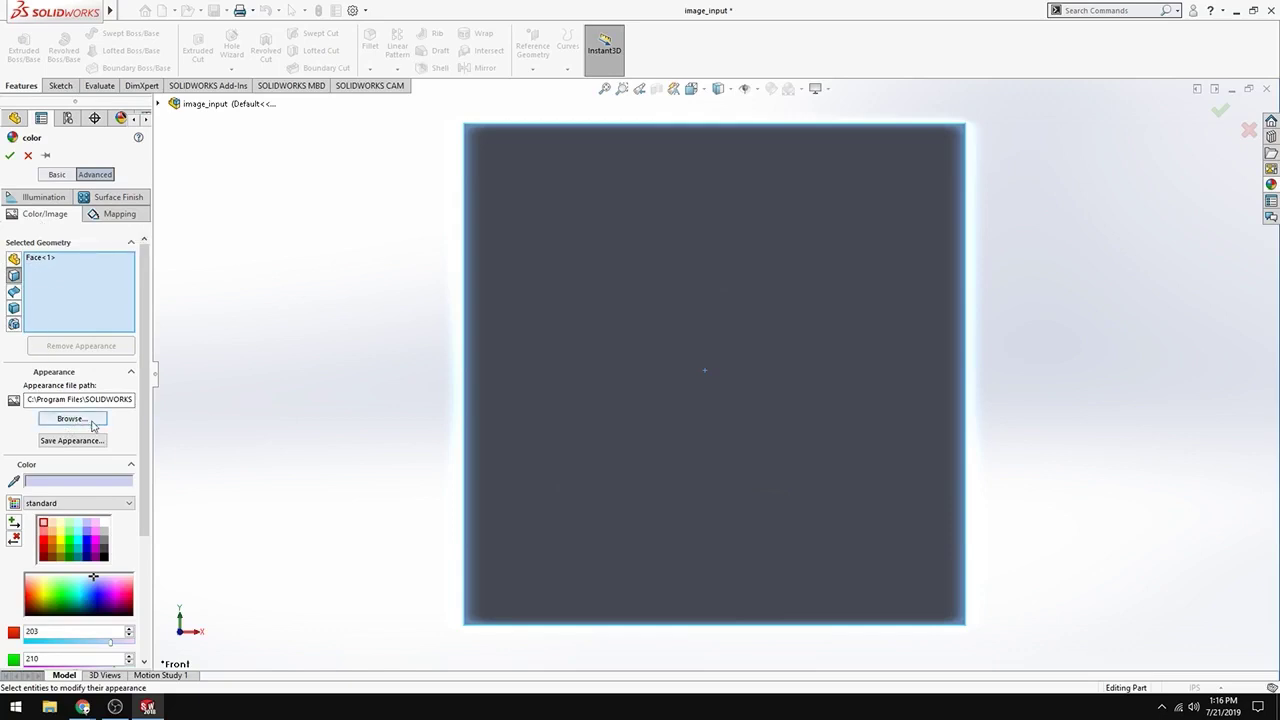
left_click(91, 421)
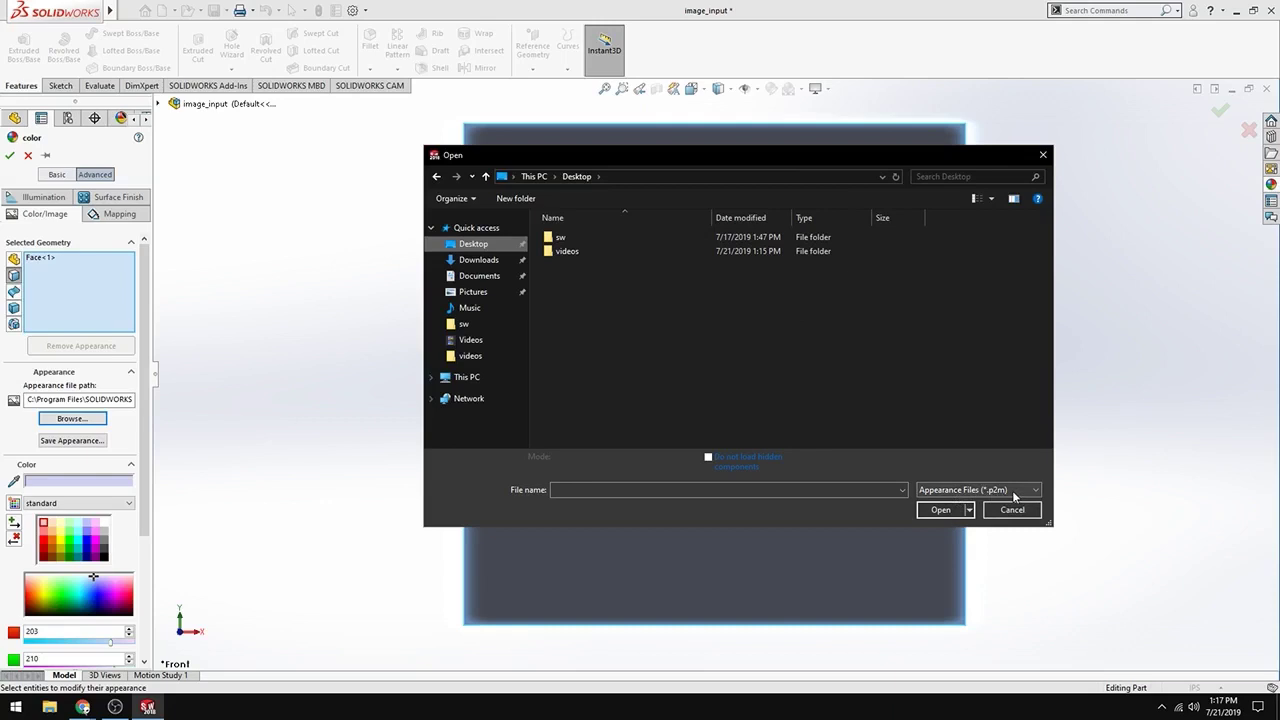
left_click(1014, 494)
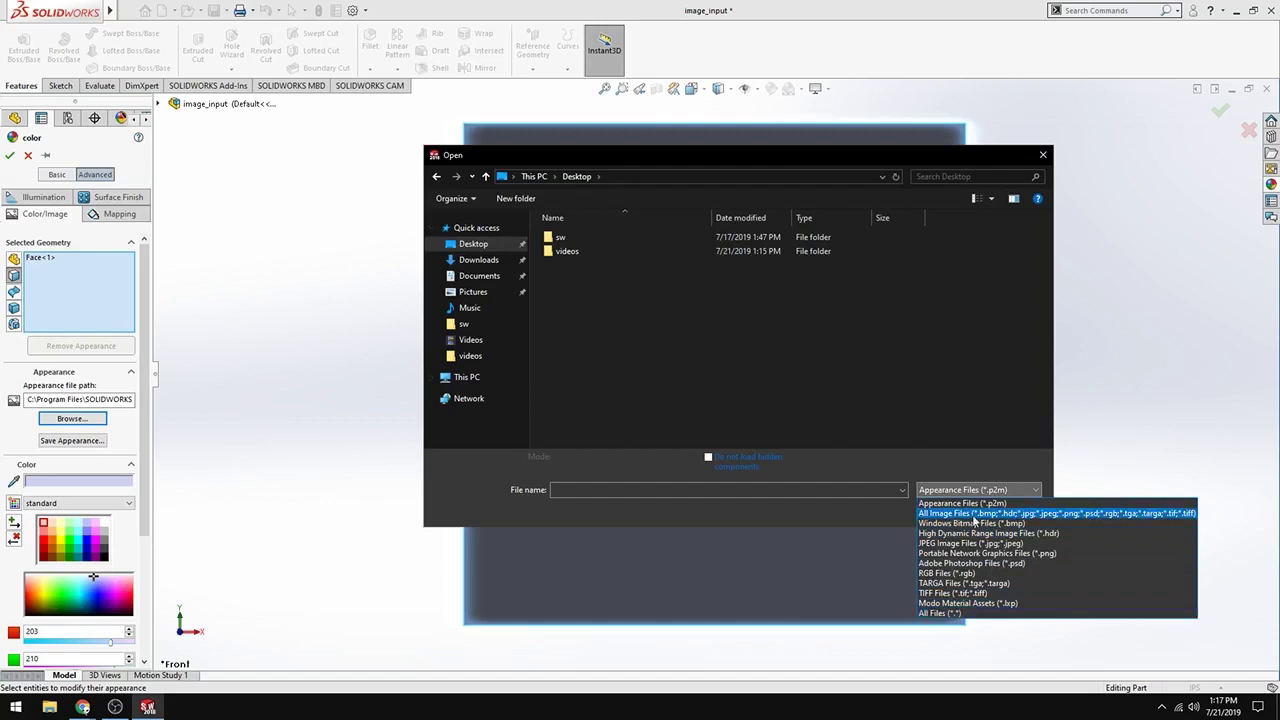
left_click(935, 513)
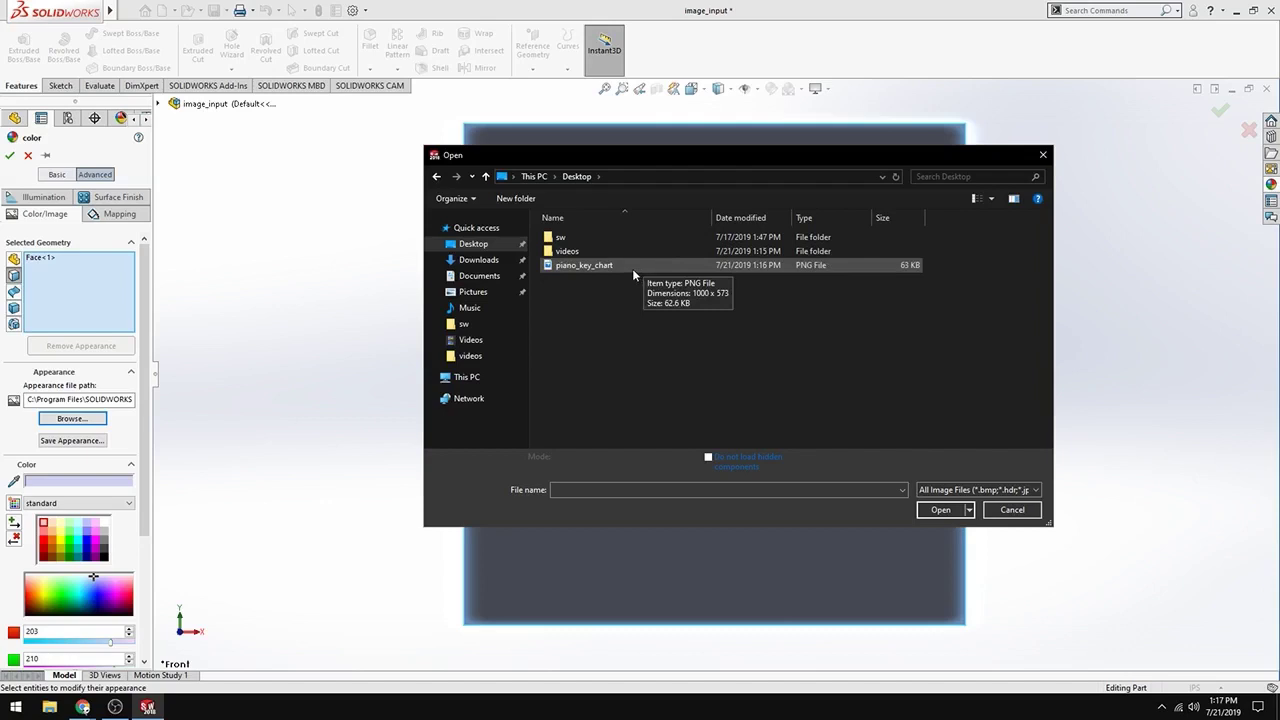
double_click(632, 268)
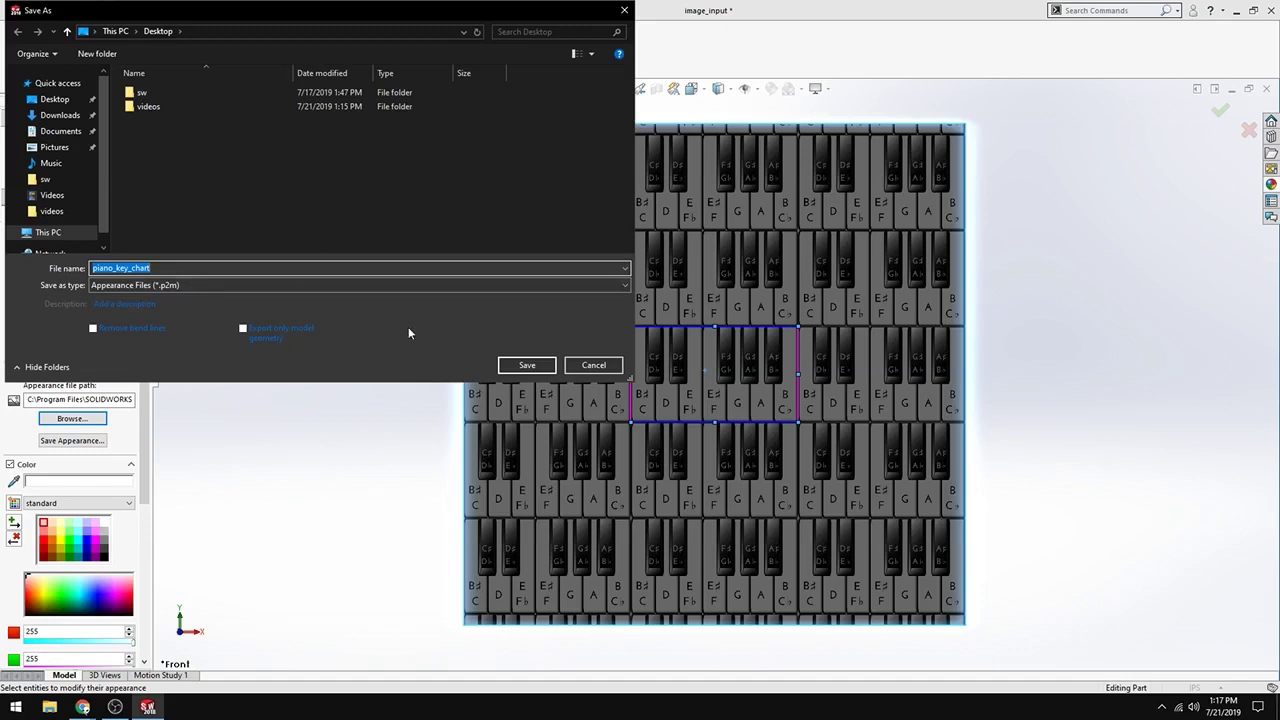
left_click(527, 365)
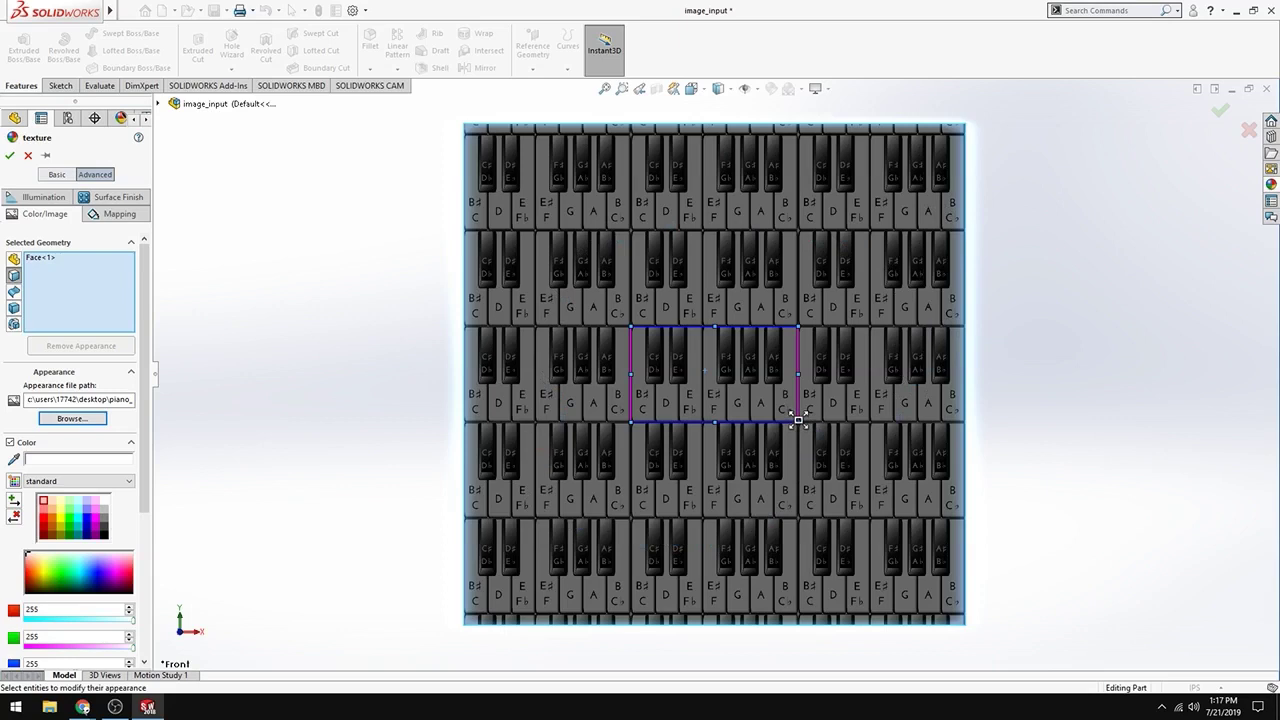
Step: Enlarge the piano key texture until one tile spans the width of the square face, and accept the appearance
left_click_drag(797, 420, 889, 516)
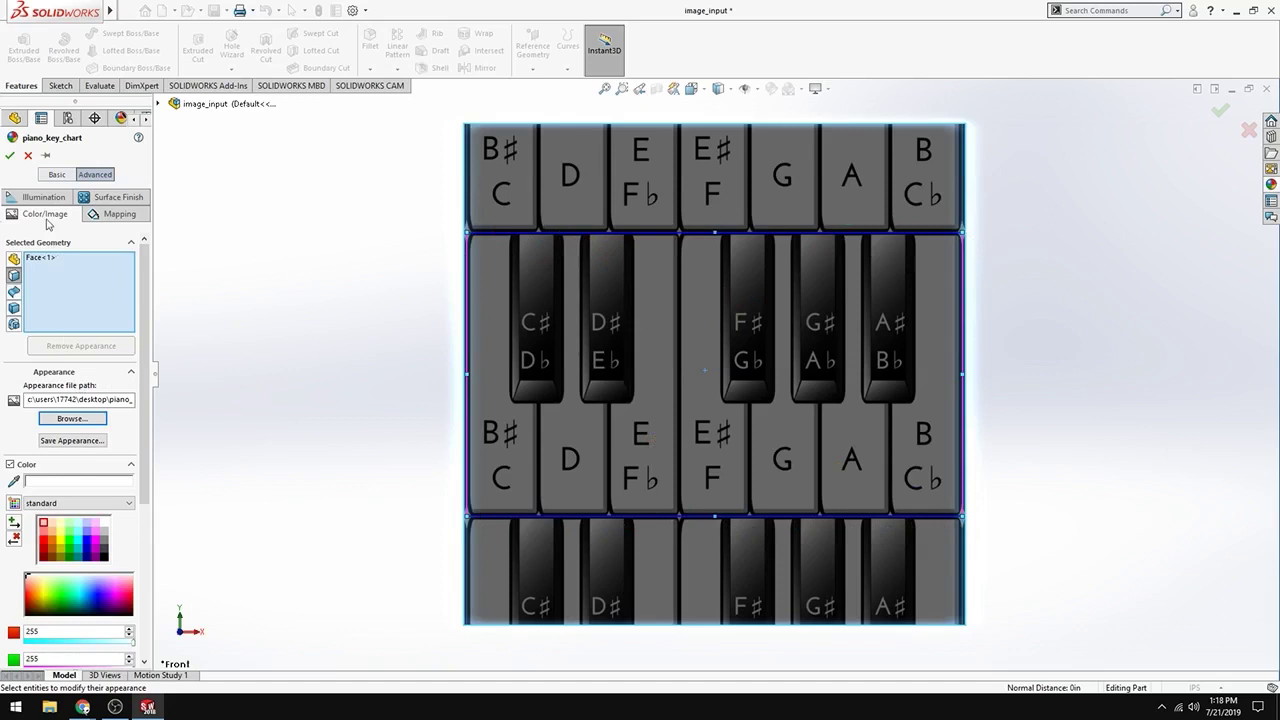
left_click(9, 155)
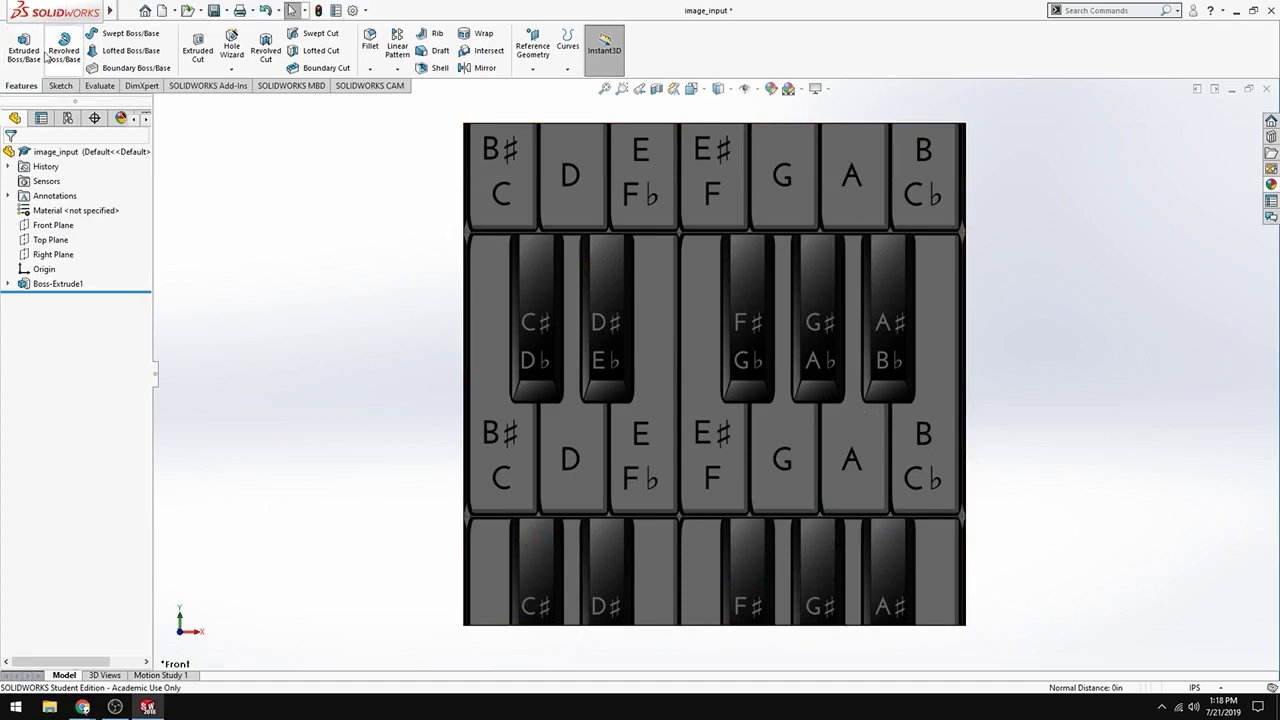
Step: Start an Extruded Cut sketch on the front face and draw full-width rectangles about 0.65 in high over the partial upper and lower key rows
left_click(200, 55)
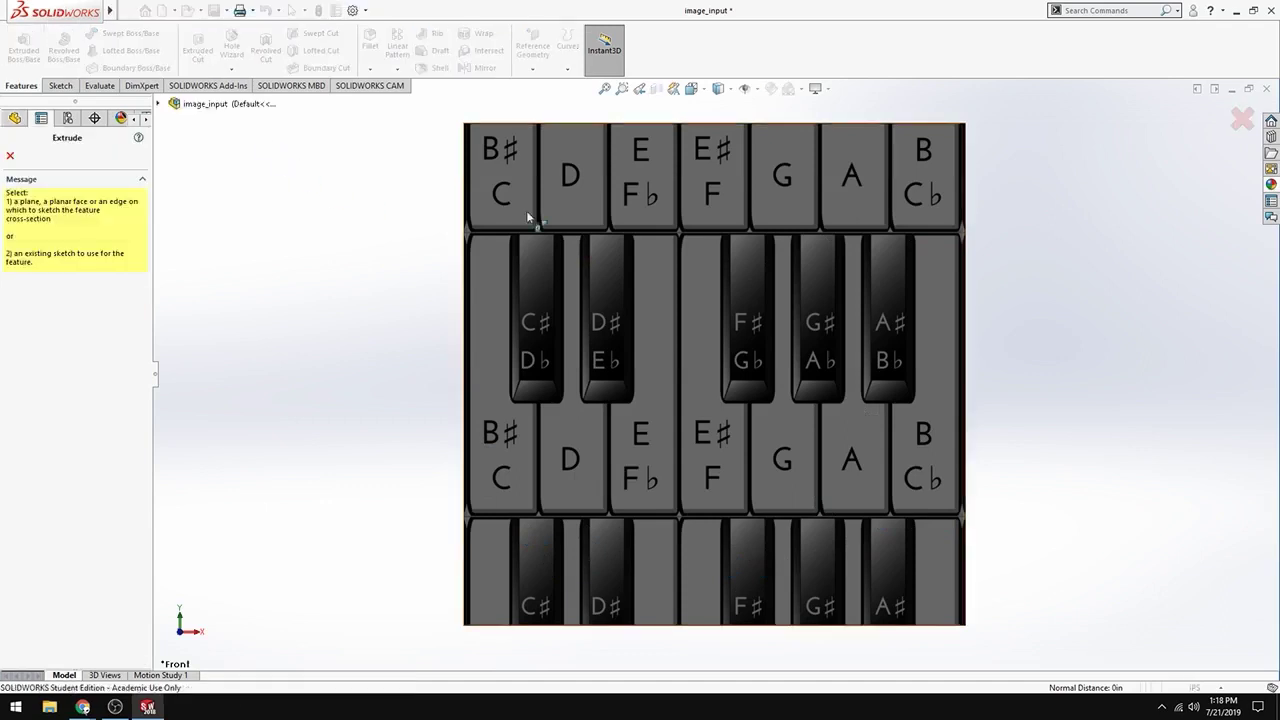
left_click(698, 298)
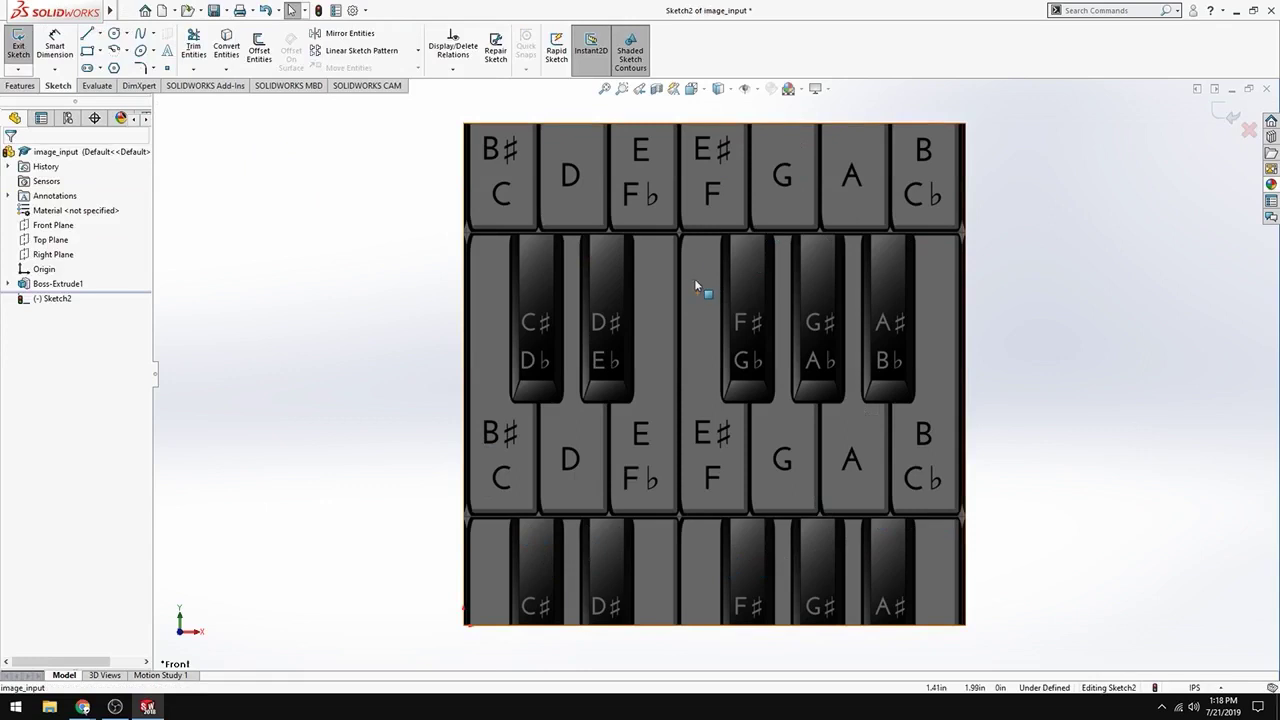
left_click(89, 51)
left_click(465, 125)
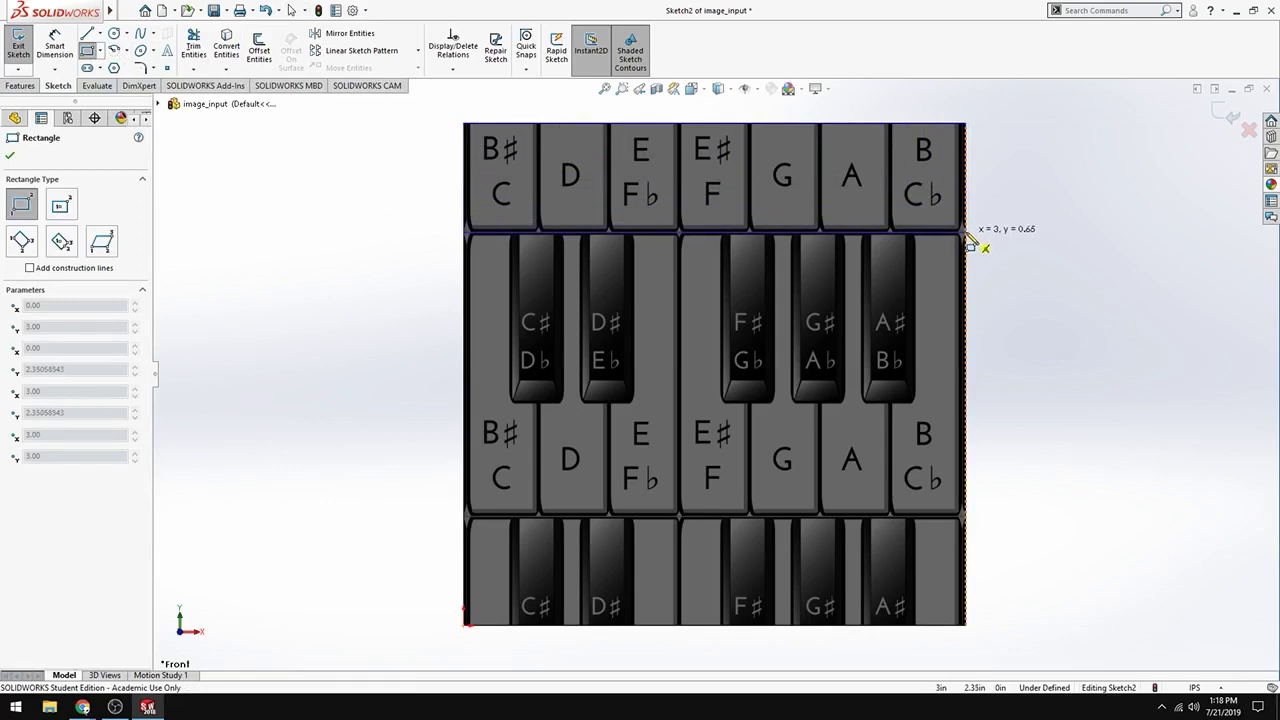
left_click(967, 236)
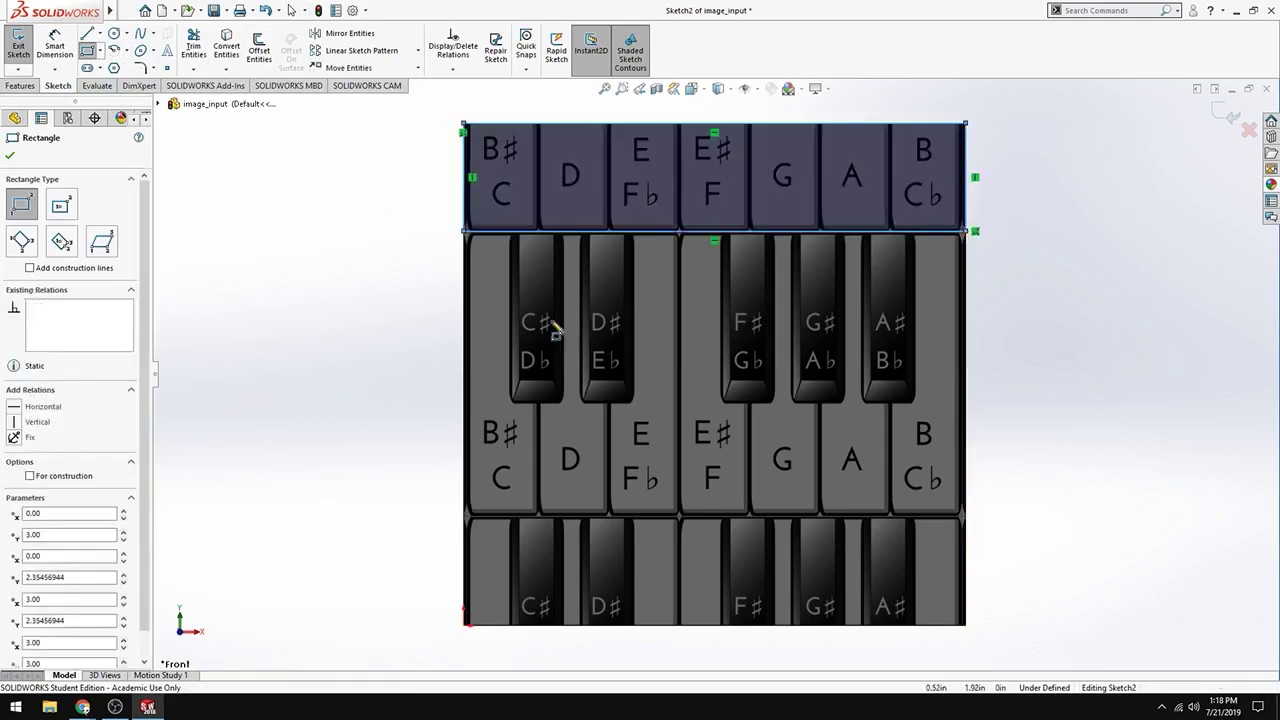
left_click(465, 518)
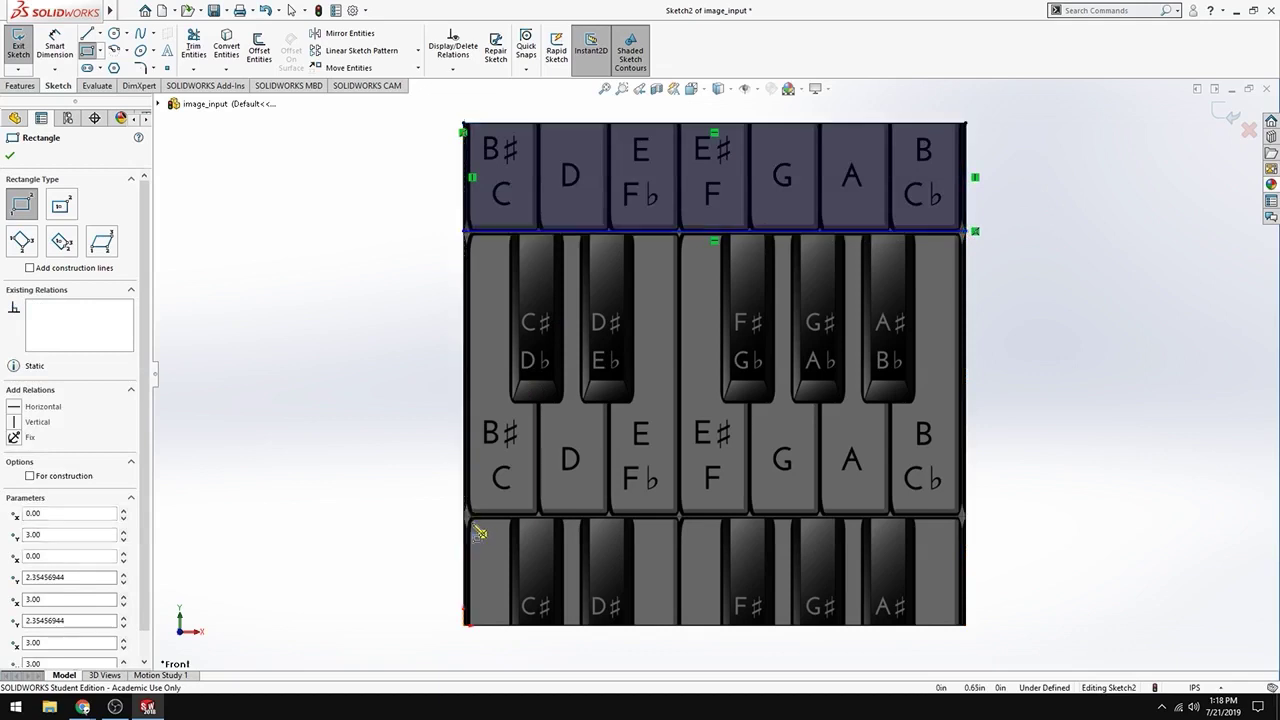
left_click(967, 625)
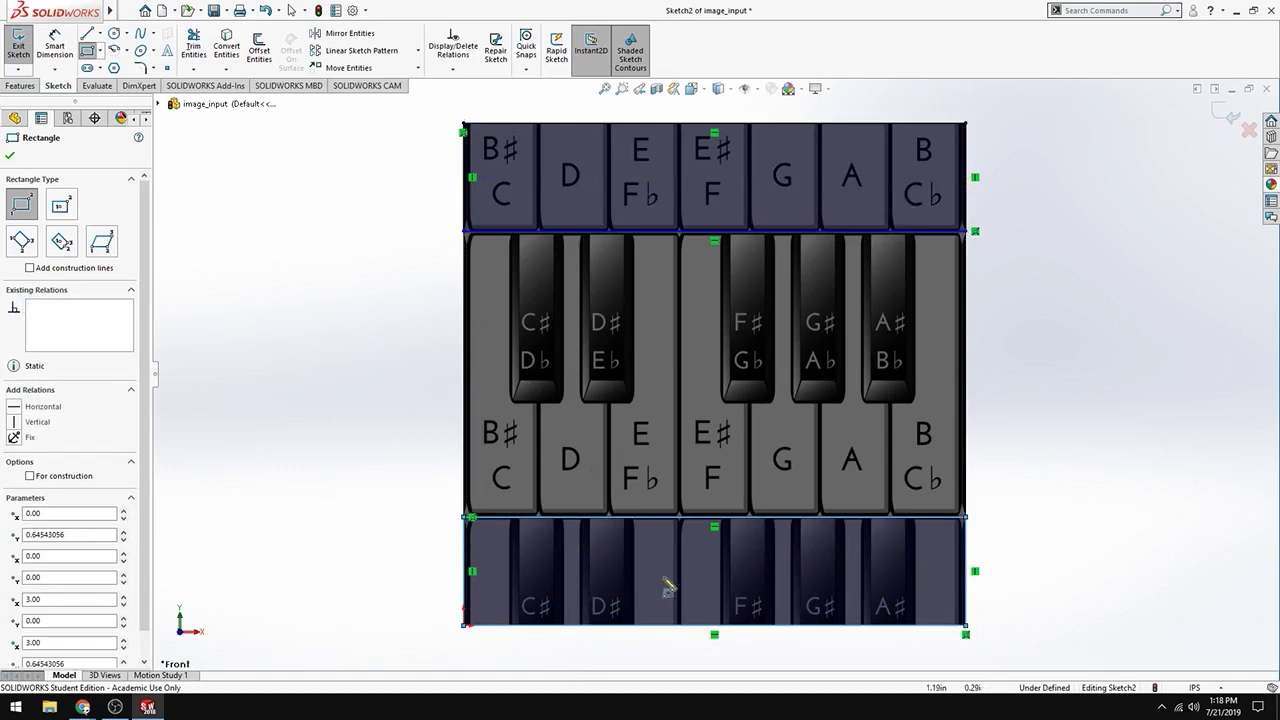
key("Escape")
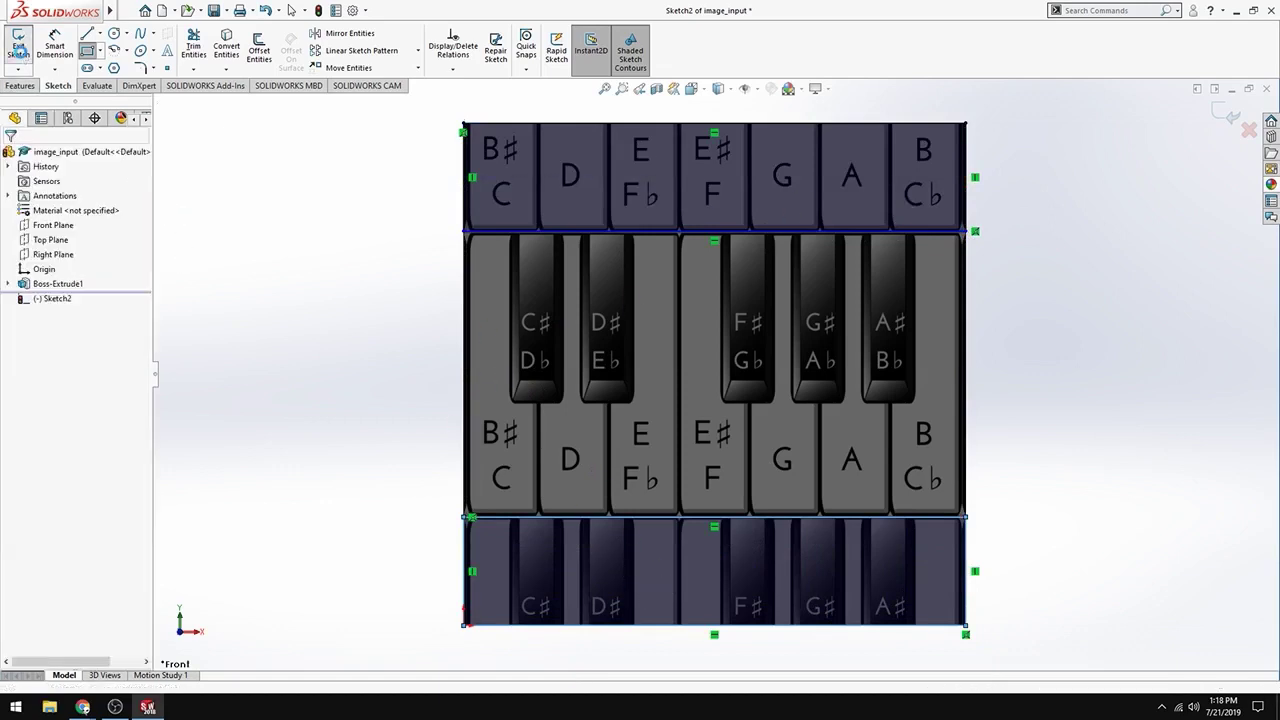
Step: Select both rectangular regions as the cut contours and cut them Through All
key("c")
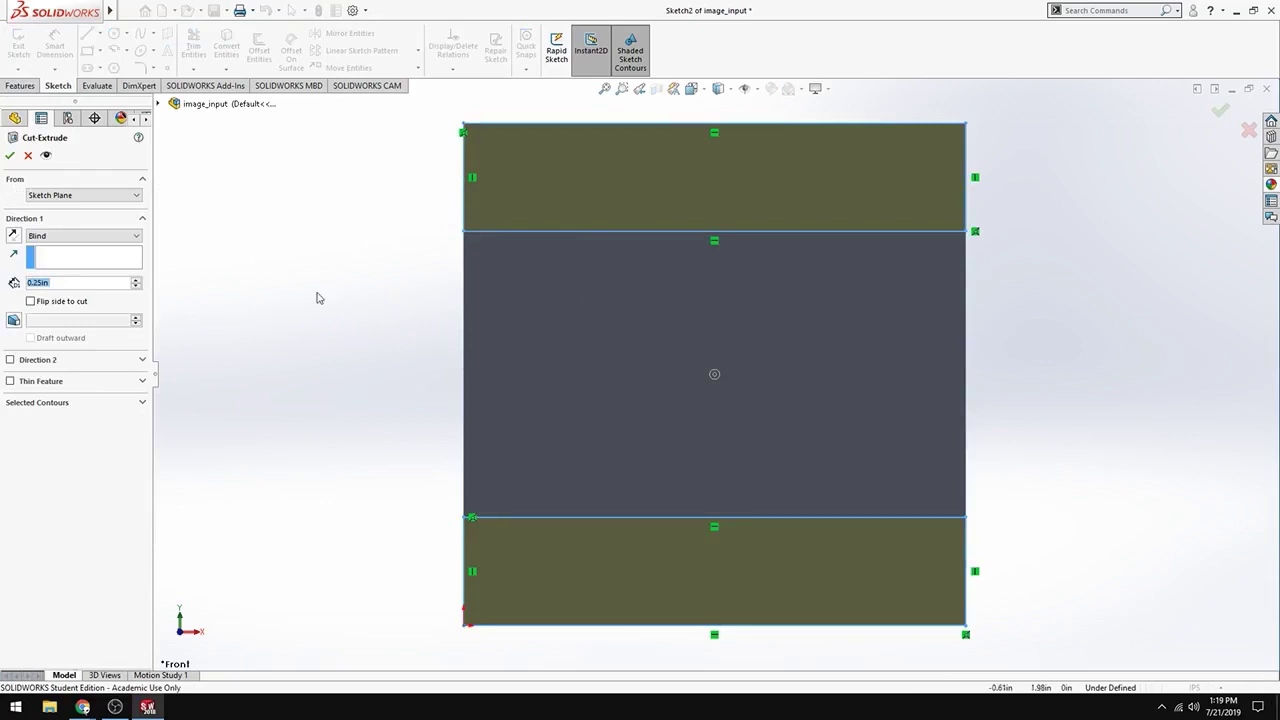
left_click(109, 411)
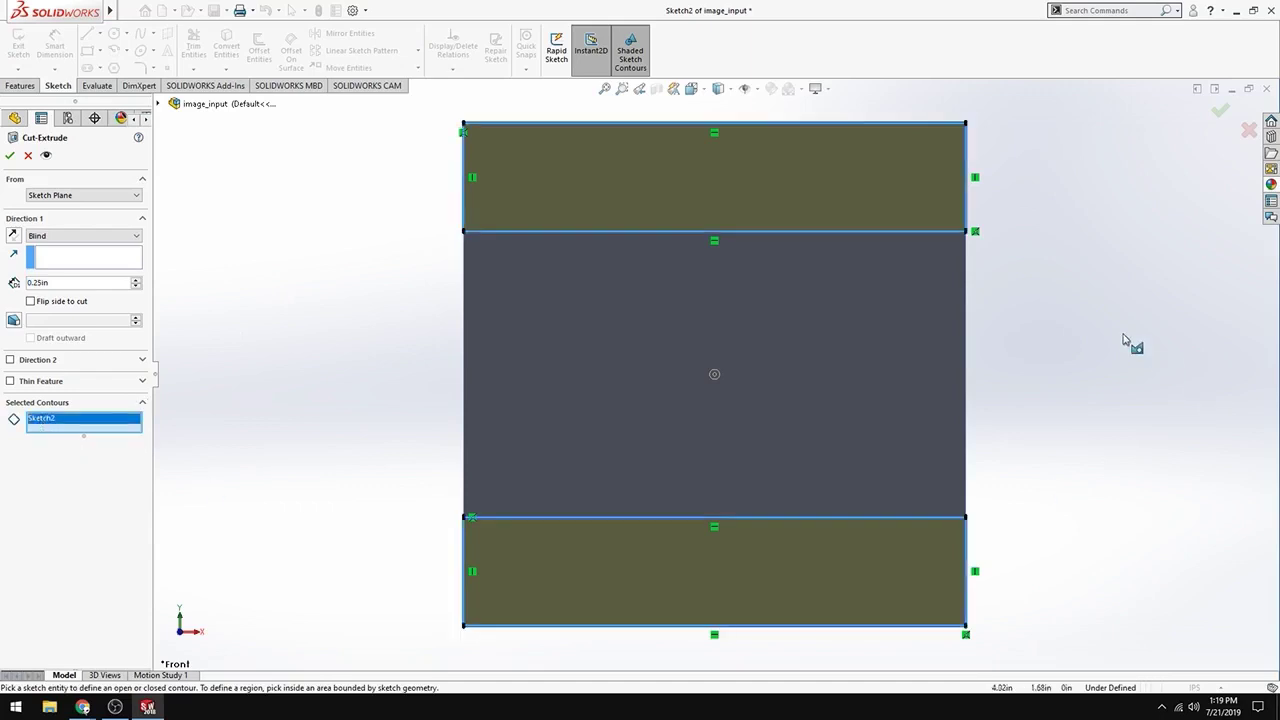
key("Delete")
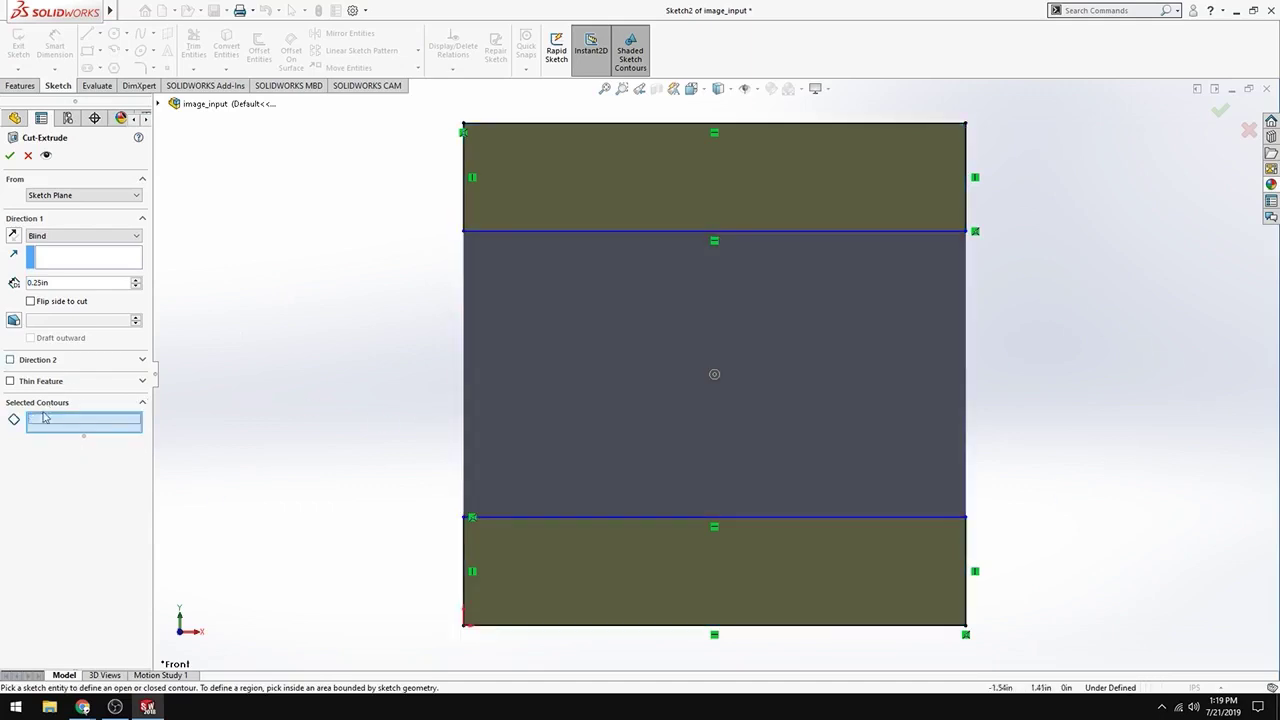
left_click(636, 190)
left_click(722, 583)
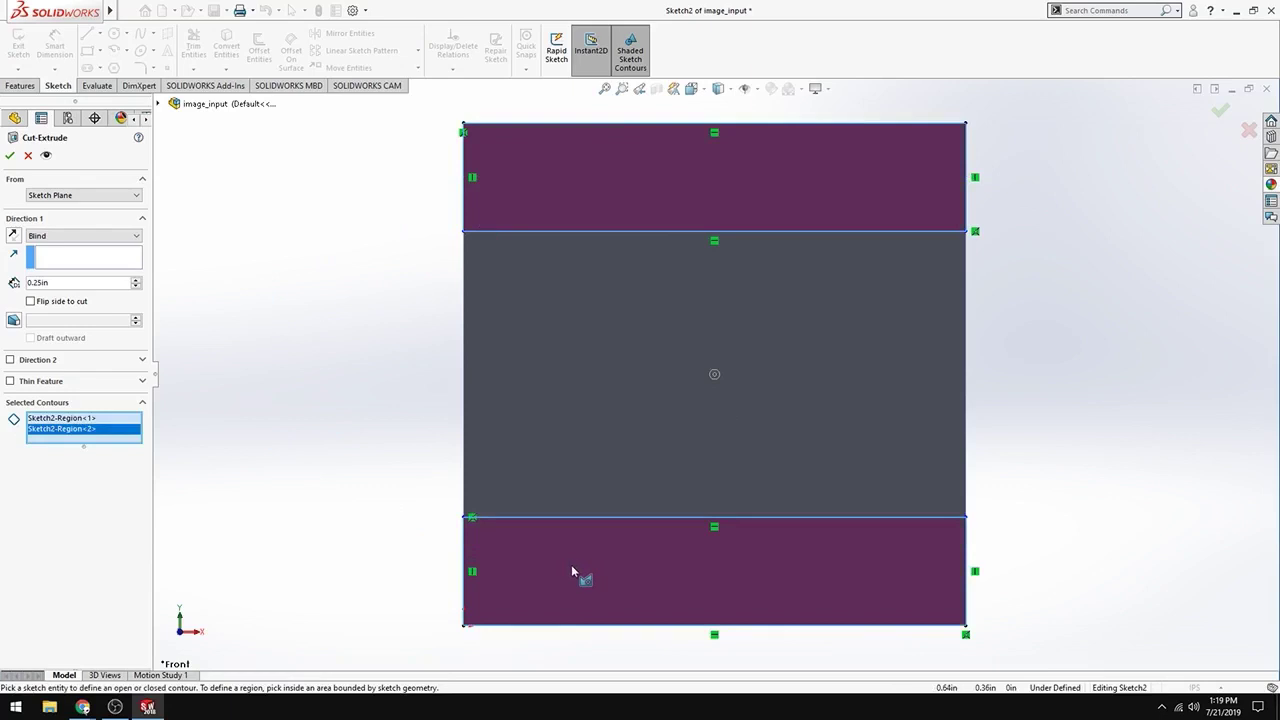
left_click(57, 238)
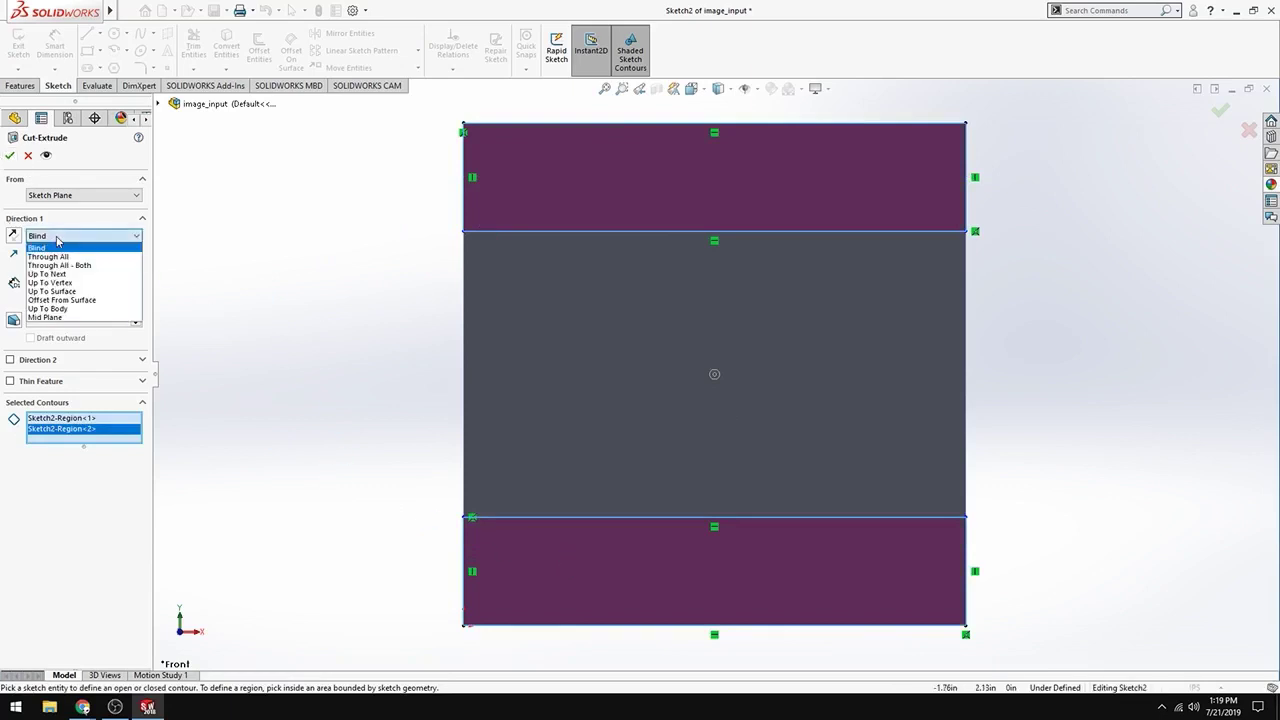
left_click(69, 258)
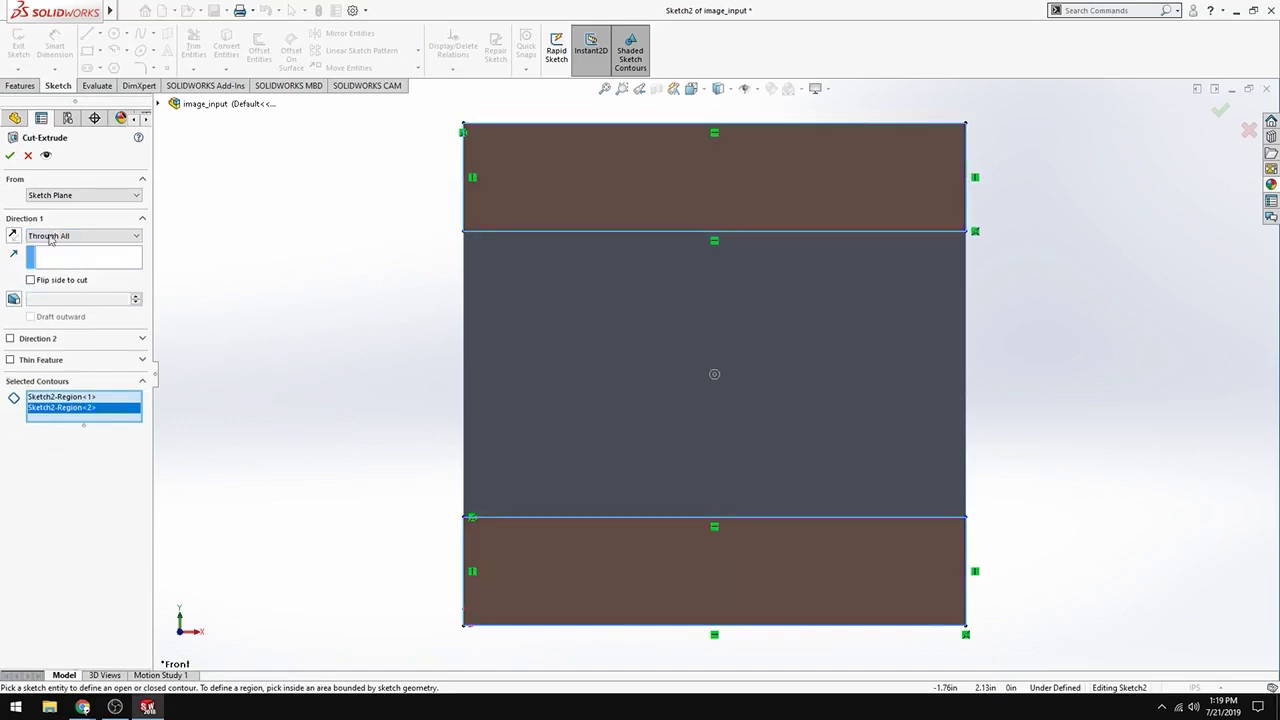
left_click(9, 157)
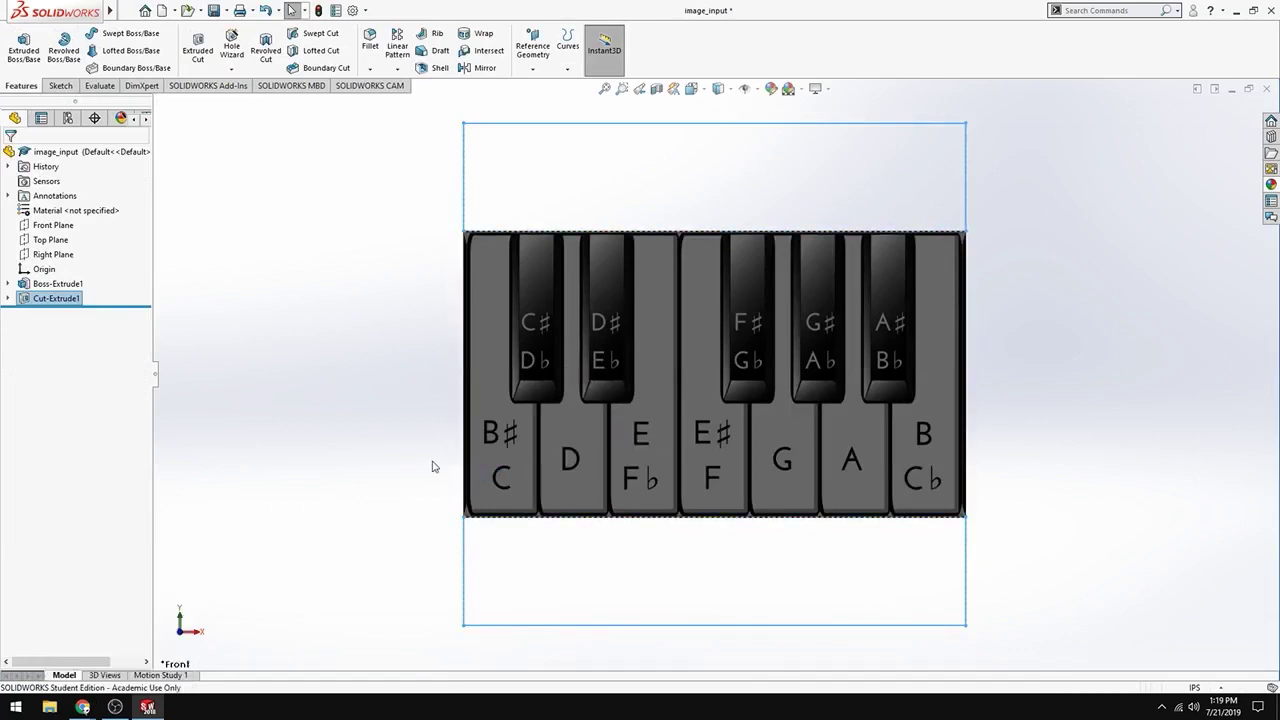
middle_click_drag(366, 429, 403, 463)
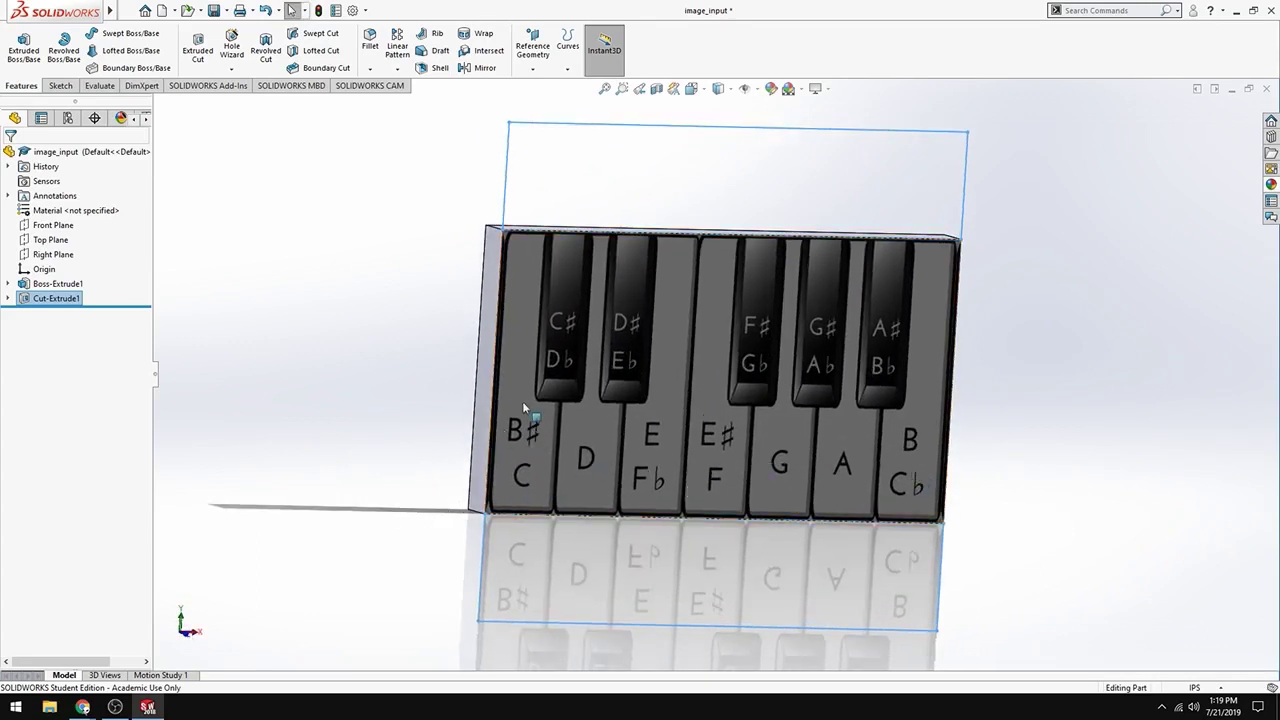
middle_click_drag(394, 486, 400, 480)
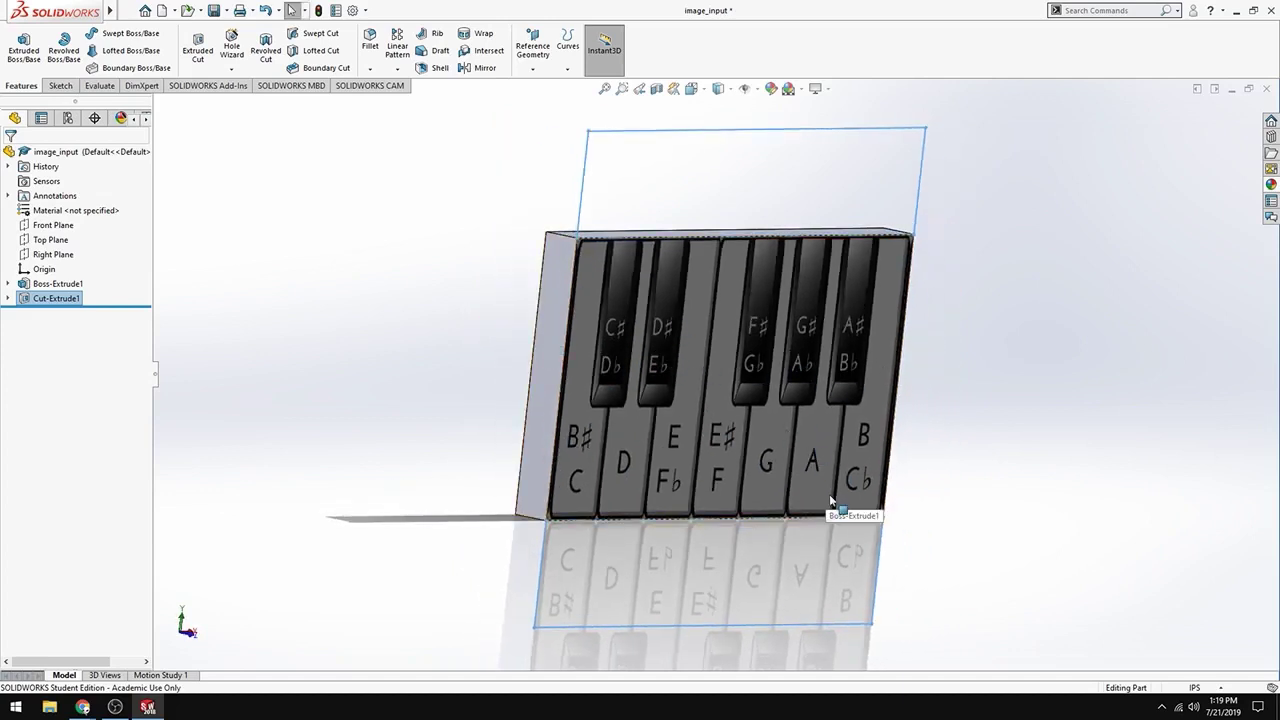
middle_click_drag(829, 514, 541, 509)
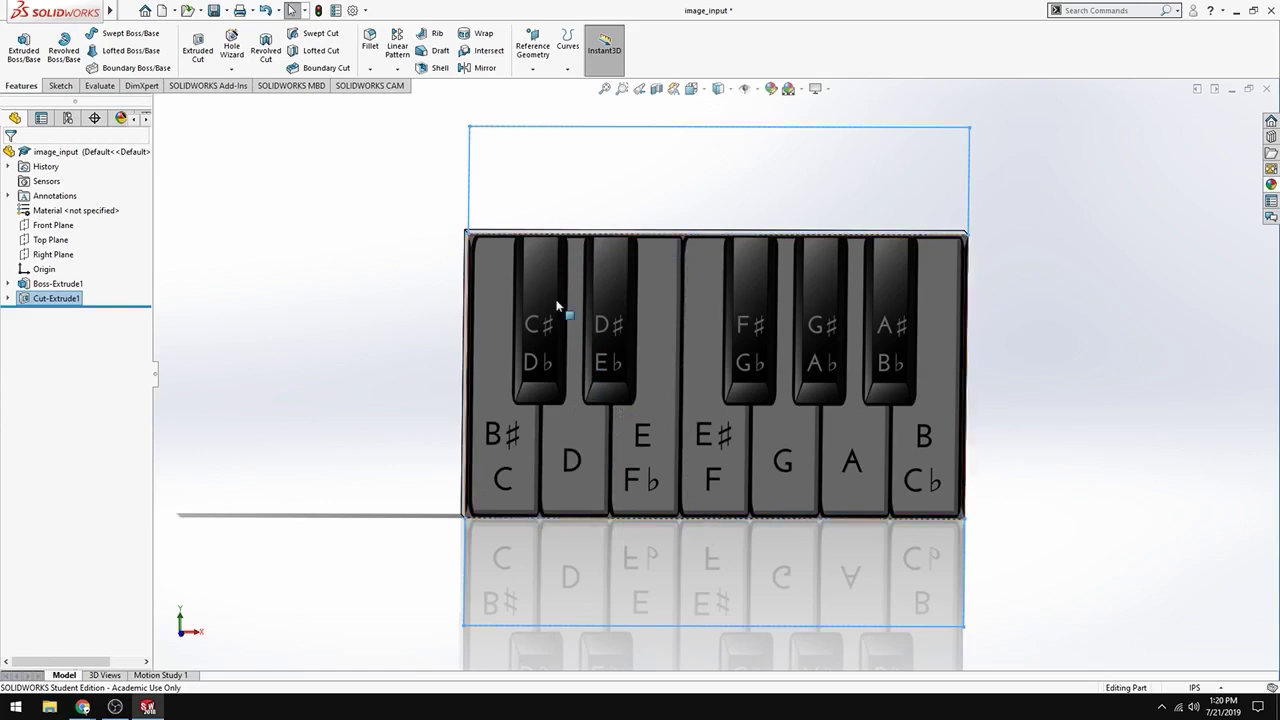
Step: Start an Extruded Cut sketch on the front face and trace the first white key (C) as a closed L-shaped outline, its upper edge about 0.28 in
left_click(691, 89)
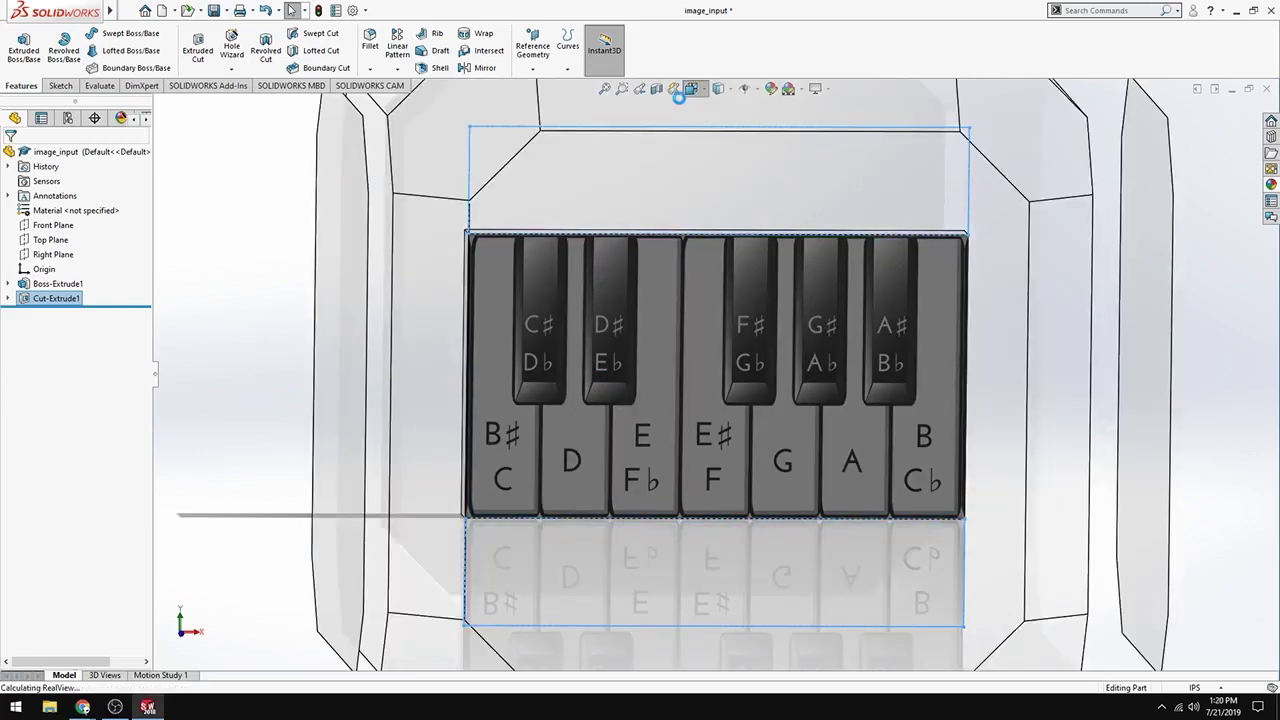
left_click(576, 394)
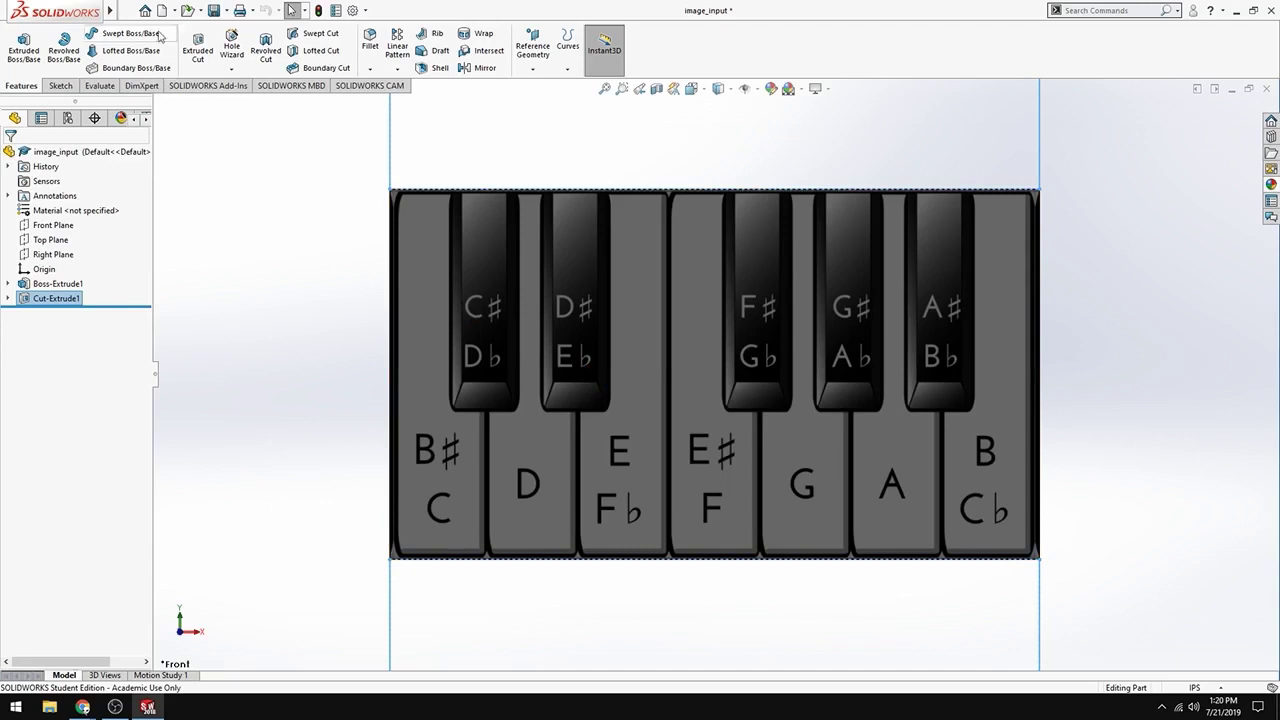
left_click(197, 60)
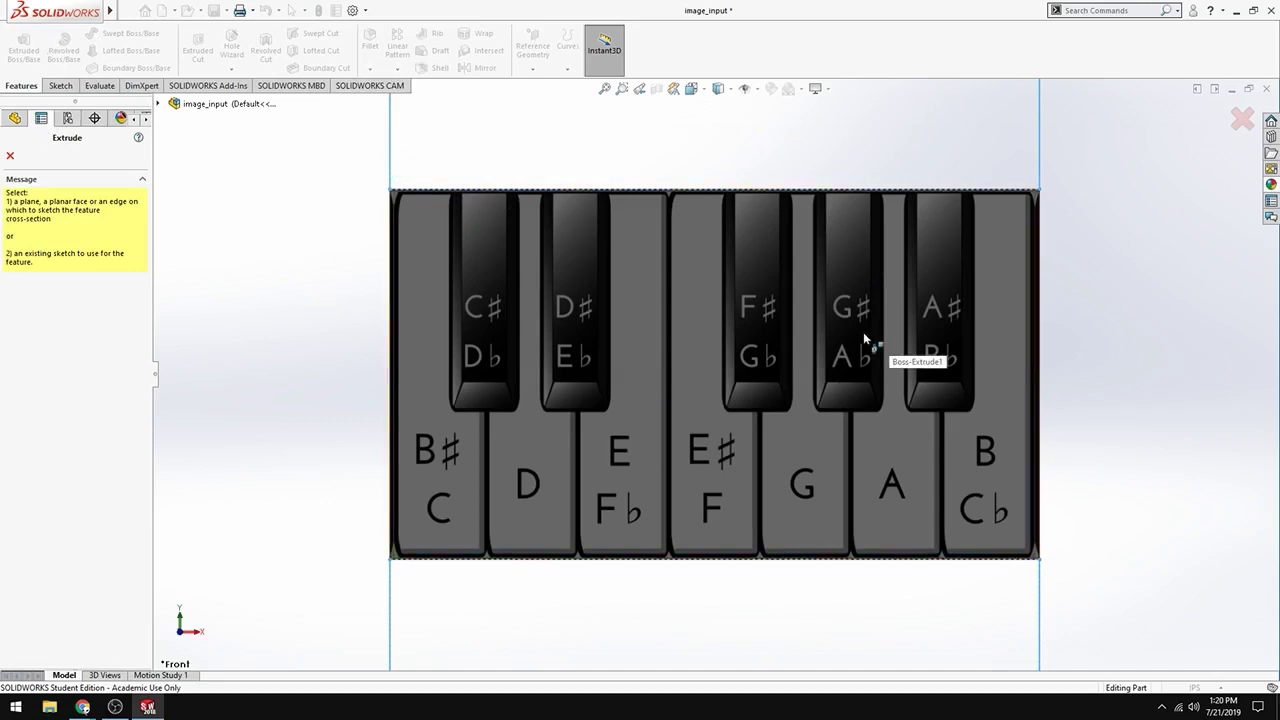
left_click(710, 425)
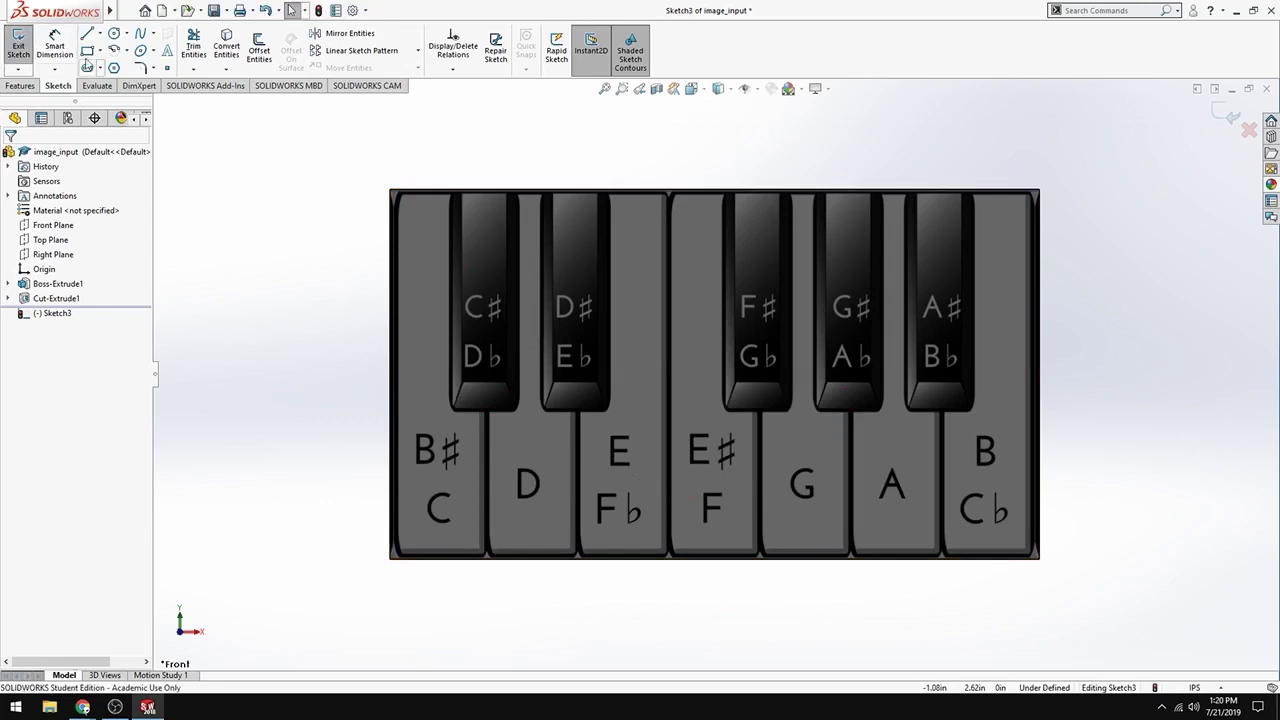
left_click(88, 36)
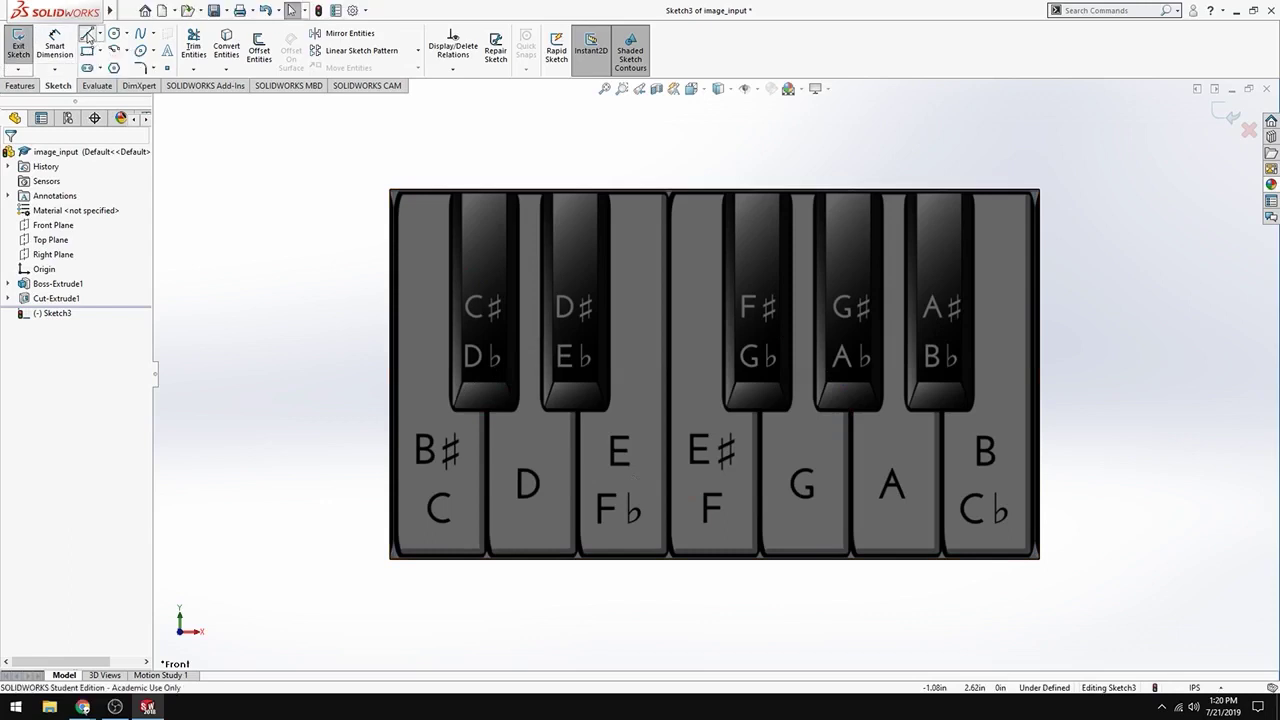
scroll(392, 190, "up", 3)
left_click(410, 191)
scroll(434, 503, "down", 3)
scroll(600, 550, "up", 3)
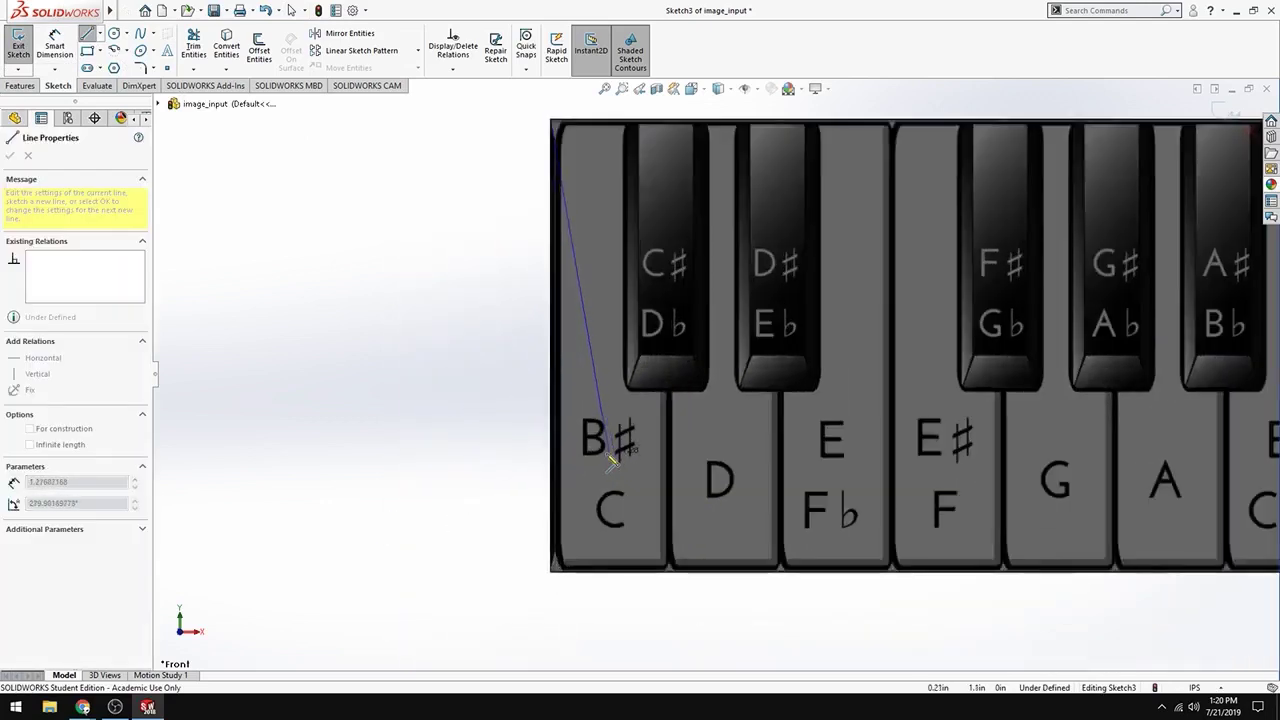
left_click(550, 578)
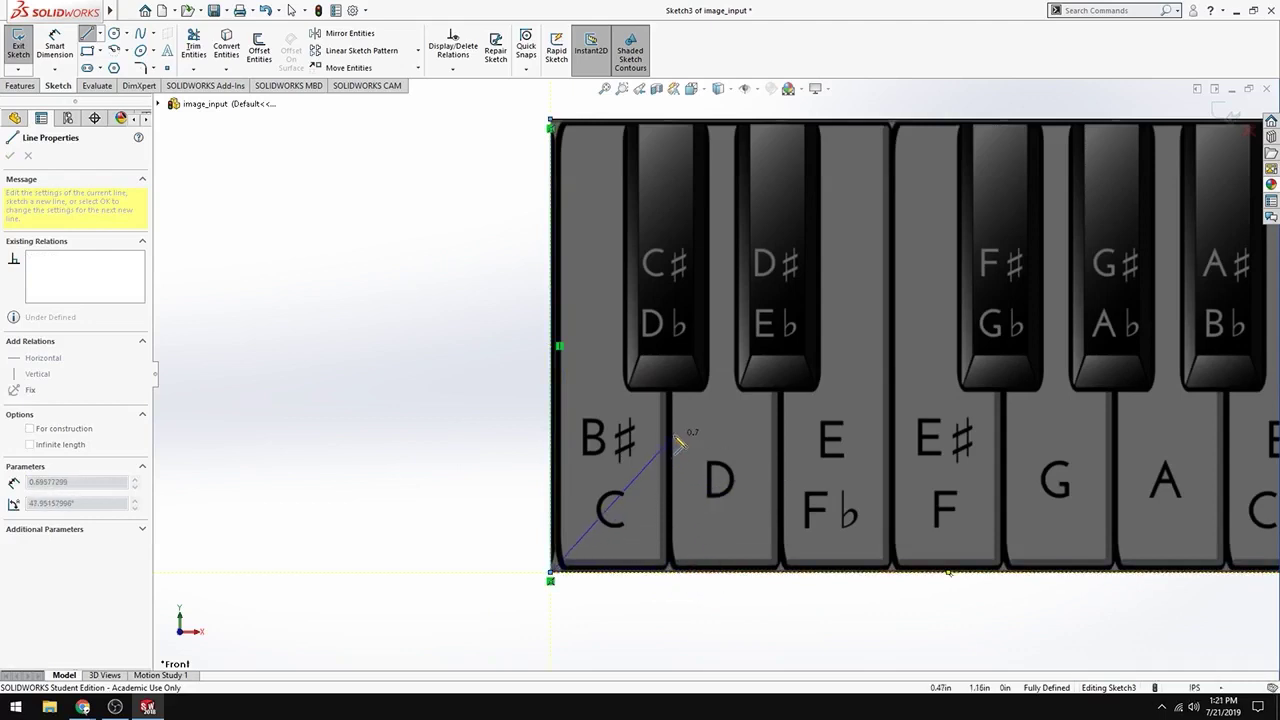
left_click(670, 578)
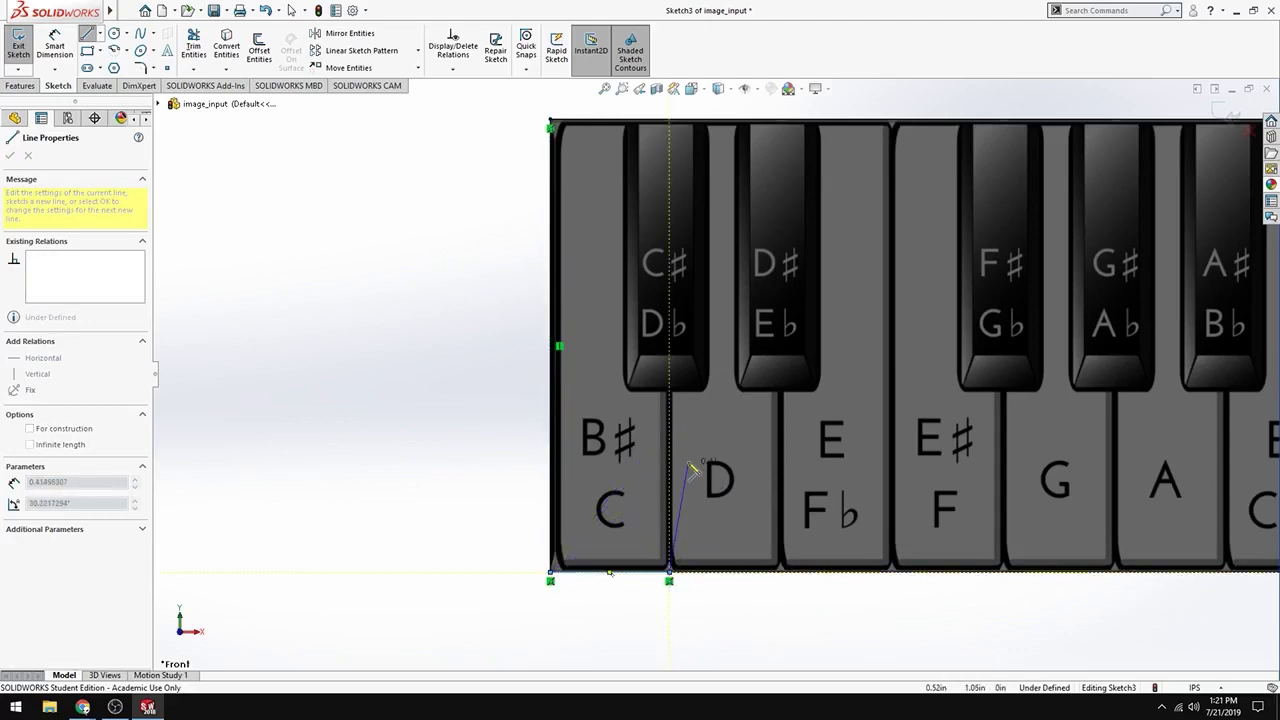
left_click(669, 391)
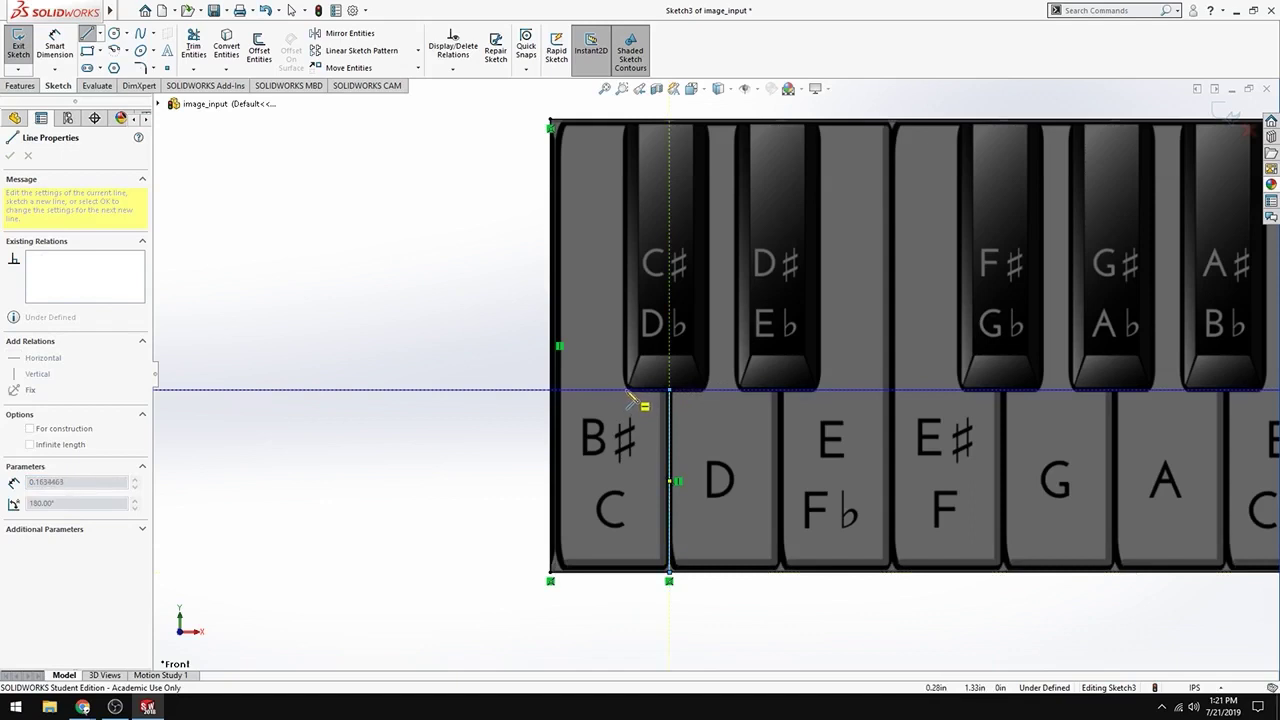
left_click(626, 390)
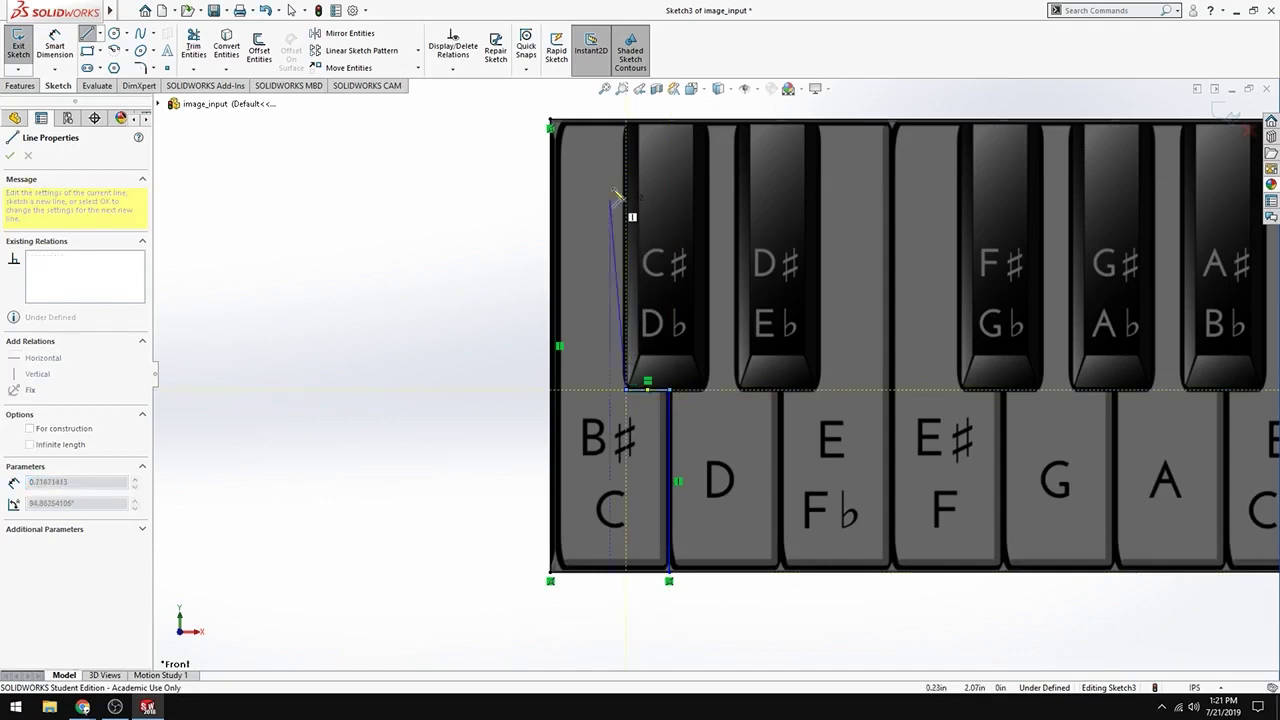
left_click(626, 127)
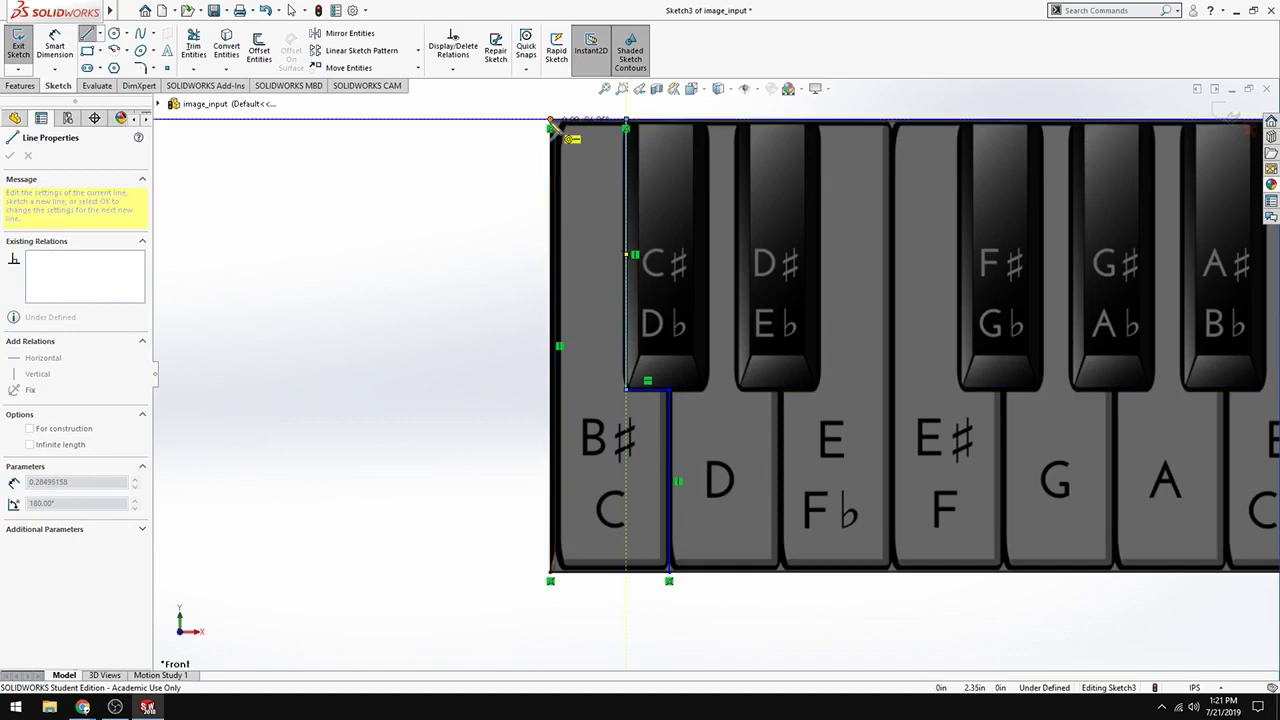
left_click(551, 127)
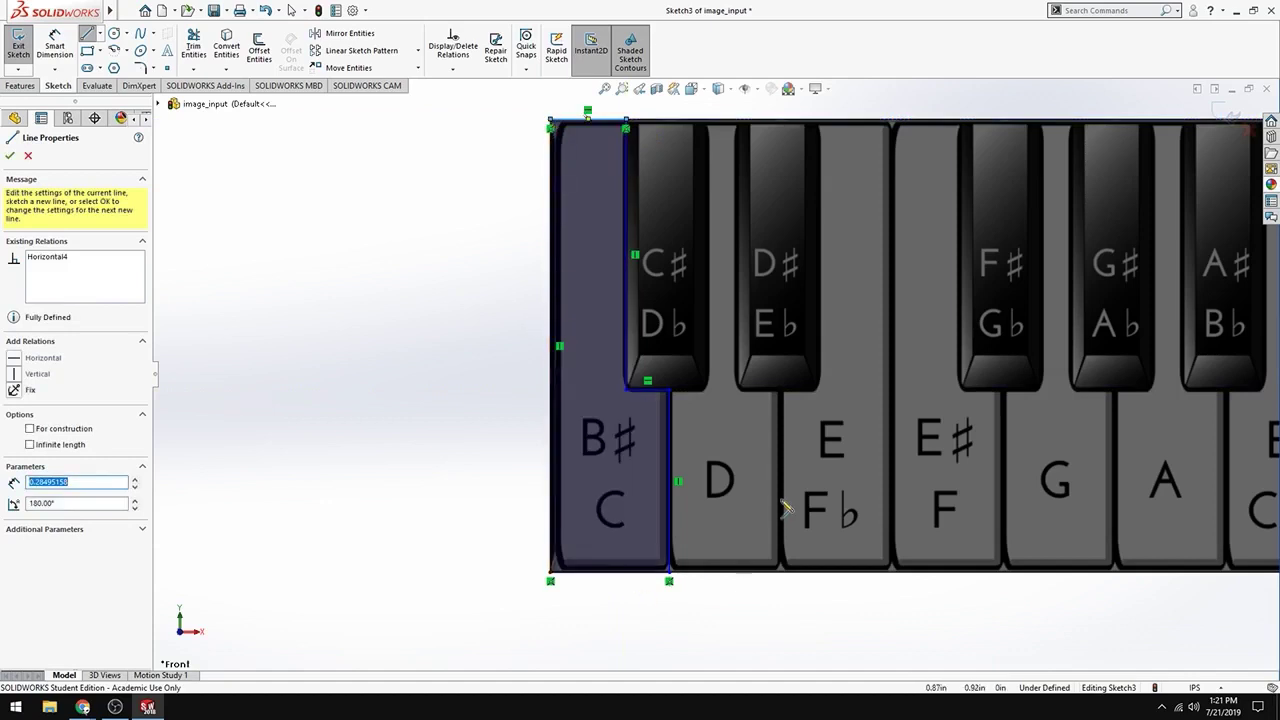
scroll(842, 455, "up", 3)
scroll(842, 455, "down", 1)
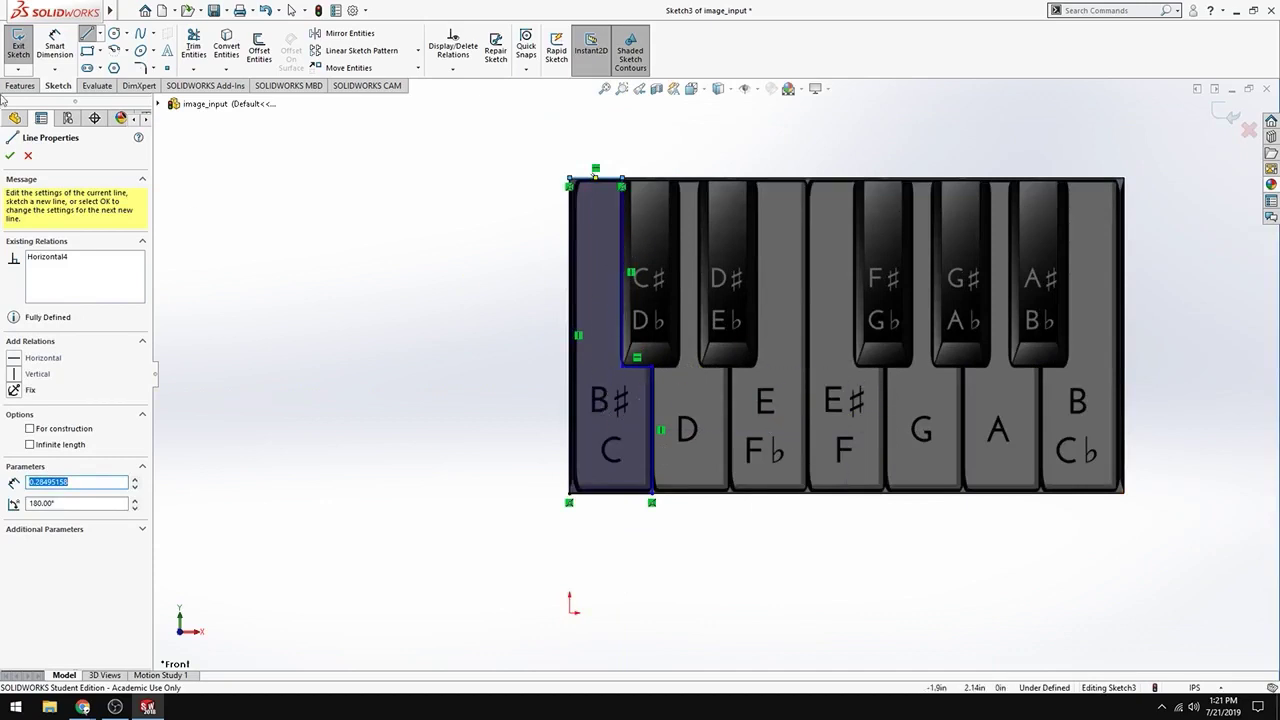
left_click(10, 157)
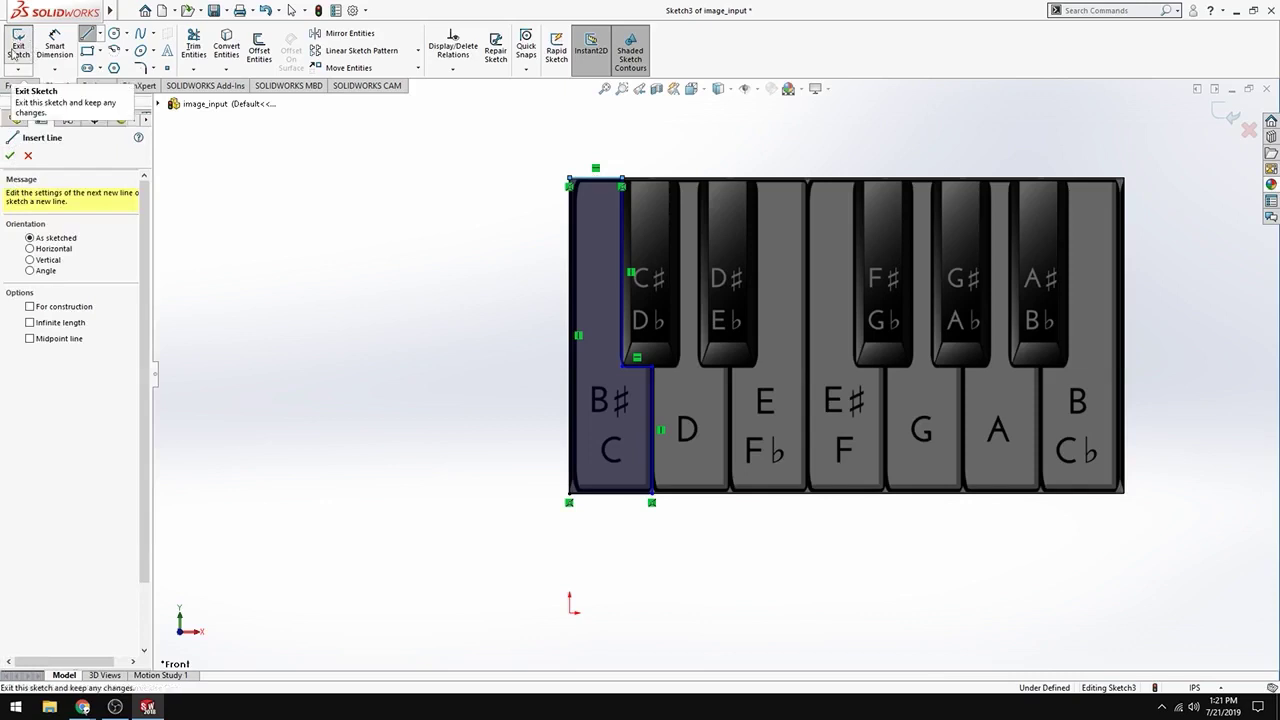
Step: Finish the sketch and cut the C key outline as a Blind cut 0.1 in deep
left_click(12, 50)
left_click(654, 287)
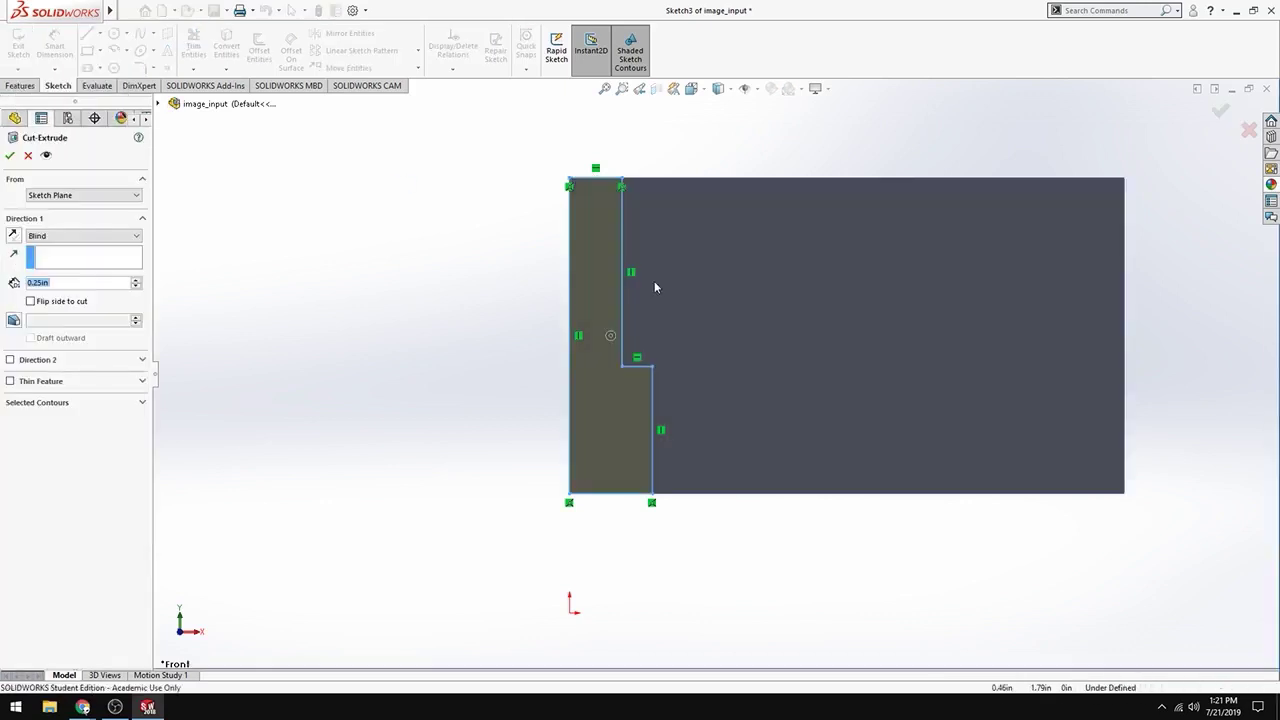
mouse_move(506, 457)
middle_mouse_down()
mouse_move(555, 452)
mouse_move(522, 451)
middle_mouse_up()
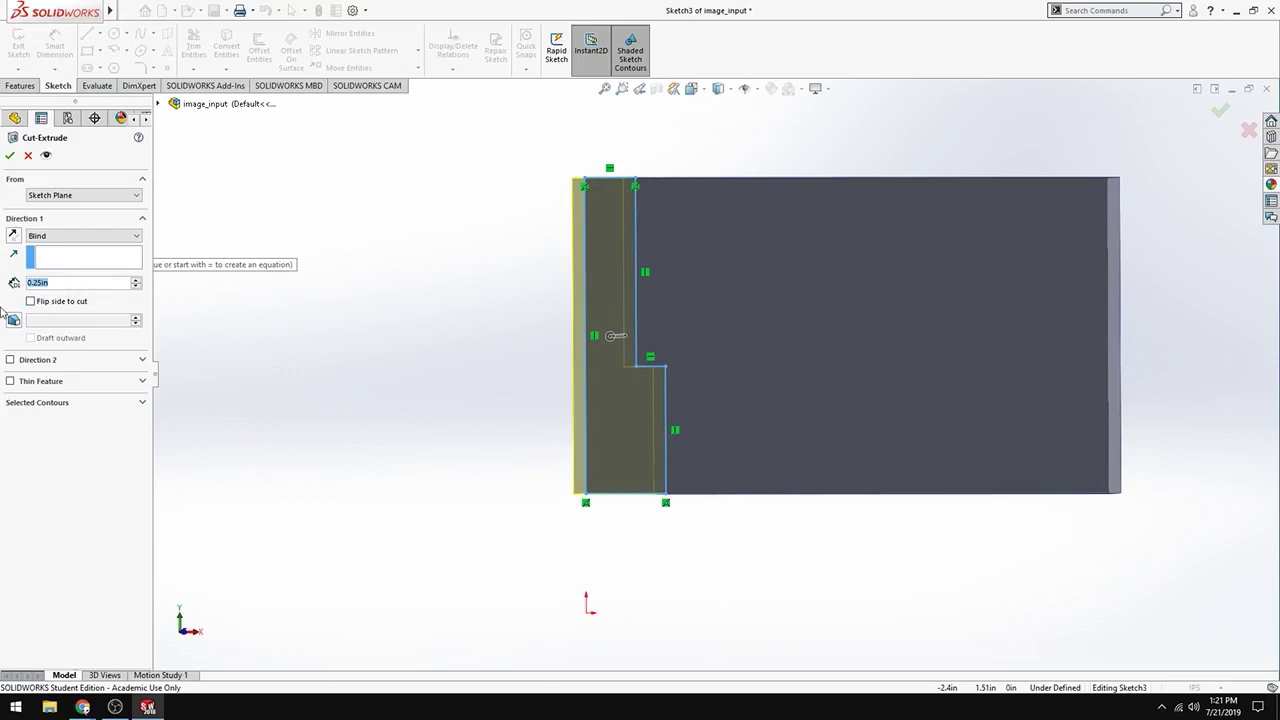
type("0.1")
key("Return")
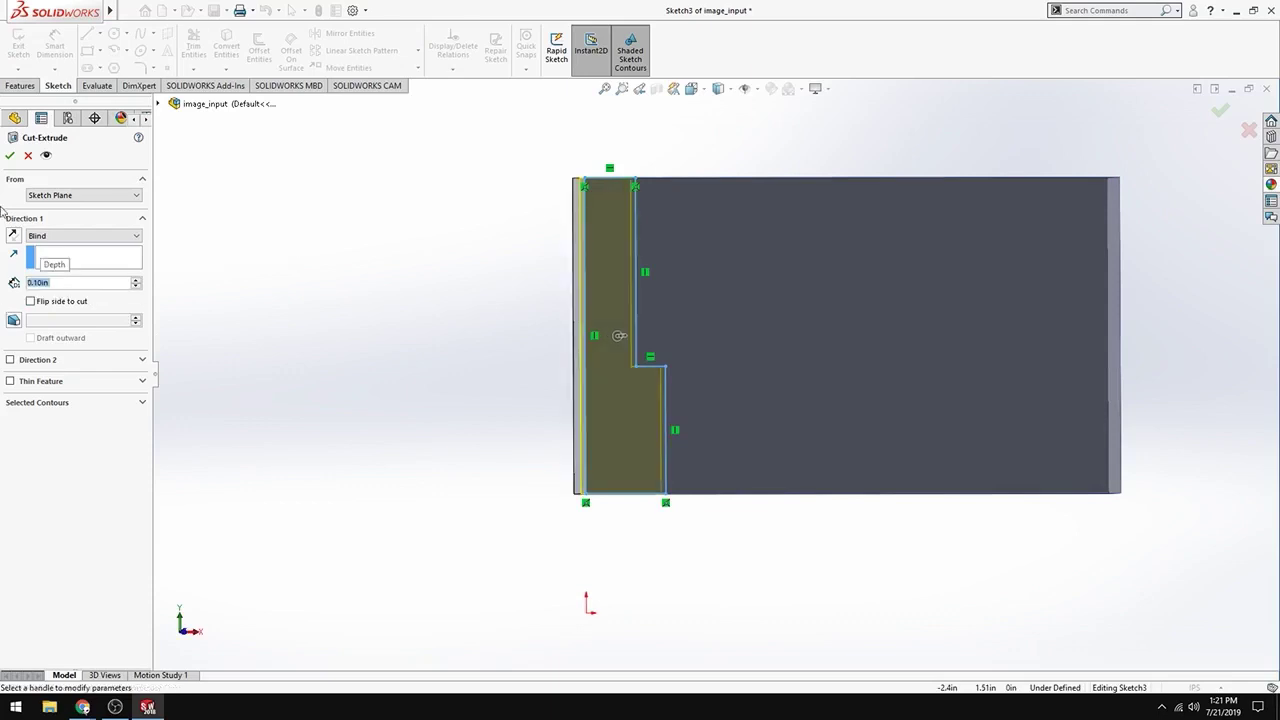
left_click(8, 157)
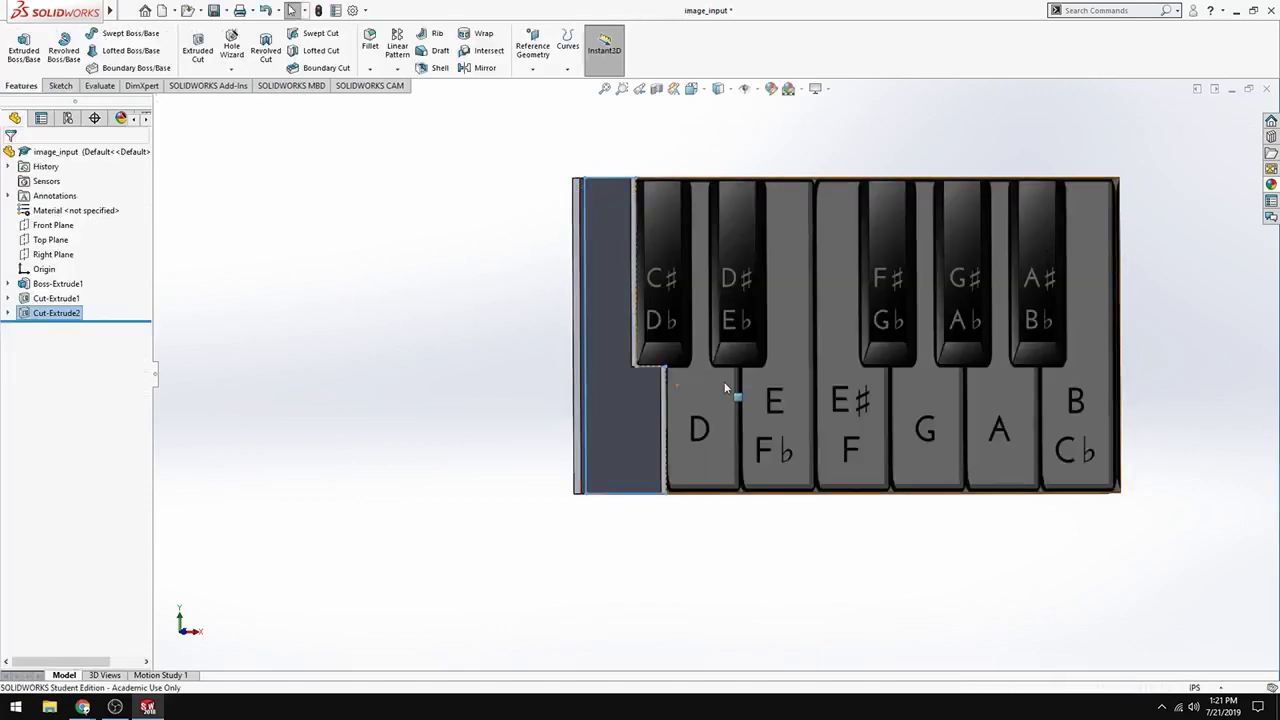
Step: Examine the cut C key and the remaining keys on the front face
mouse_move(870, 429)
middle_mouse_down()
mouse_move(908, 431)
mouse_move(866, 421)
middle_mouse_up()
scroll(866, 421, "down", 3)
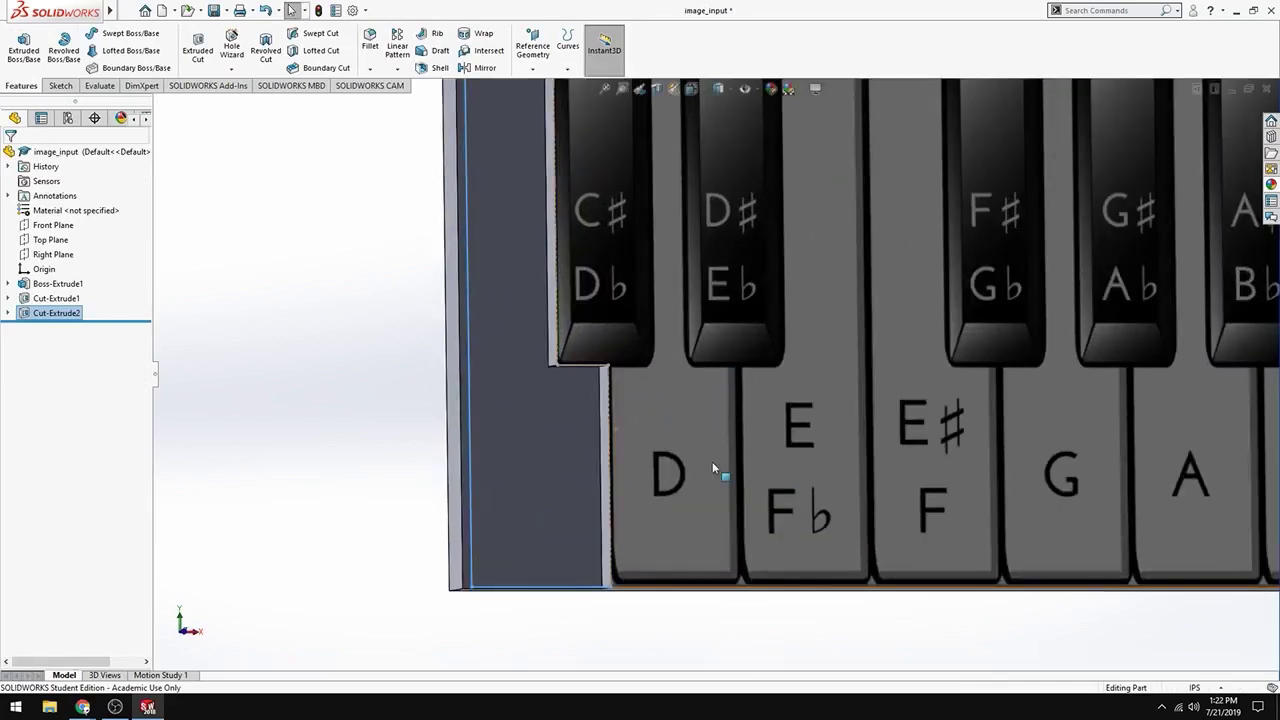
scroll(712, 461, "up", 3)
middle_click_drag(787, 456, 660, 371)
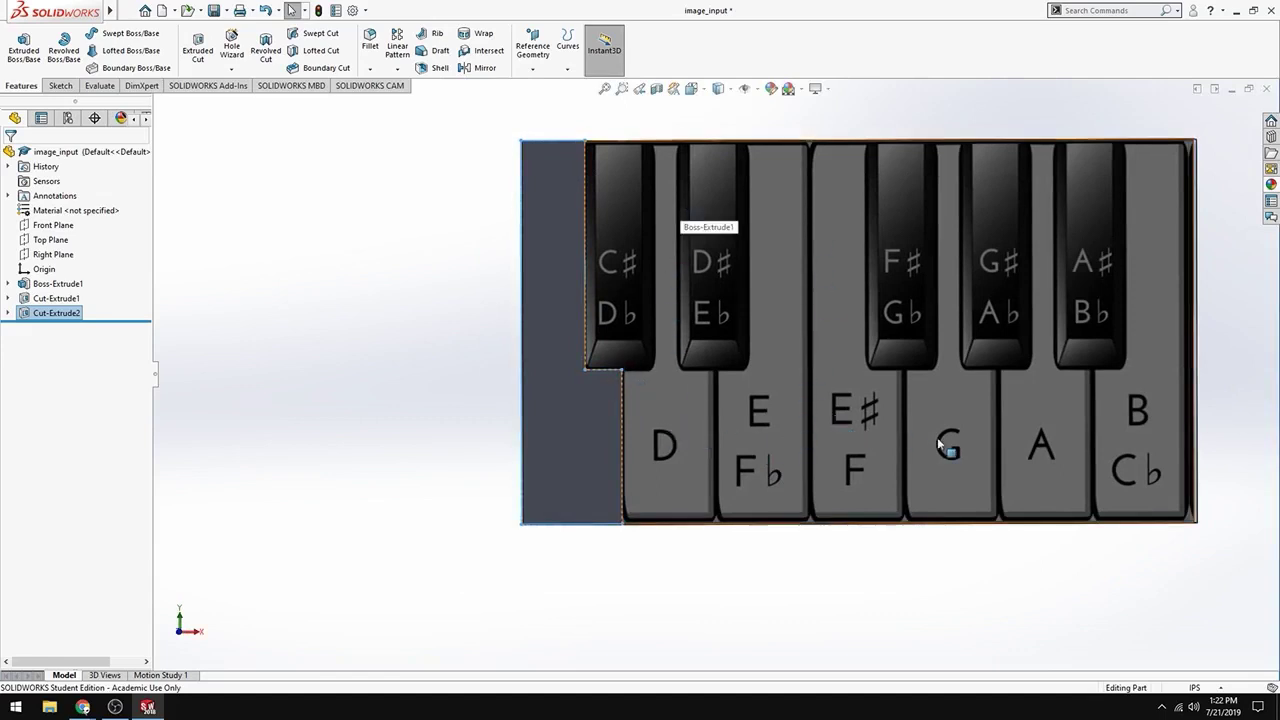
scroll(900, 436, "up", 1)
scroll(1000, 410, "down", 1)
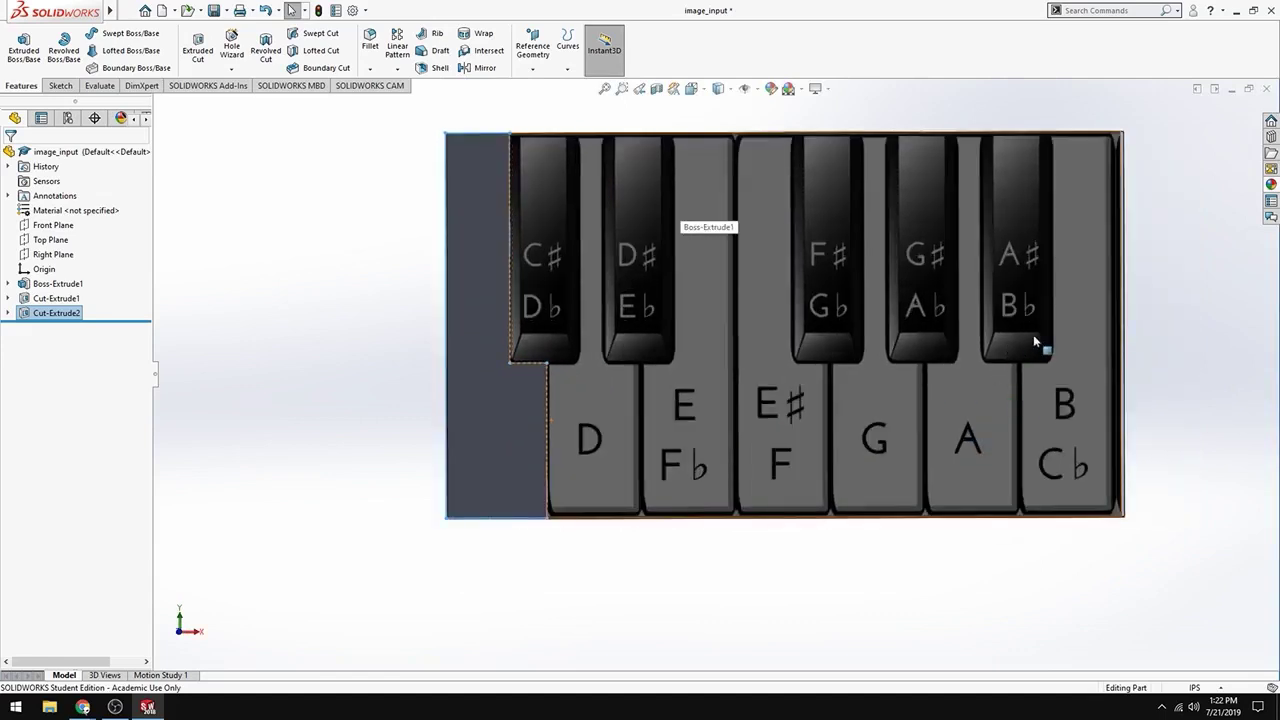
scroll(1040, 318, "up", 1)
scroll(1040, 318, "down", 1)
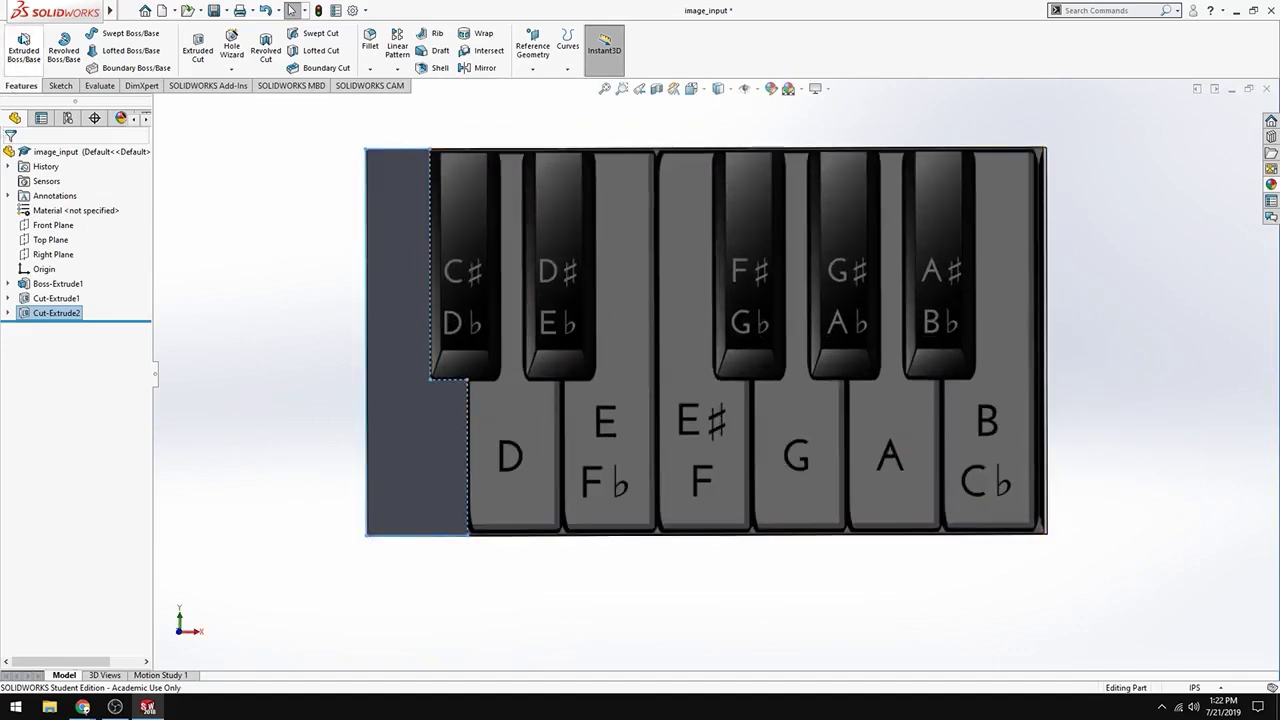
Step: Start an Extruded Cut sketch on the front face and trace the D key as a closed outline, its upper edge about 0.12 in
left_click(198, 50)
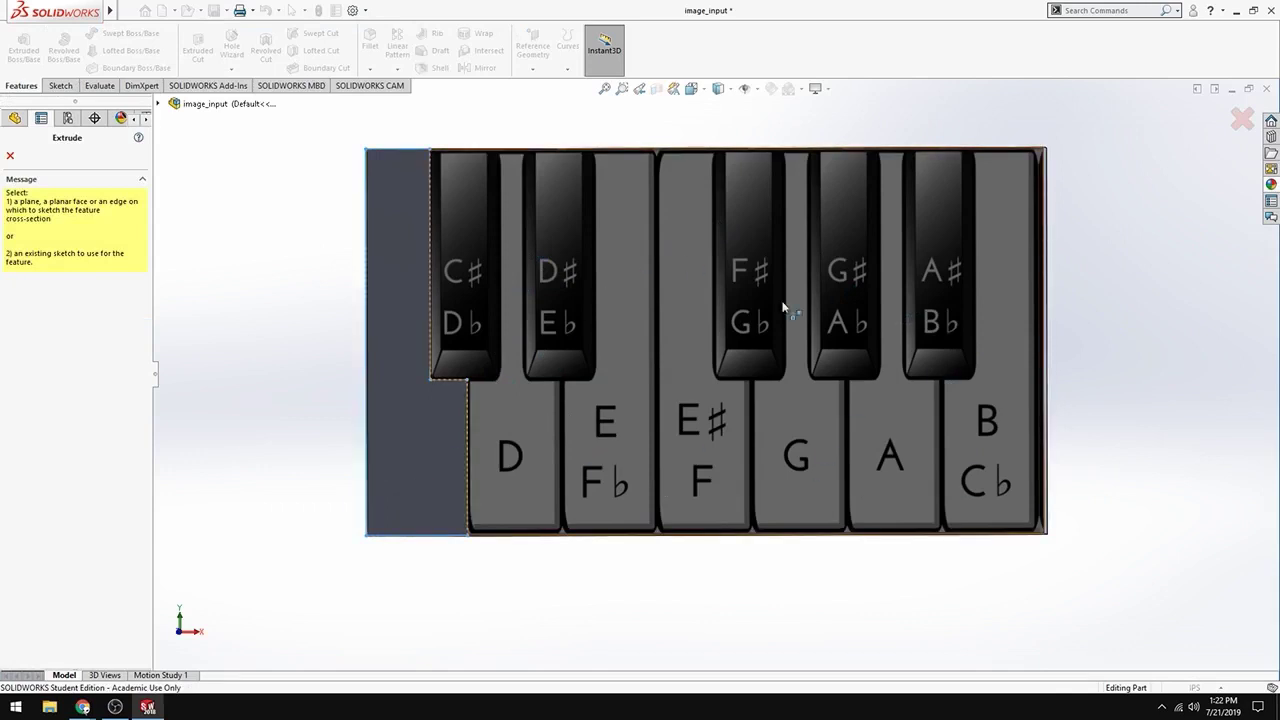
left_click(705, 412)
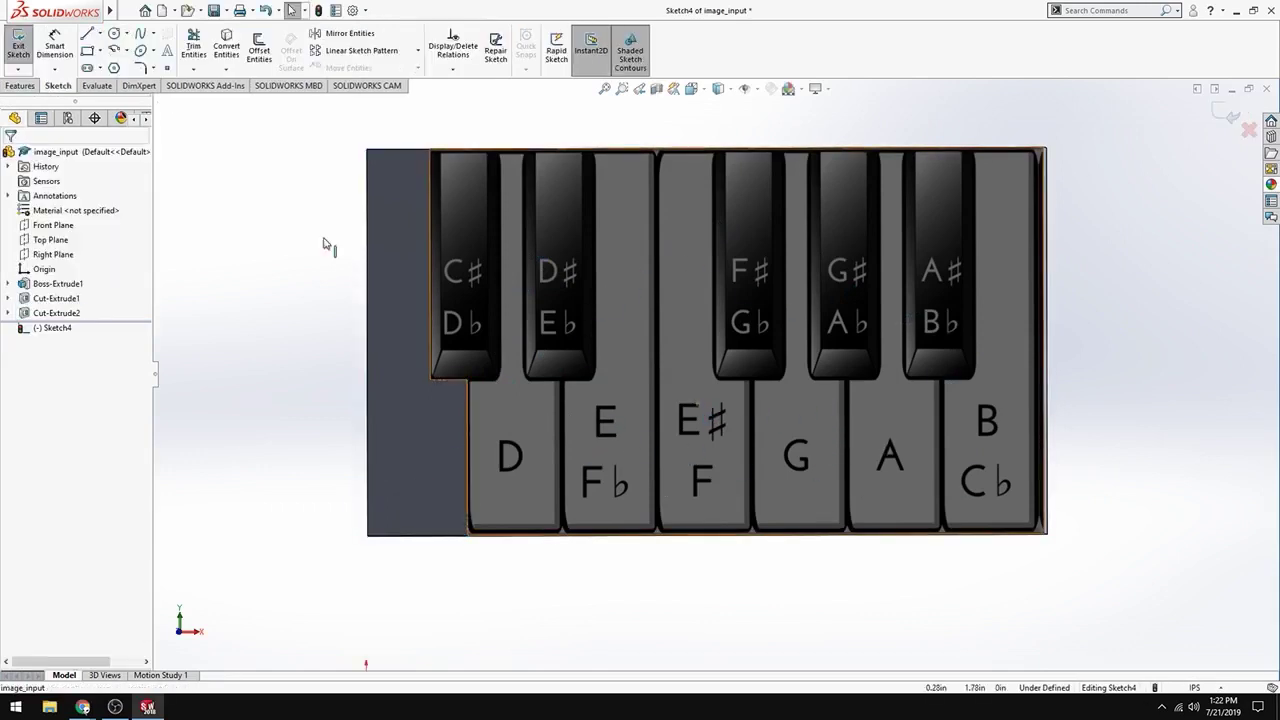
left_click(87, 33)
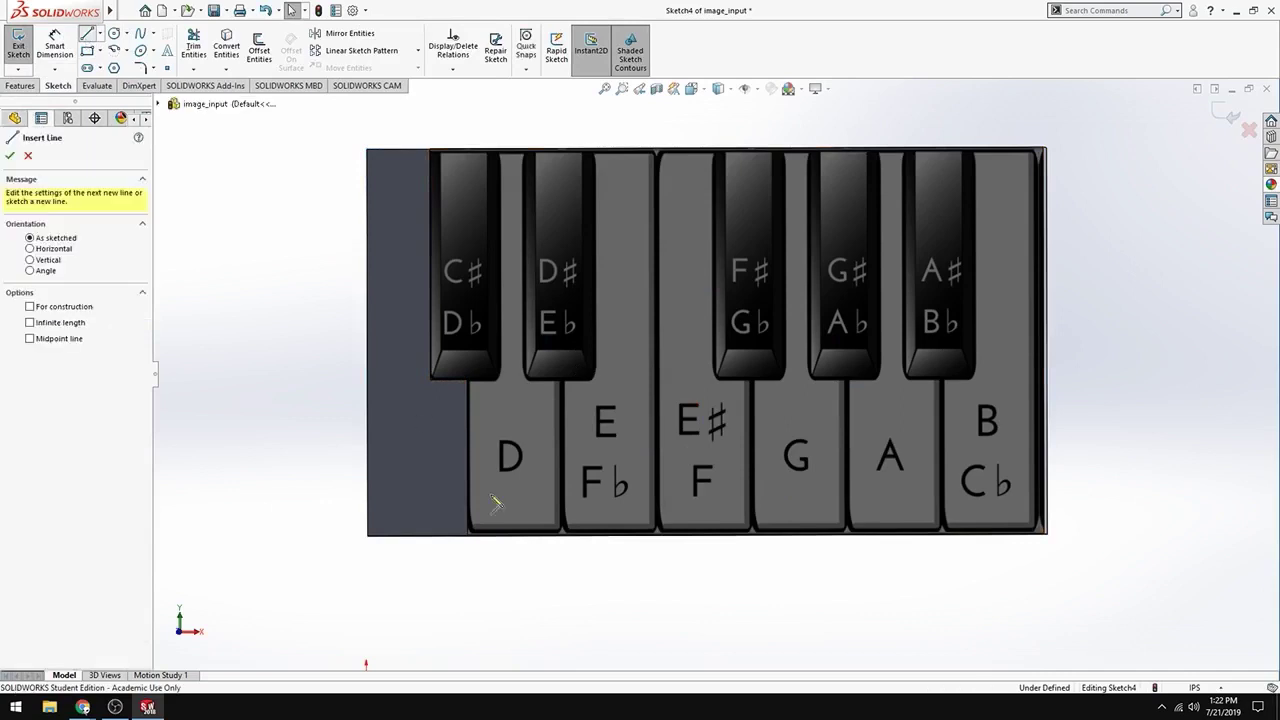
left_click(468, 535)
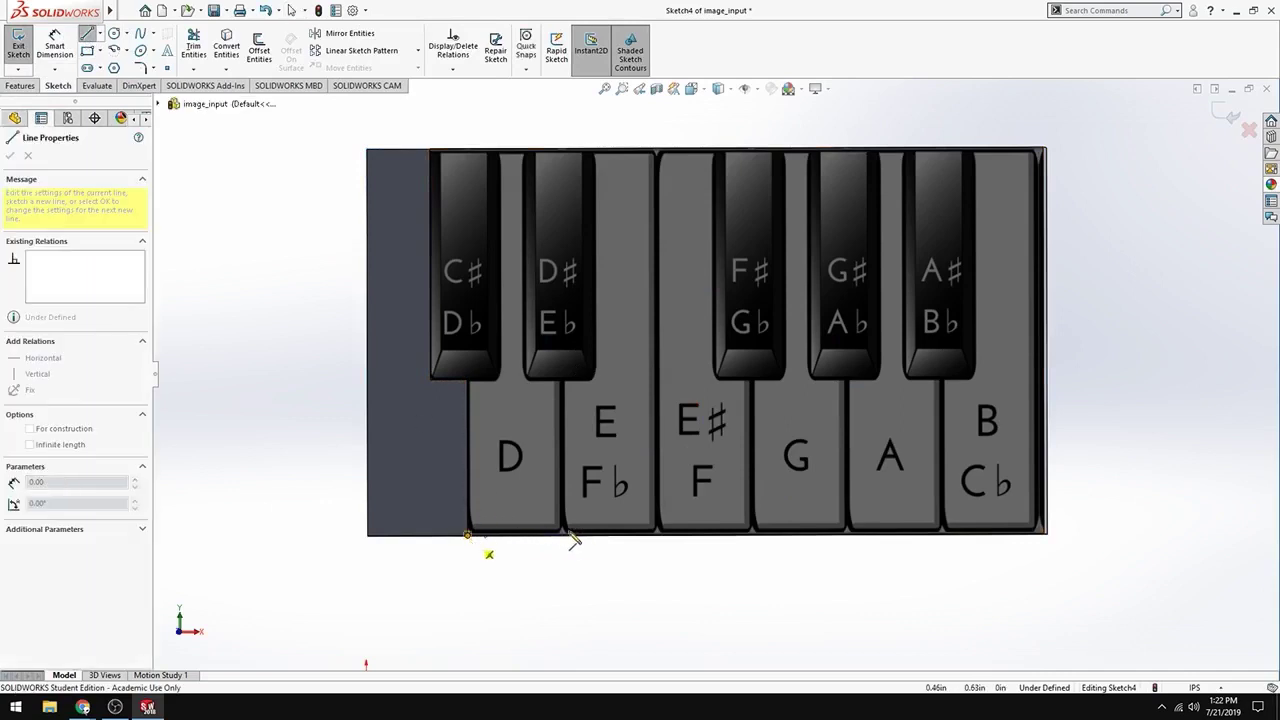
left_click(562, 535)
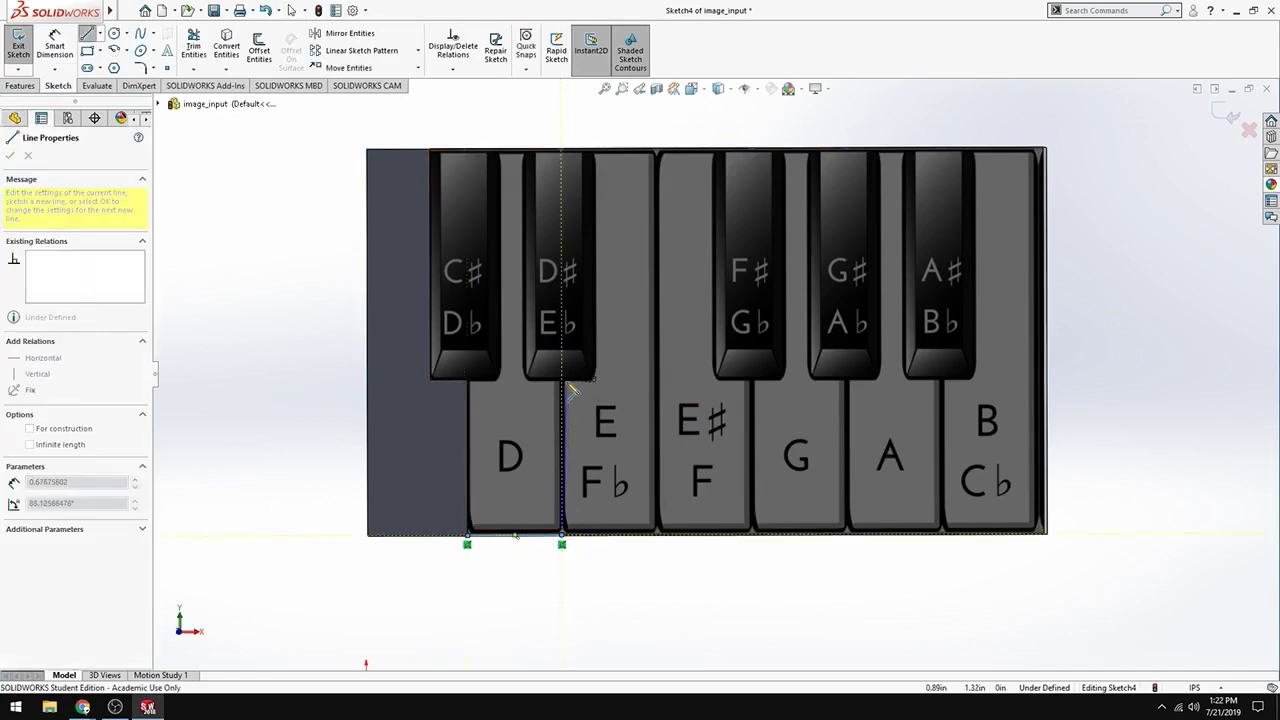
left_click(563, 380)
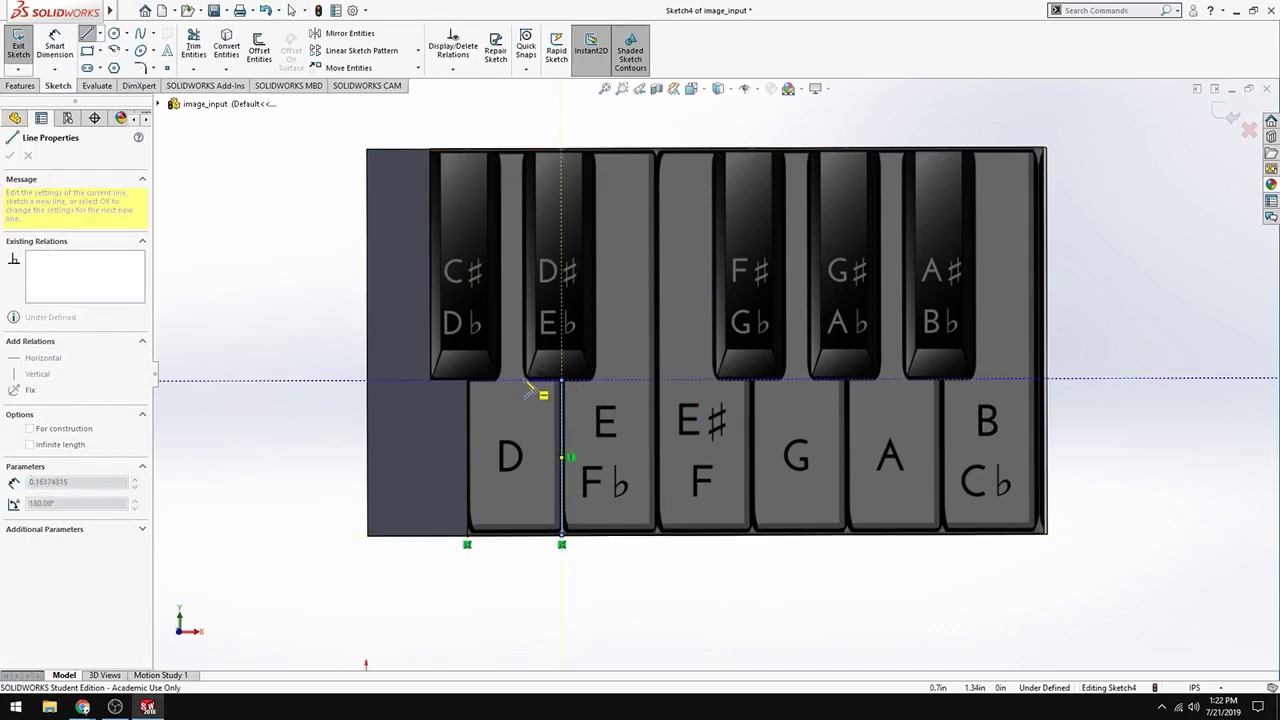
left_click(524, 380)
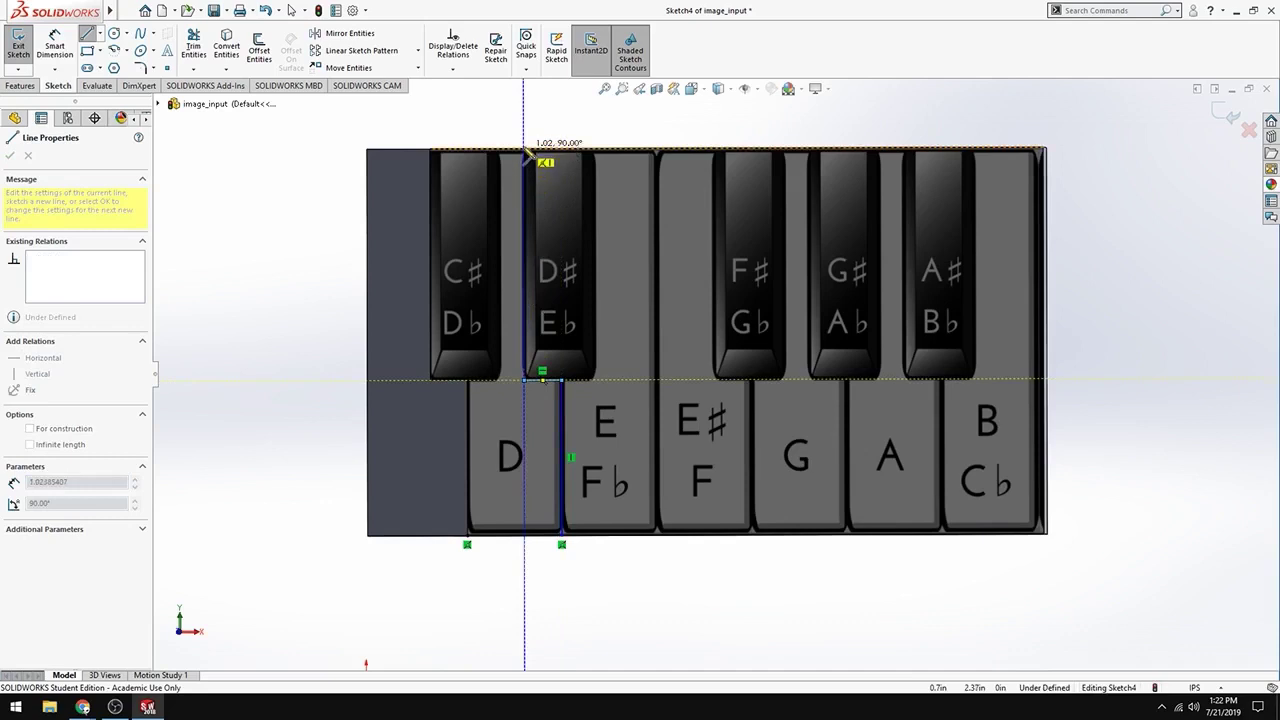
left_click(524, 149)
left_click(497, 149)
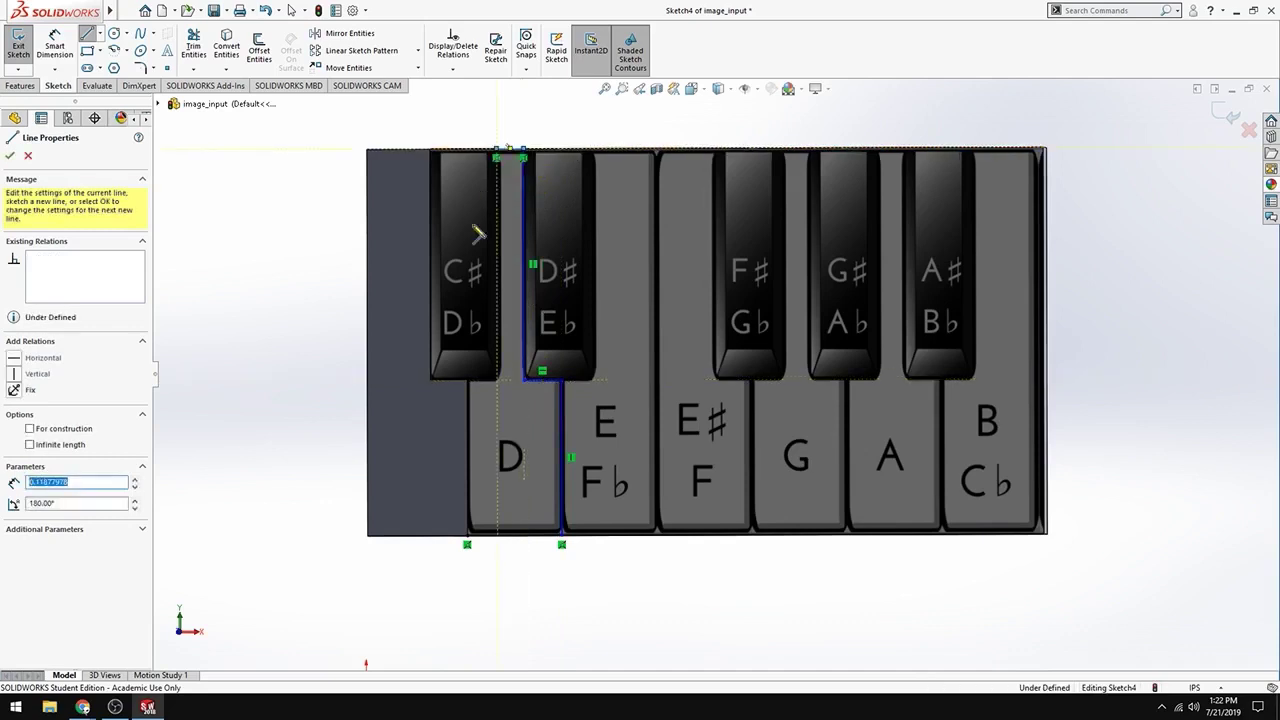
left_click(497, 380)
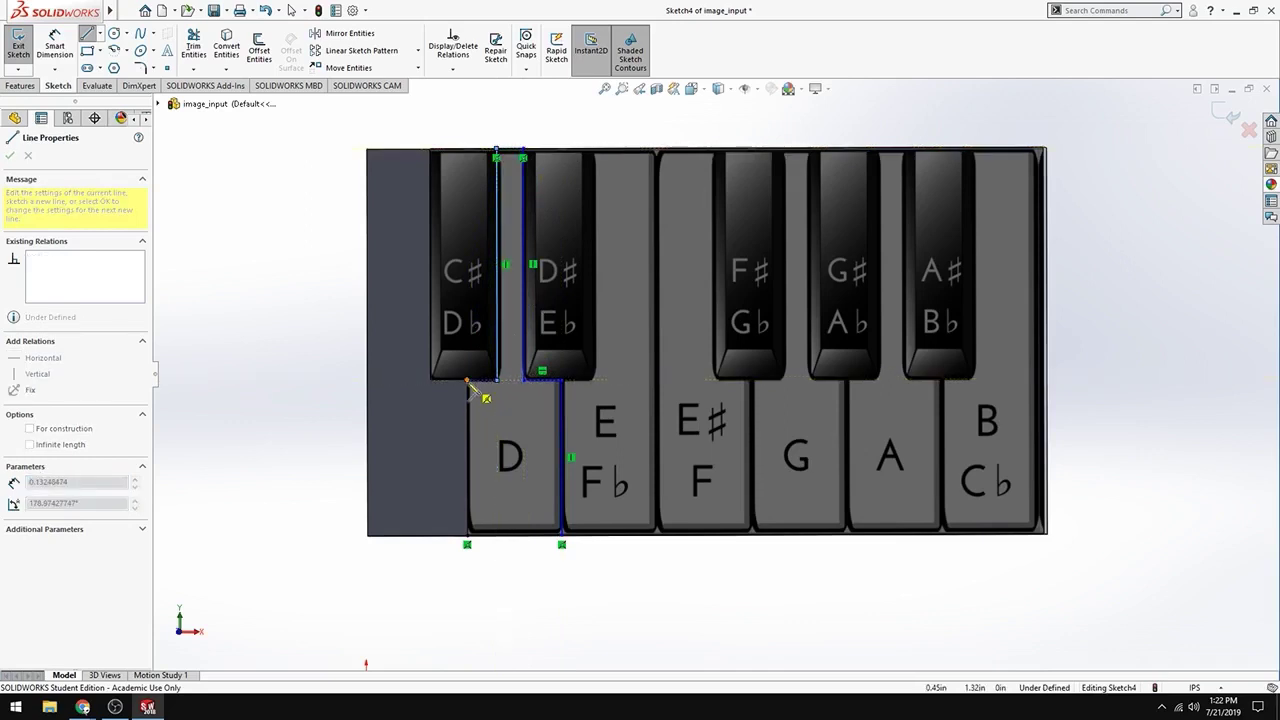
left_click(467, 381)
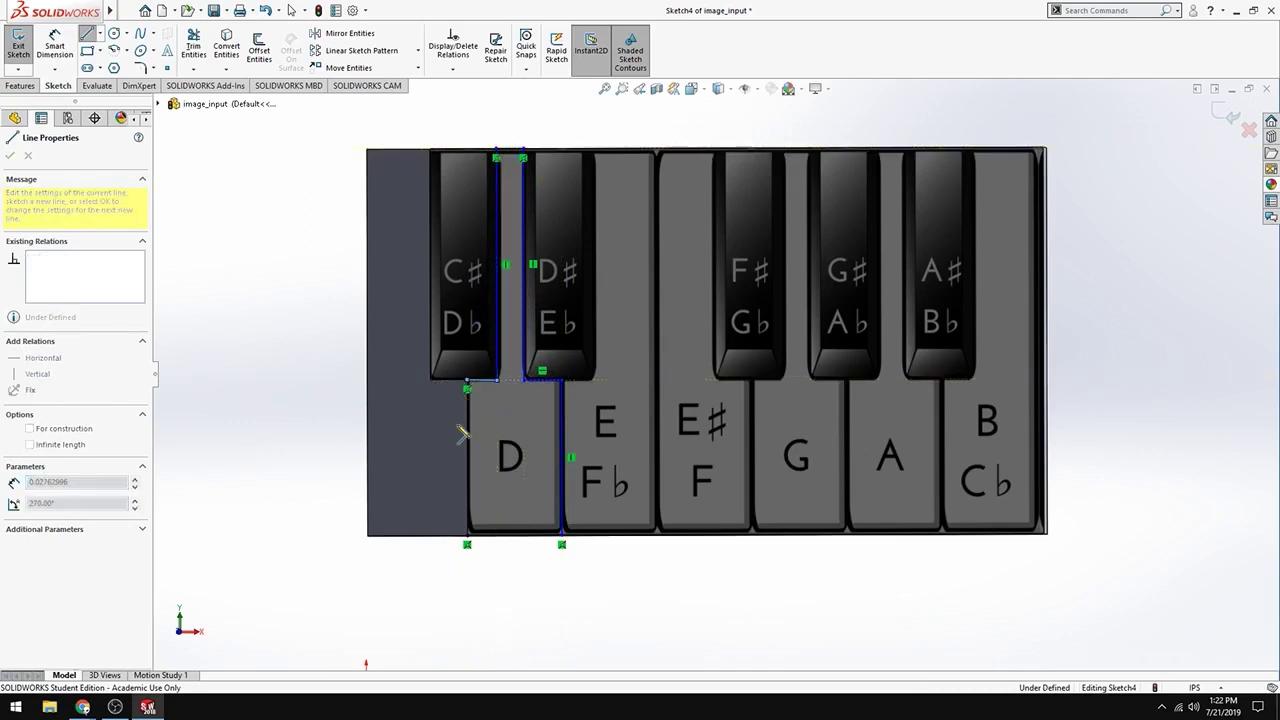
left_click(467, 544)
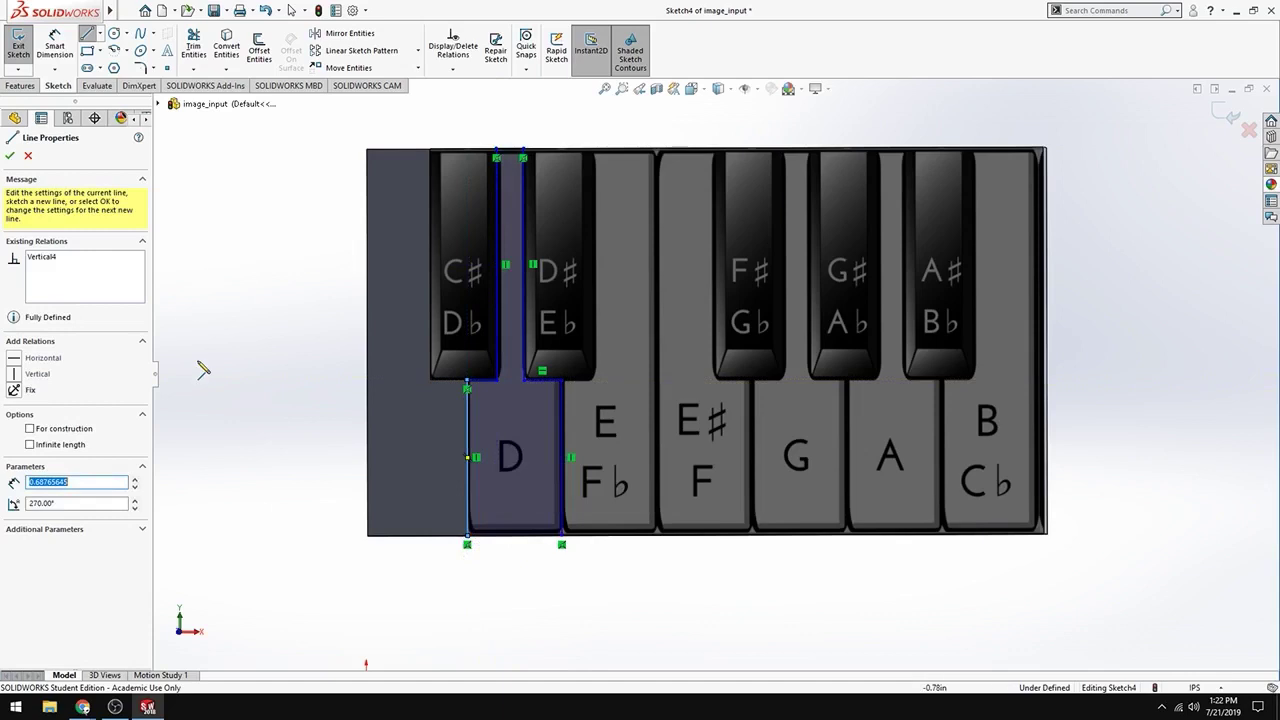
Step: Finish the sketch and cut the D key outline as a Blind cut 0.10 in deep
left_click(17, 64)
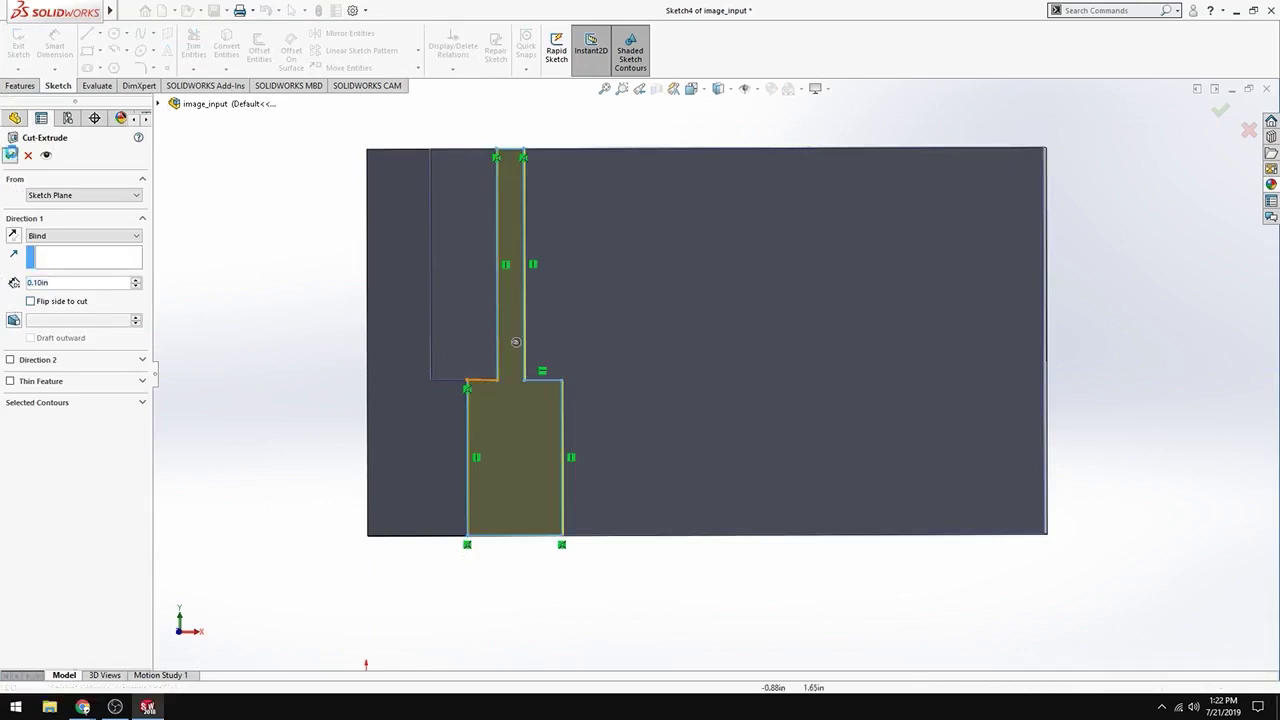
left_click(10, 155)
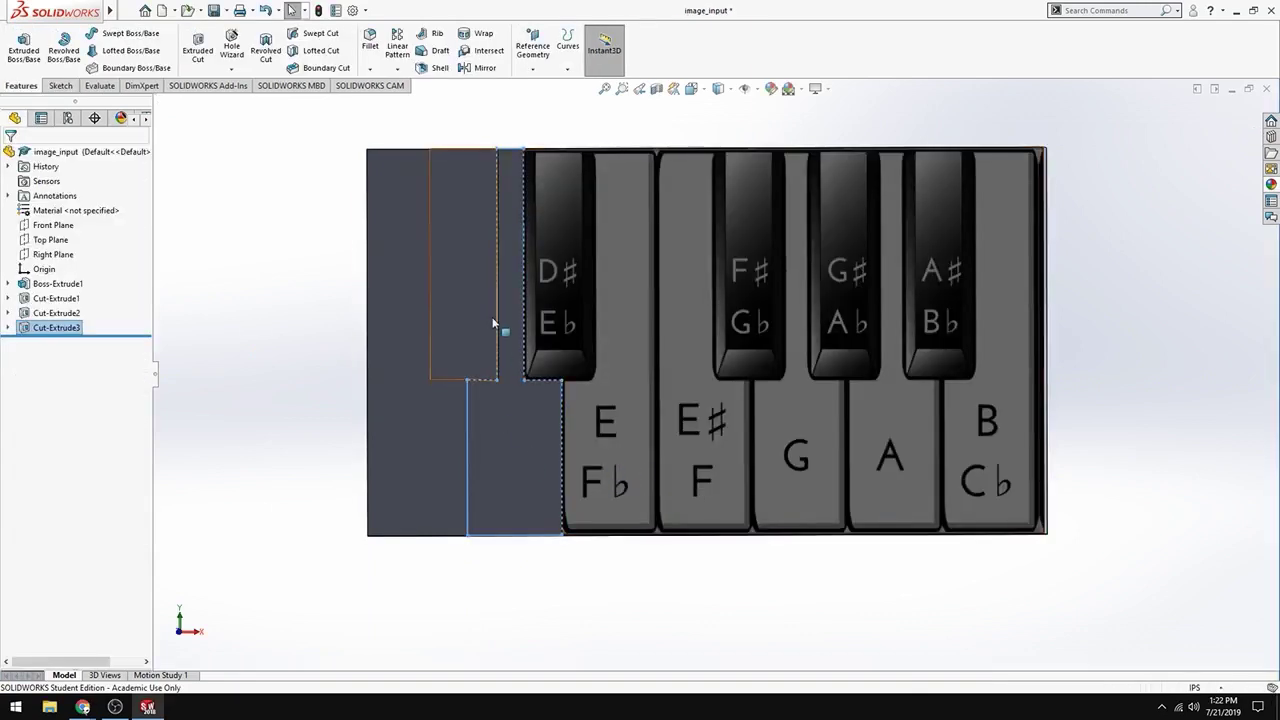
Step: Inspect the recessed C and D keys and the raised C♯ key from several angles
key("z")
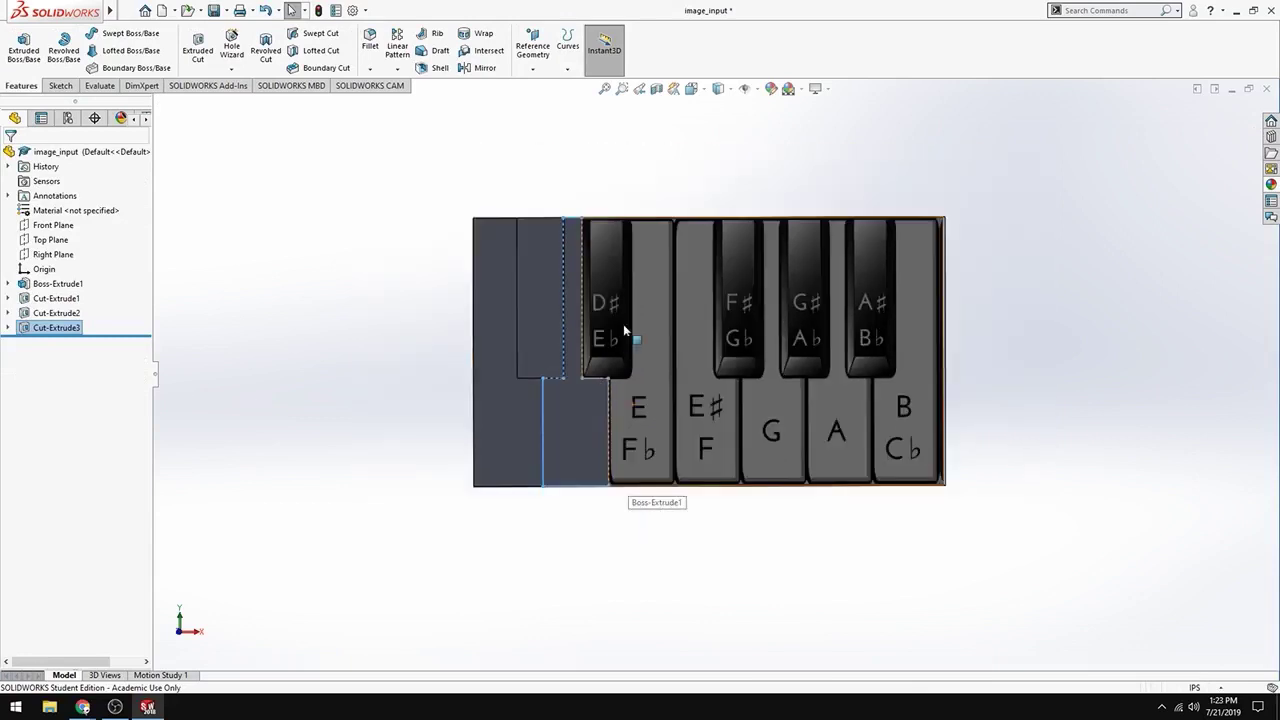
scroll(688, 318, "down", 2)
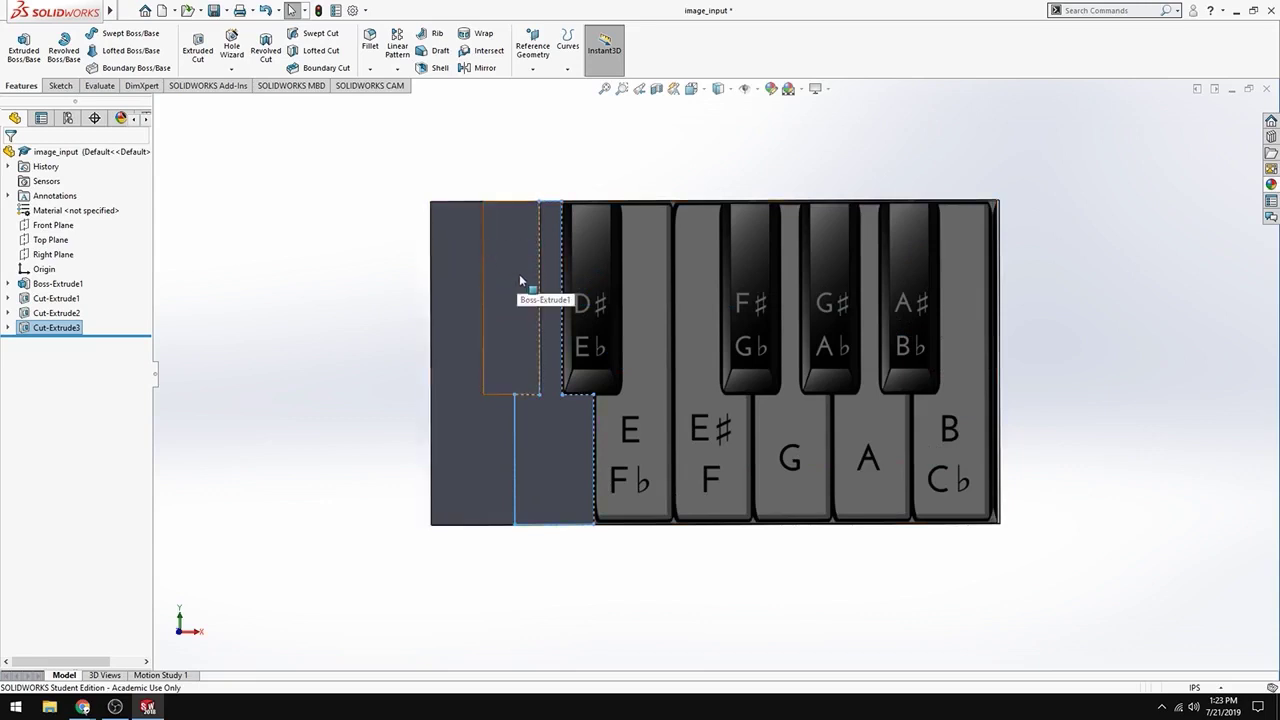
middle_click_drag(357, 463, 477, 447)
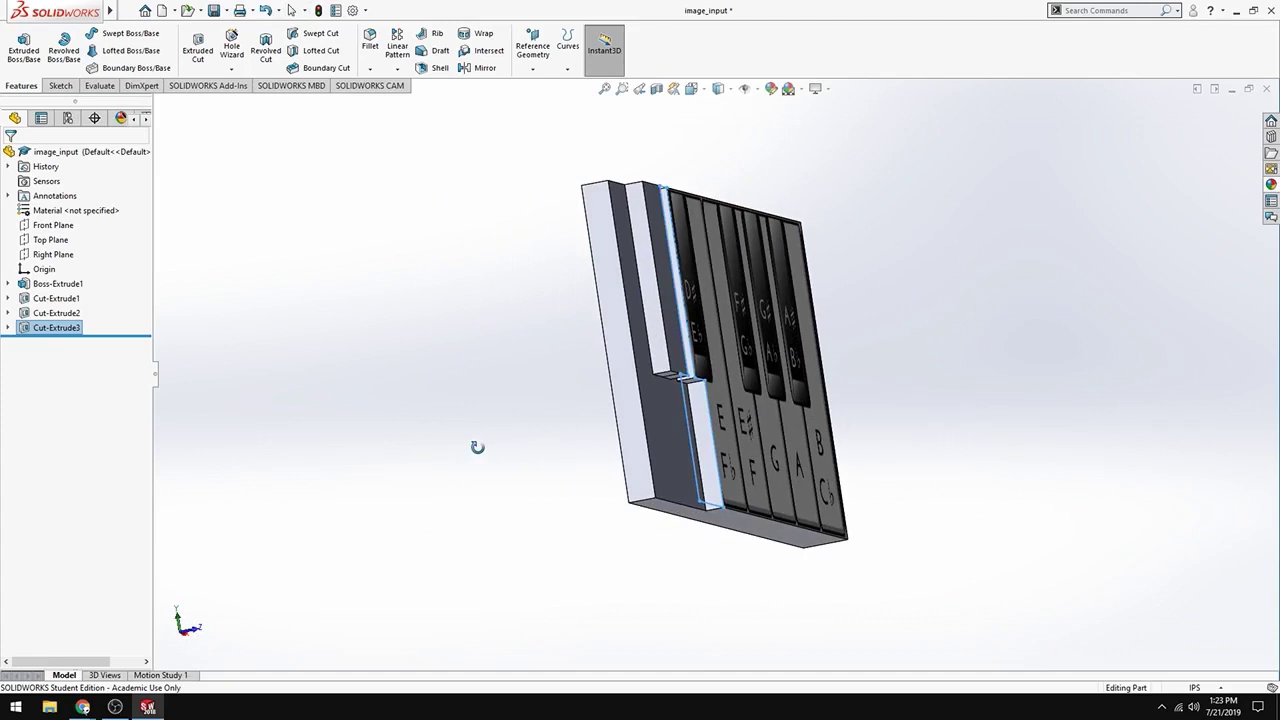
middle_click_drag(477, 447, 697, 328)
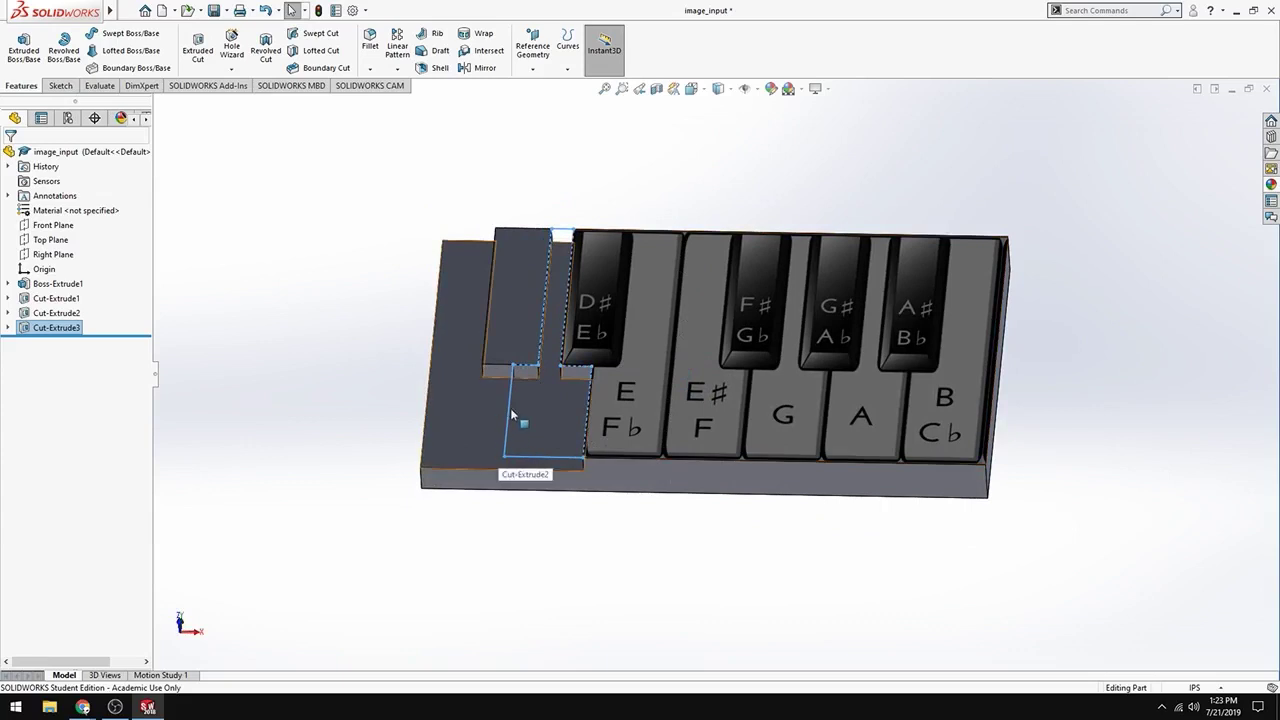
middle_click_drag(530, 425, 545, 514)
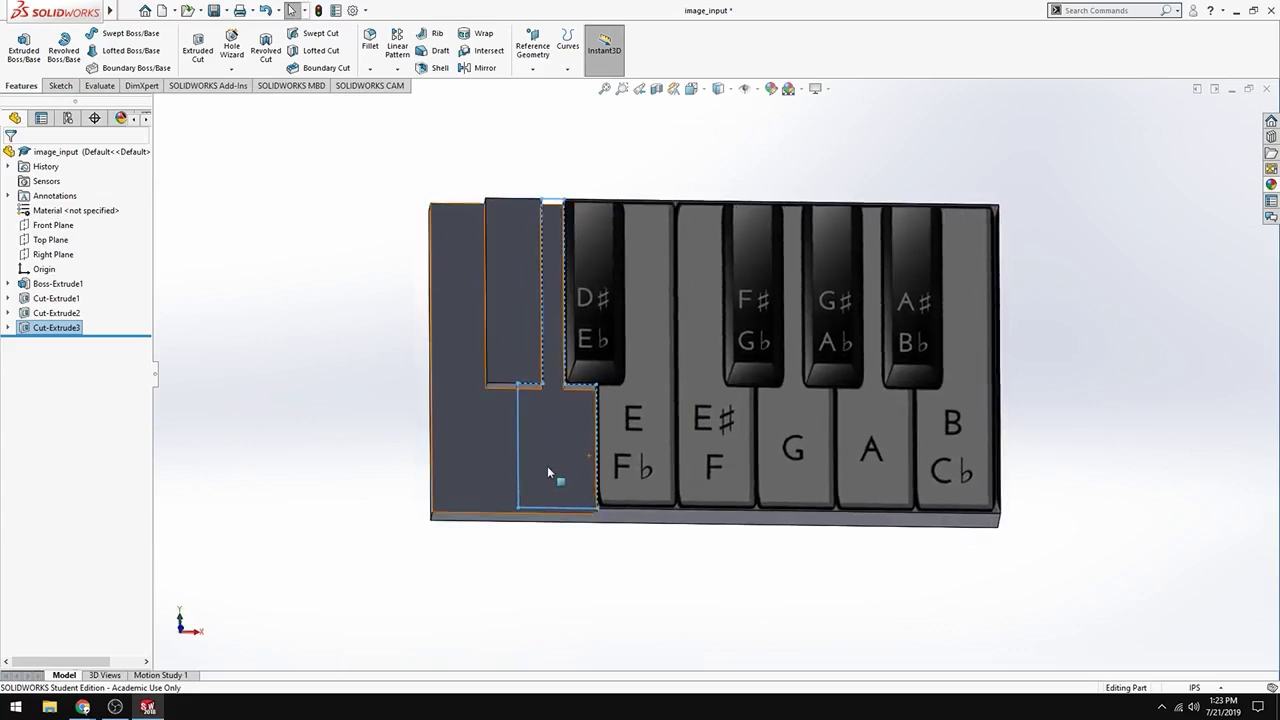
middle_click_drag(546, 453, 543, 471)
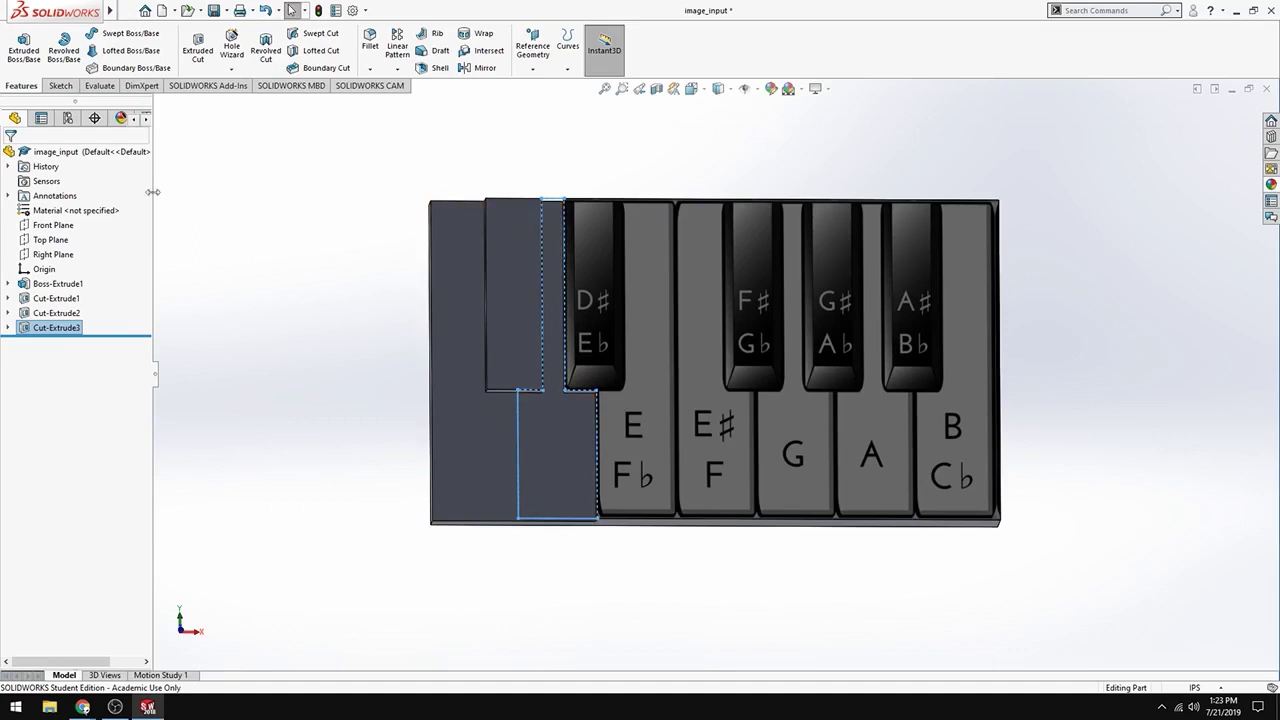
Step: Start an Extruded Cut sketch on the recessed face and draw a rectangle about 0.015 × 0.69 in between the C and D keys
mouse_move(8, 4)
left_click(198, 46)
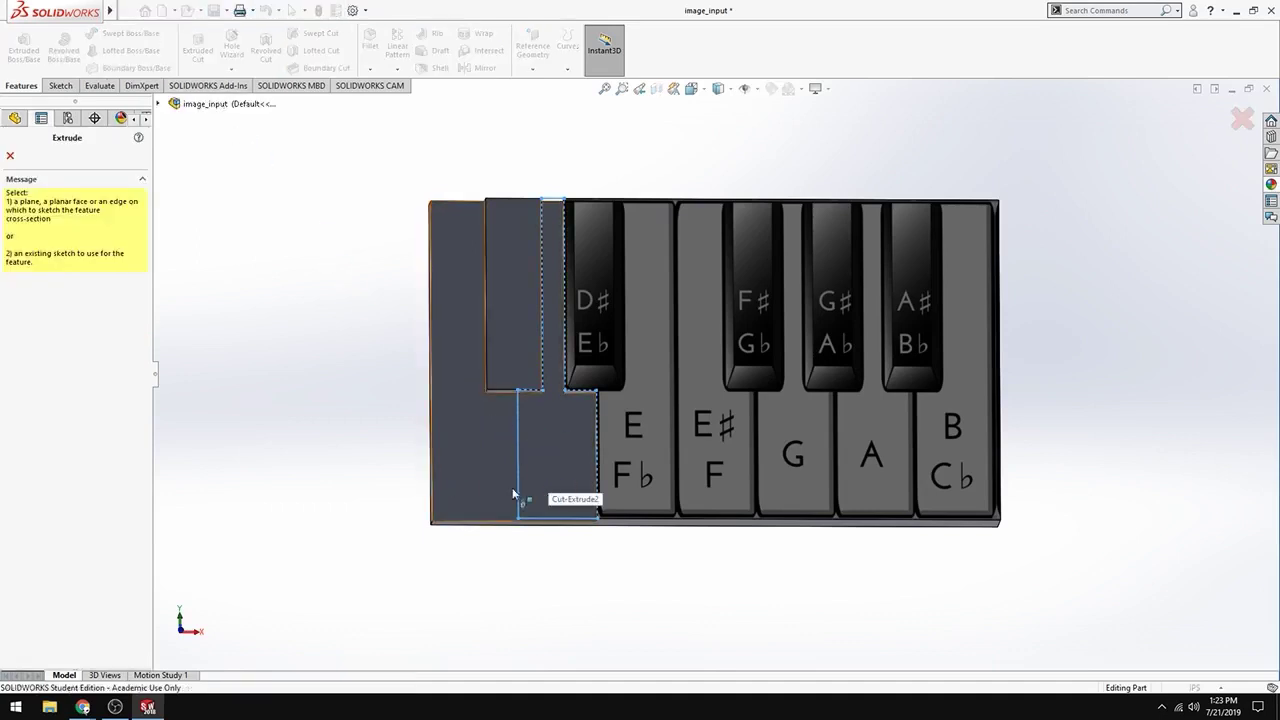
left_click(542, 477)
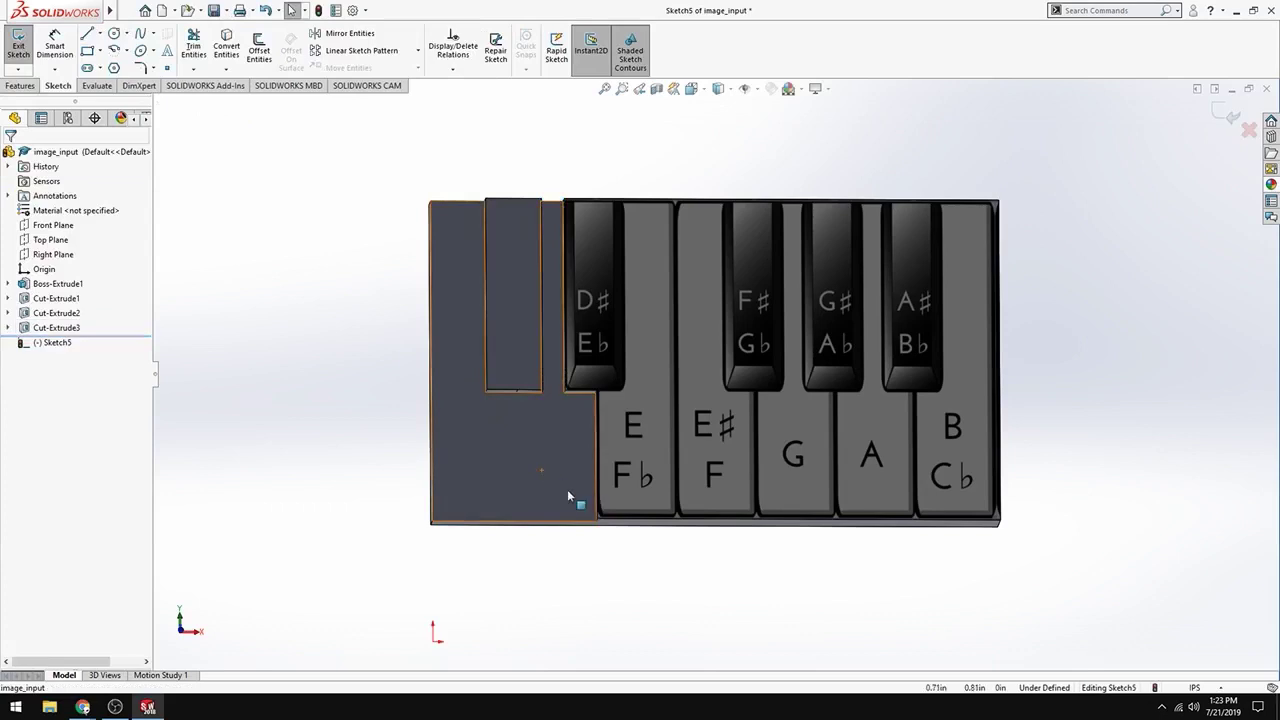
scroll(560, 475, "down", 3)
middle_click_drag(604, 444, 595, 345)
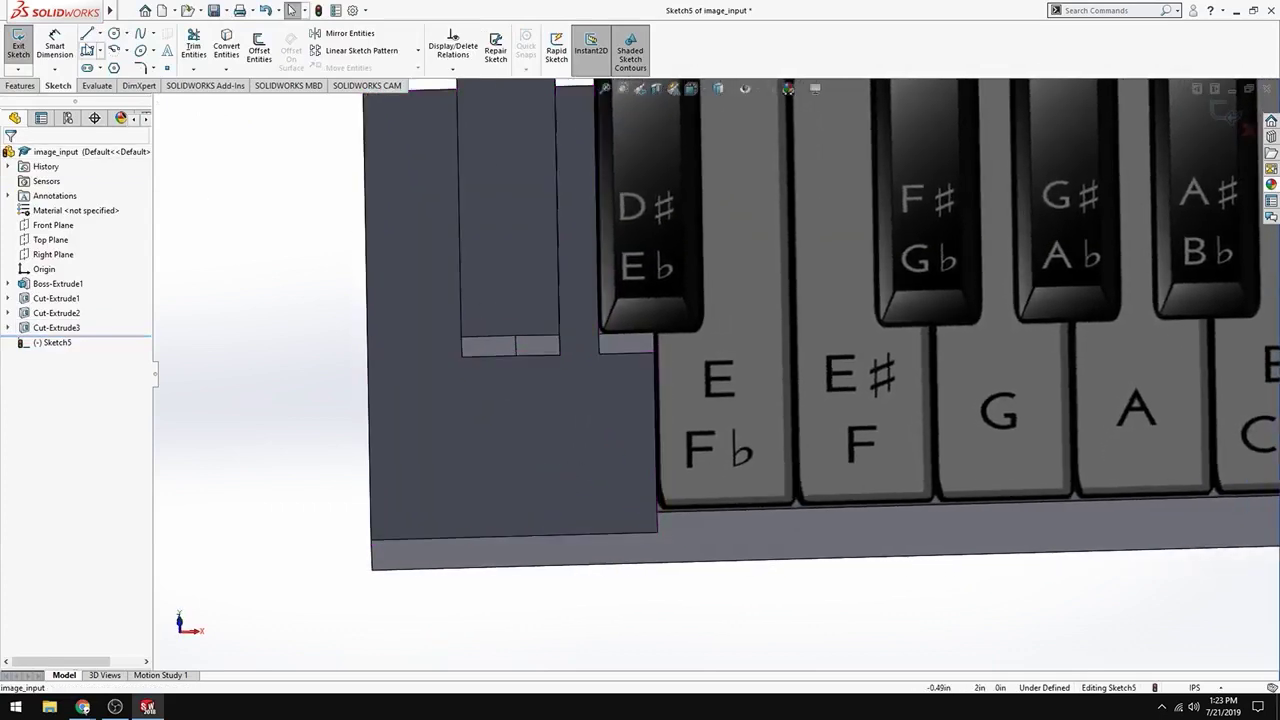
left_click(87, 52)
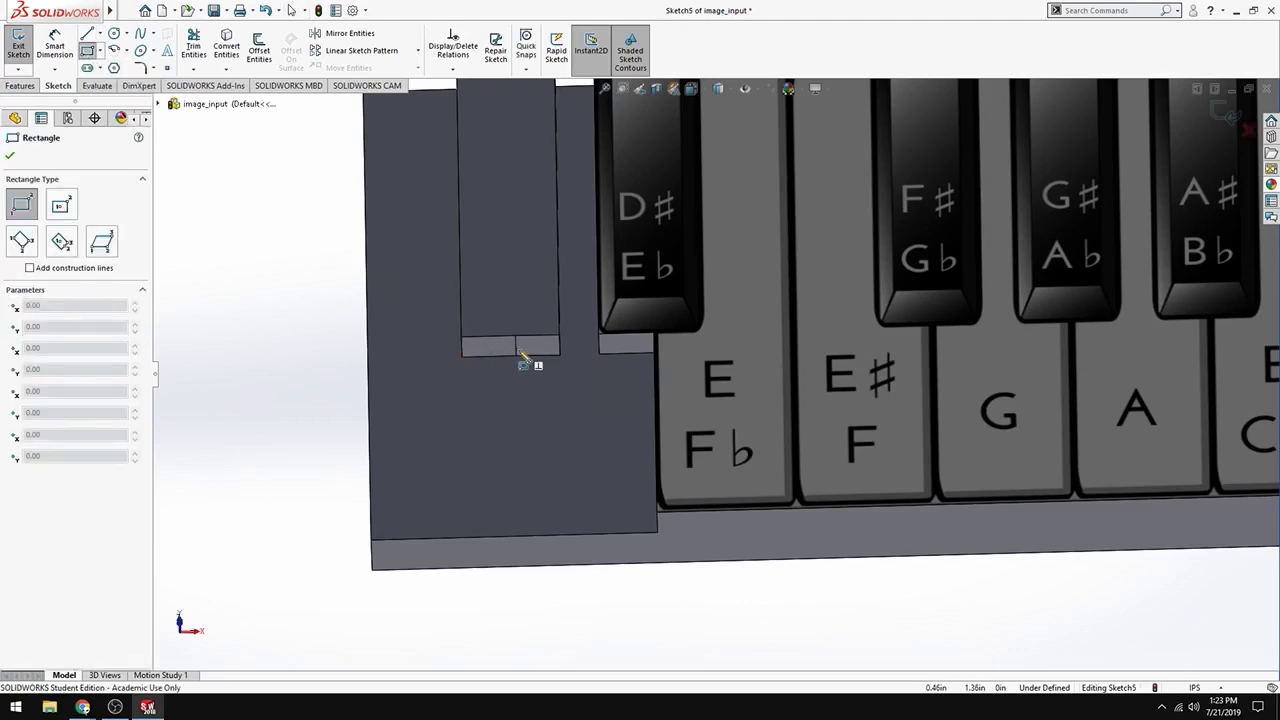
left_click(516, 355)
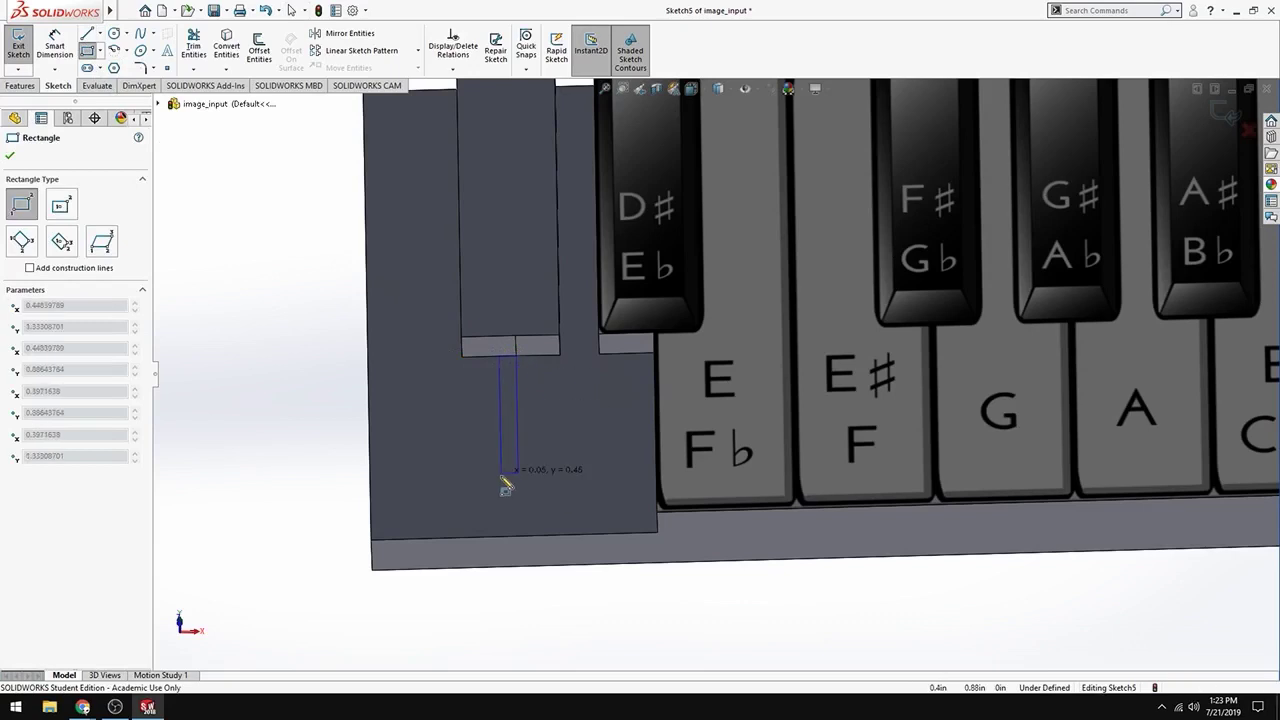
left_click(515, 539)
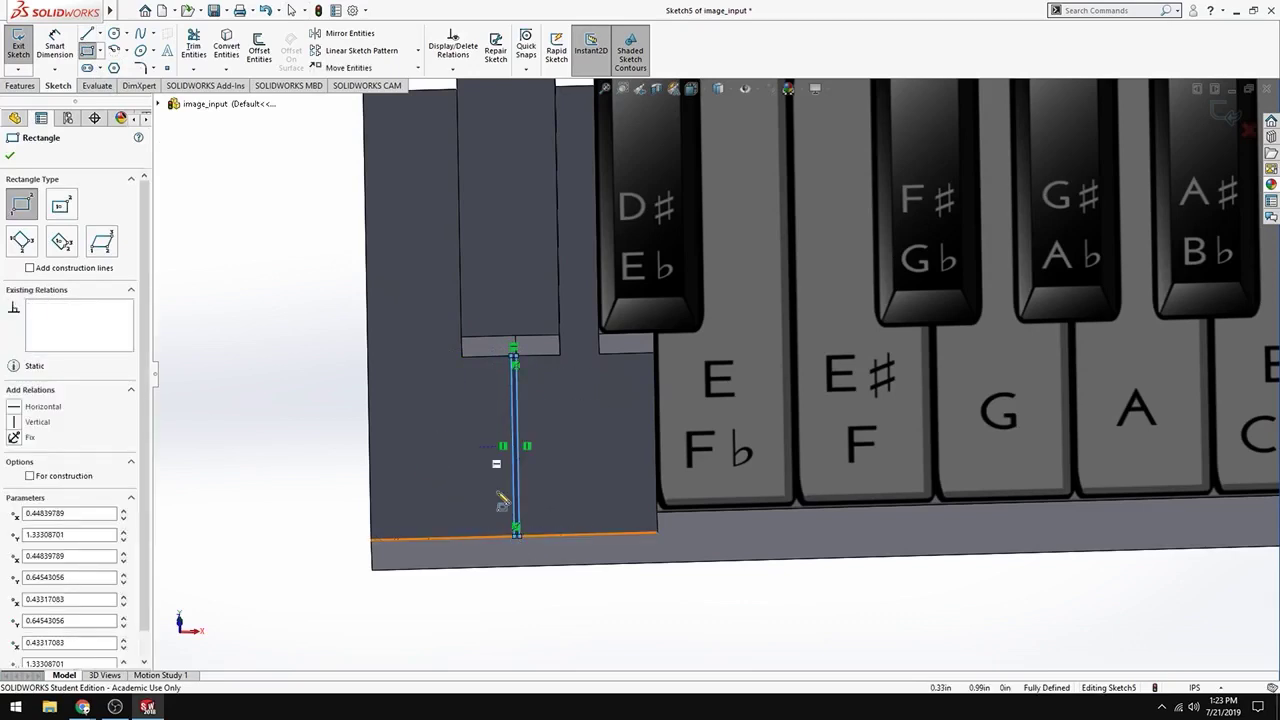
Step: Cut the thin rectangle between the C and D keys as a Blind cut 0.10 in deep
middle_click_drag(260, 440, 306, 417)
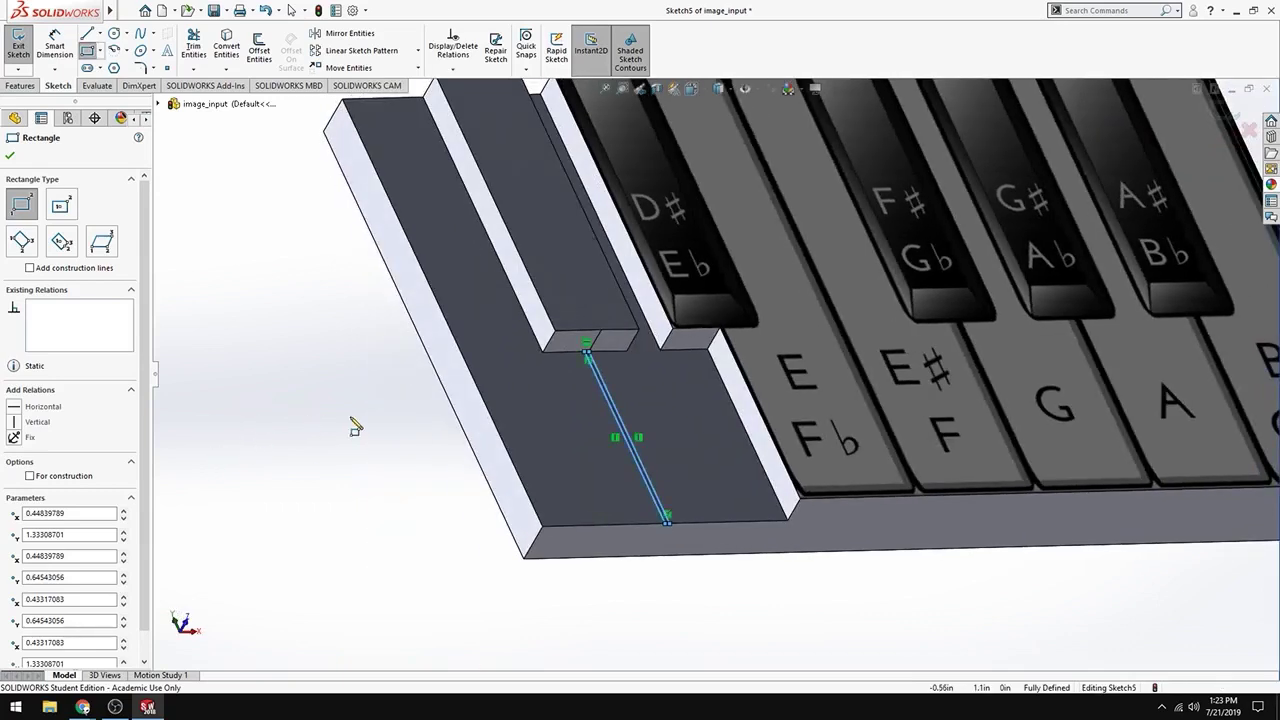
left_click(20, 85)
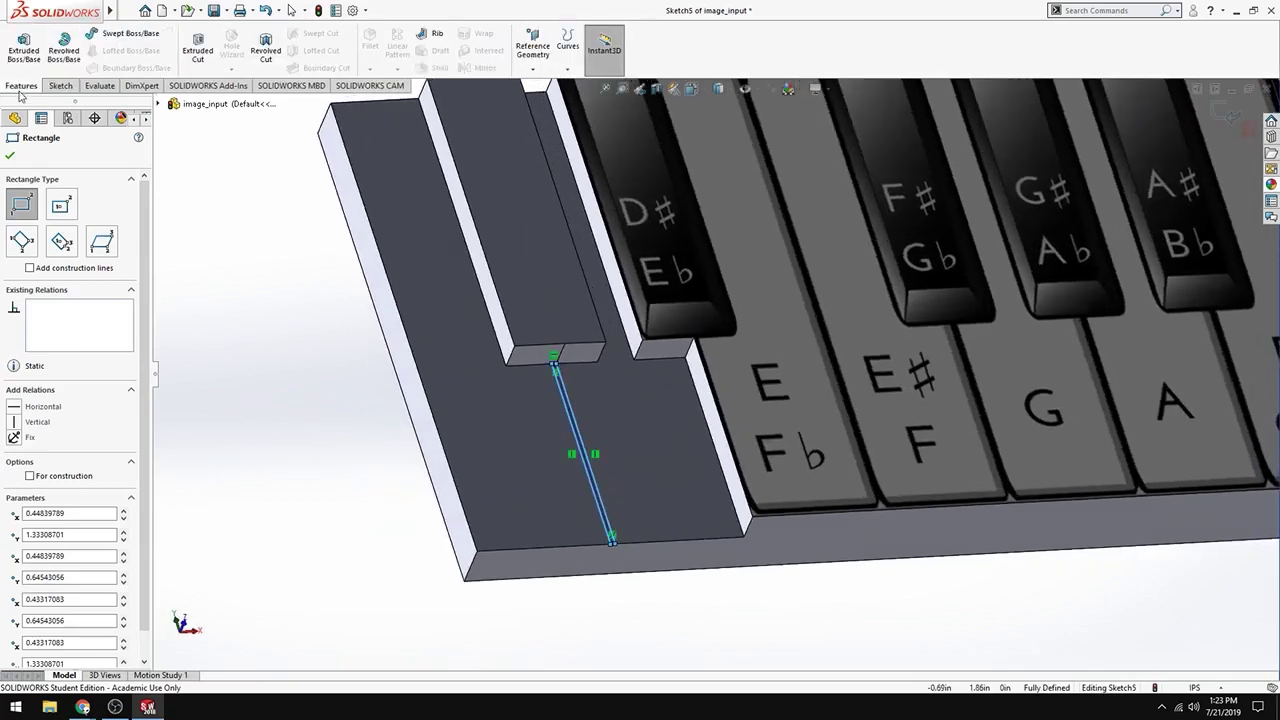
left_click(204, 65)
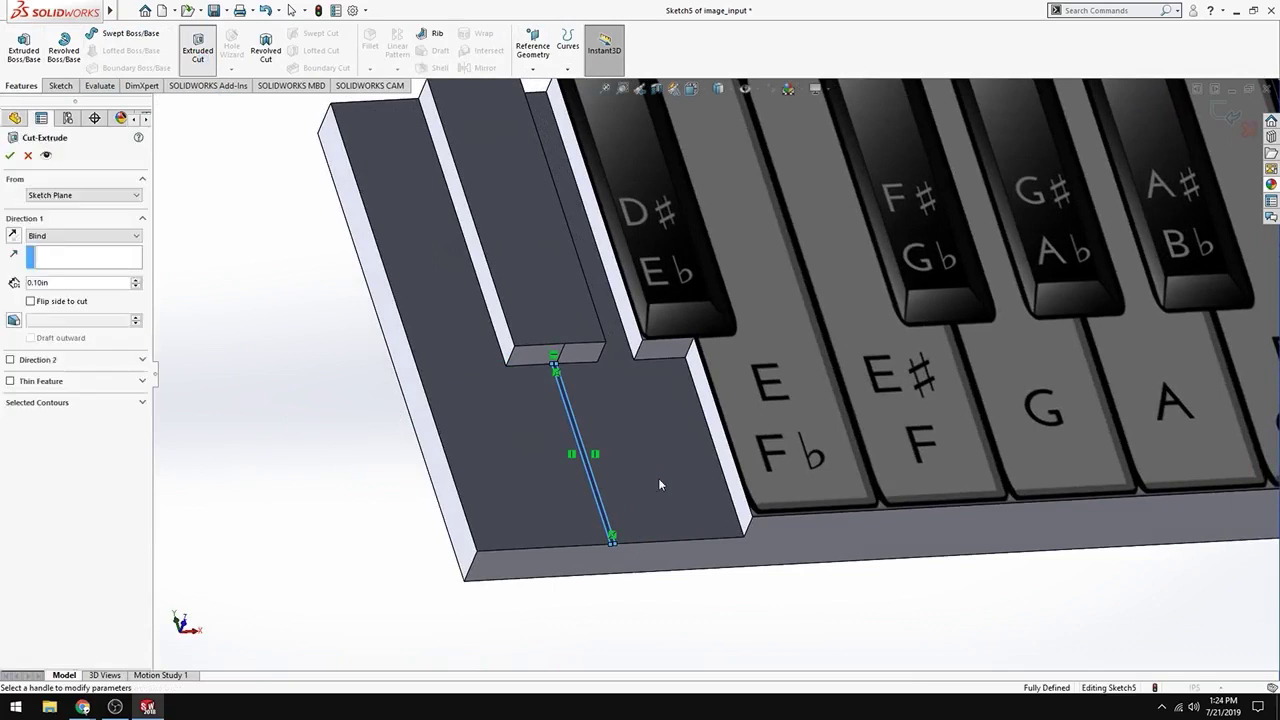
middle_click_drag(685, 570, 677, 496)
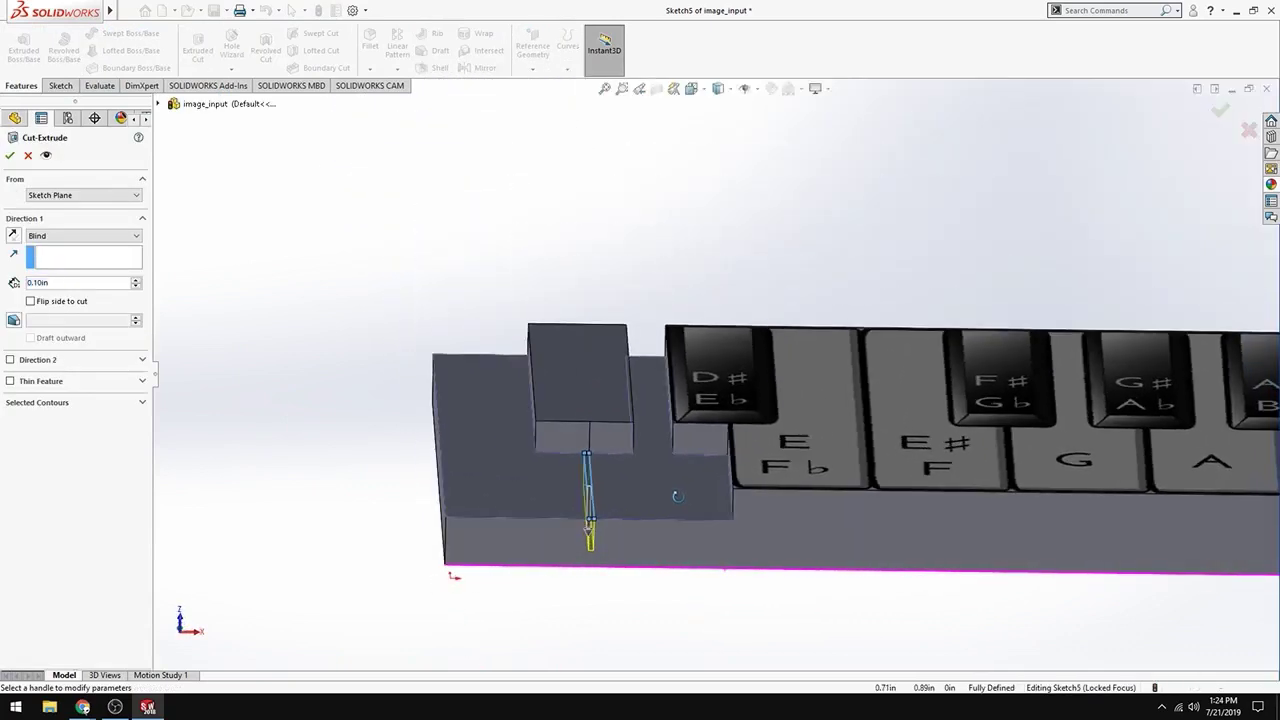
left_click(11, 157)
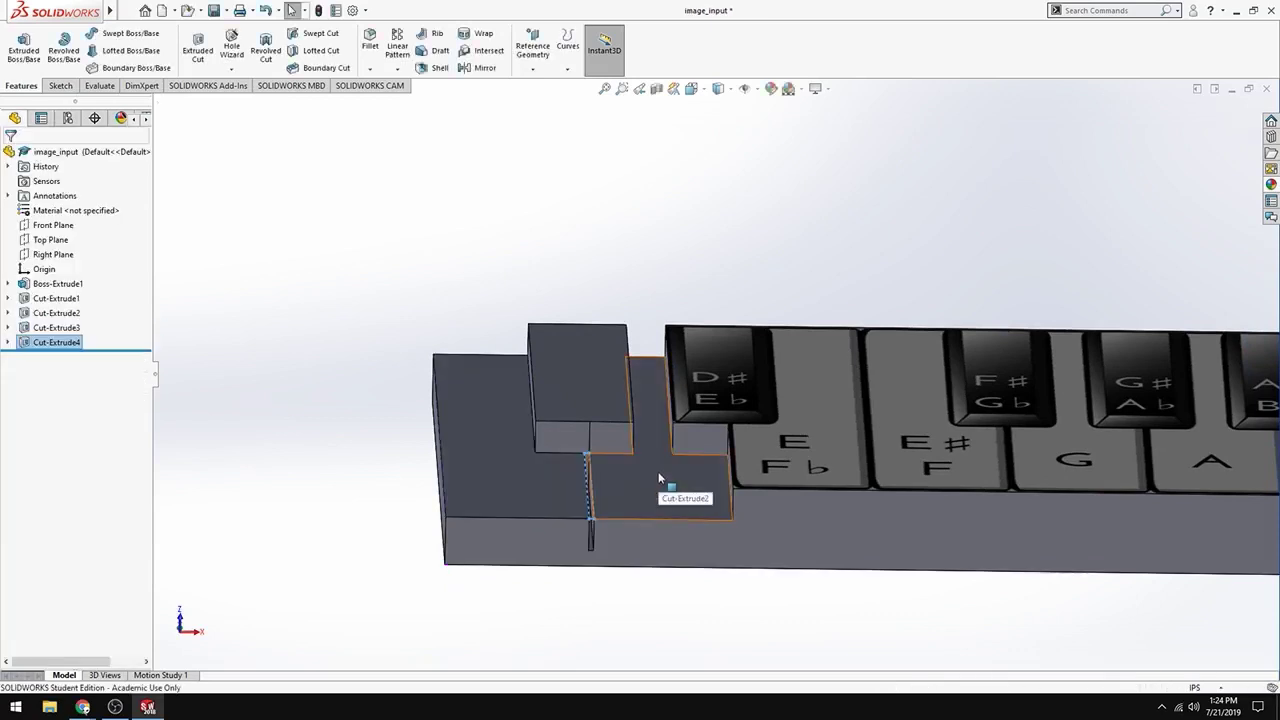
scroll(658, 471, "up", 3)
mouse_move(659, 541)
middle_mouse_down()
mouse_move(646, 537)
mouse_move(646, 490)
mouse_move(666, 491)
mouse_move(651, 509)
mouse_move(658, 549)
mouse_move(645, 553)
middle_mouse_up()
scroll(670, 510, "down", 3)
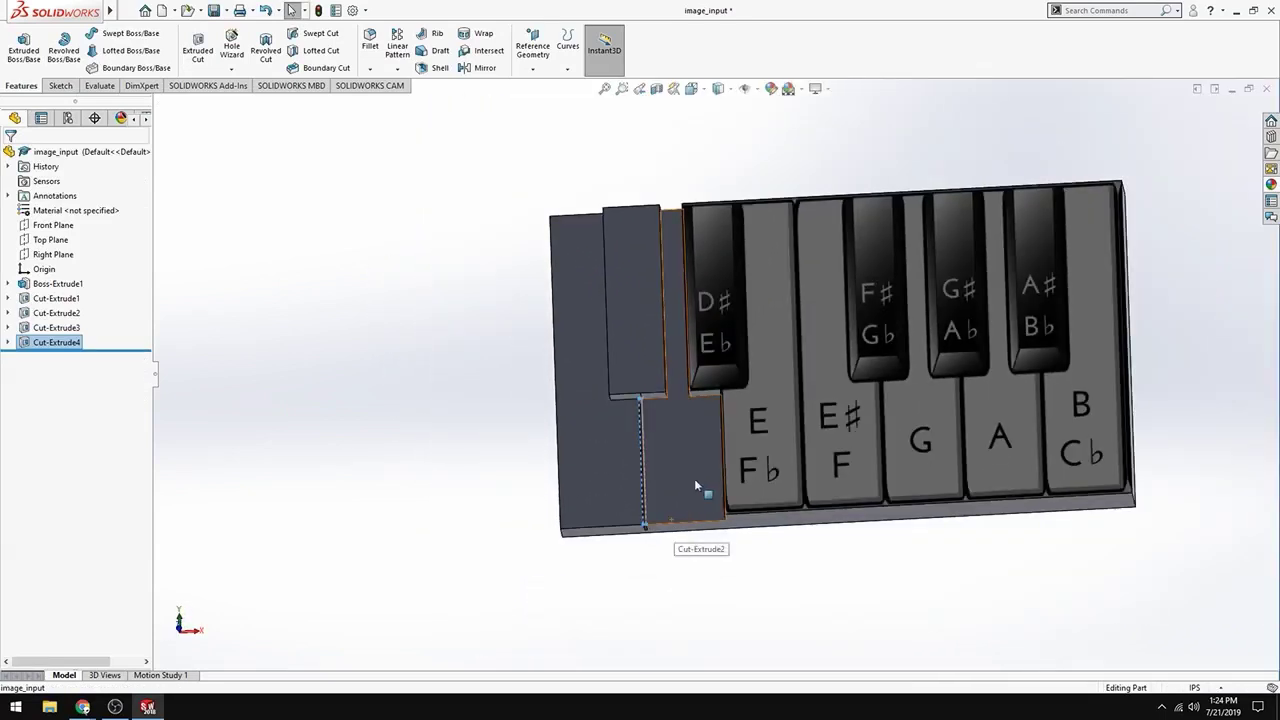
Step: Start an Extruded Cut sketch on the piano image face and trace the E key's lower side edge and about 0.41 in front edge
middle_click_drag(694, 469, 689, 476)
scroll(756, 420, "down", 2)
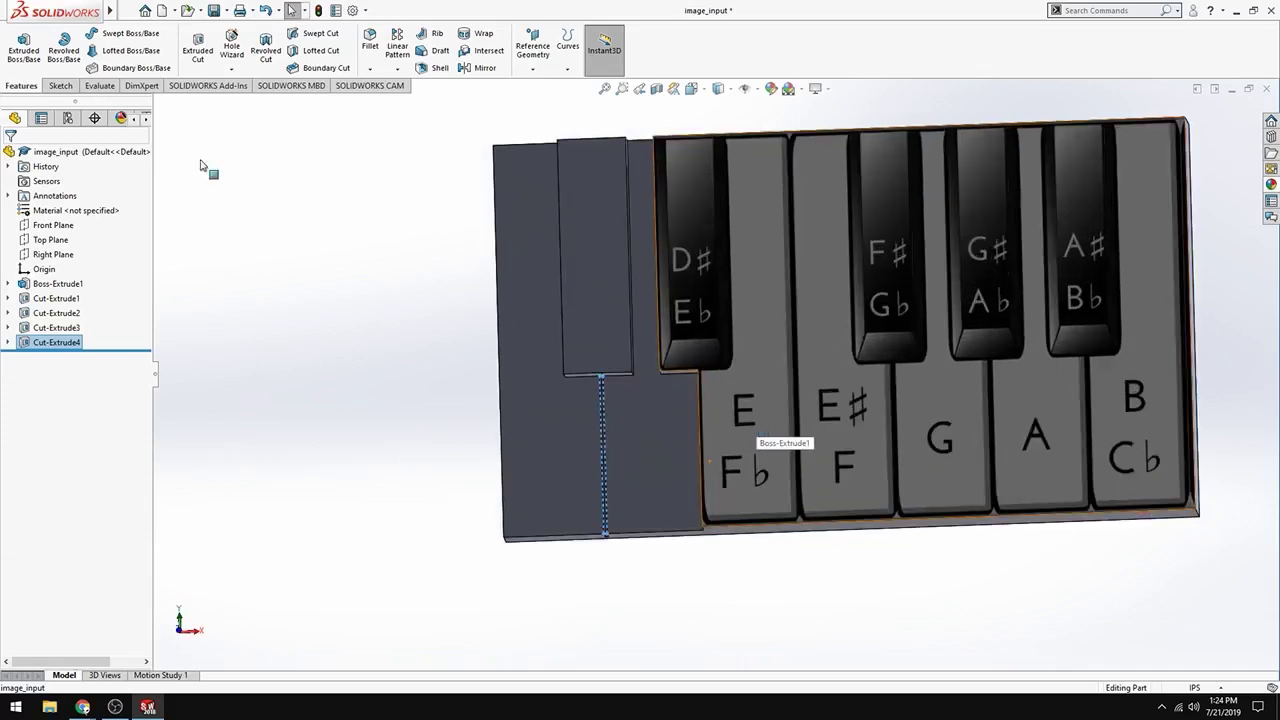
mouse_move(88, 18)
left_click(197, 45)
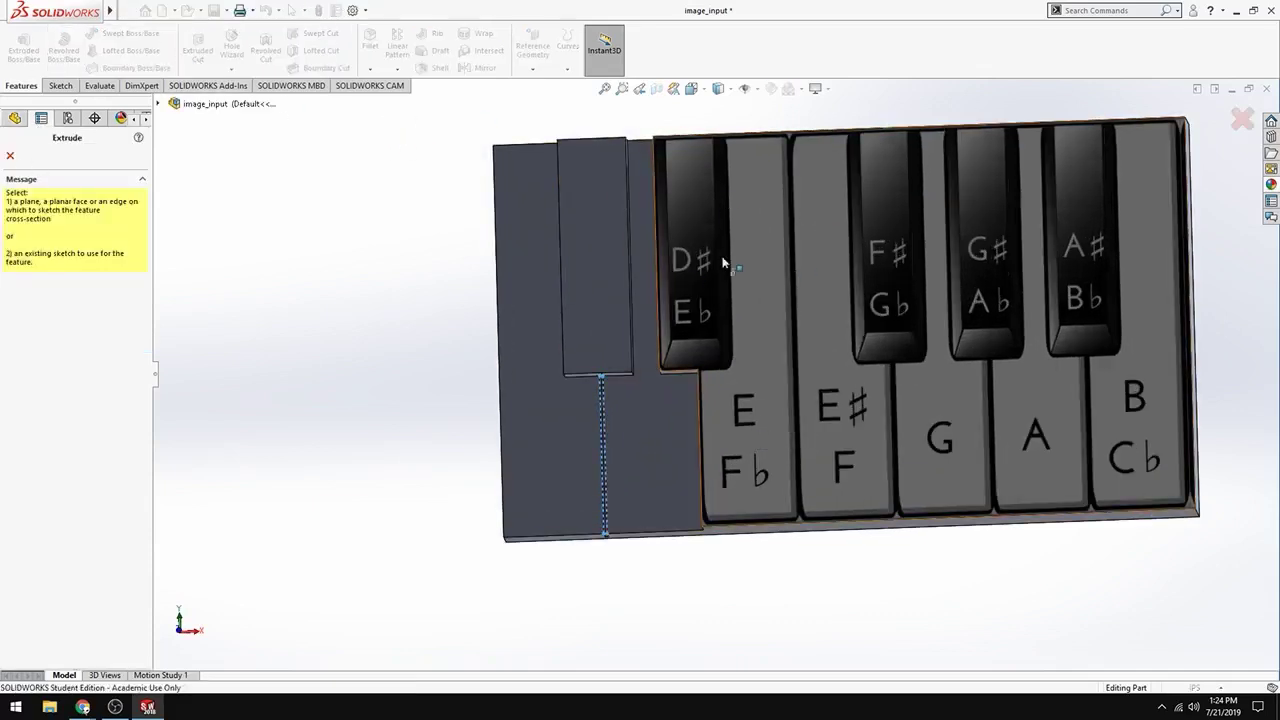
left_click(957, 360)
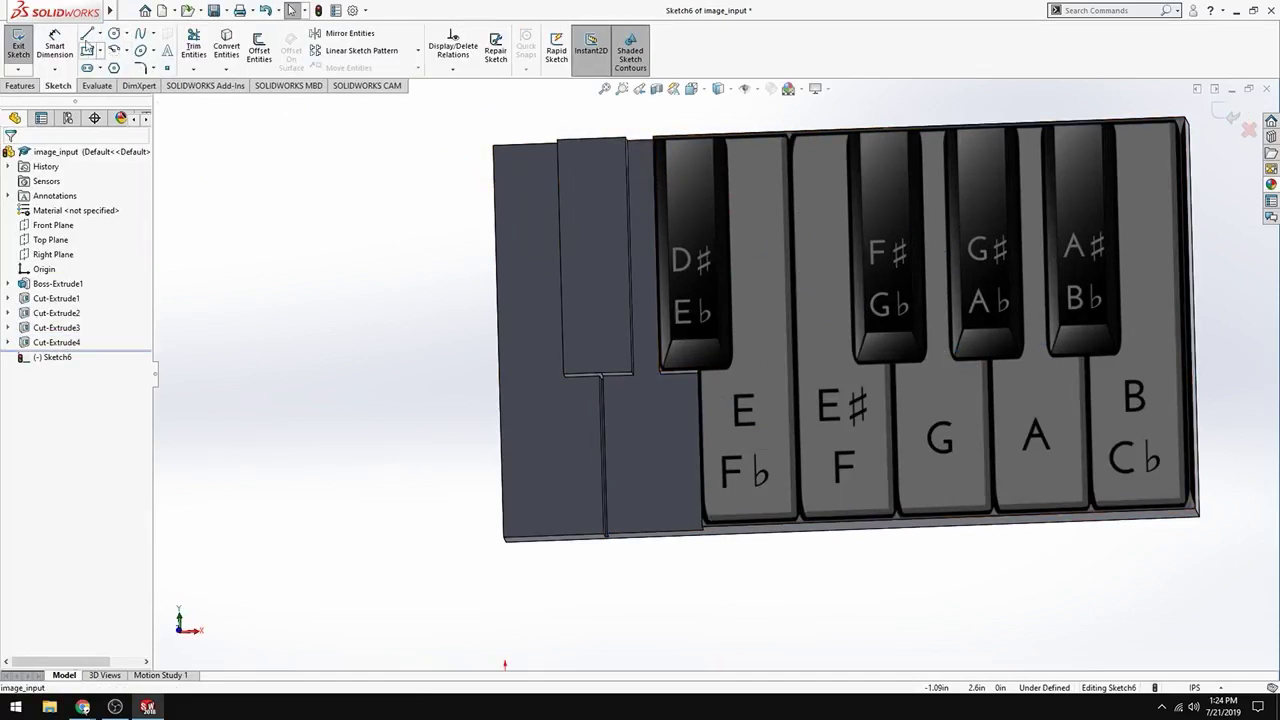
left_click(88, 33)
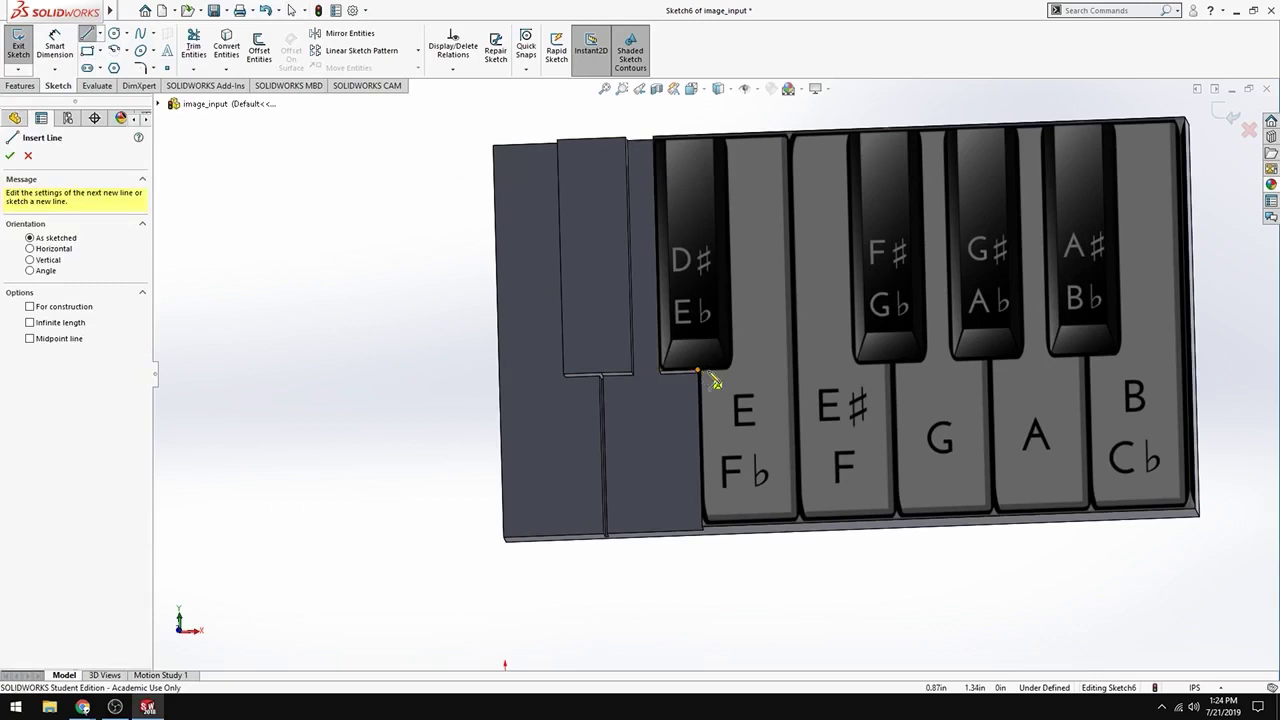
scroll(718, 385, "down", 3)
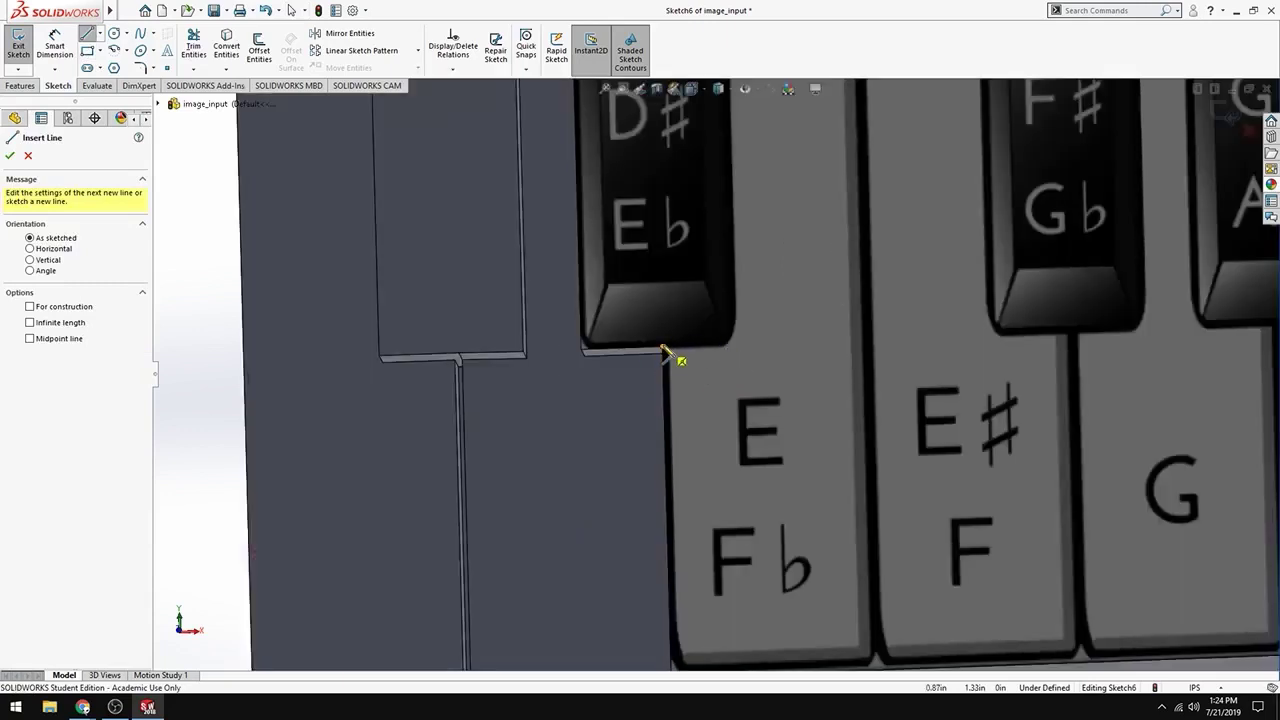
left_click(664, 349)
scroll(697, 563, "up", 4)
scroll(690, 440, "down", 3)
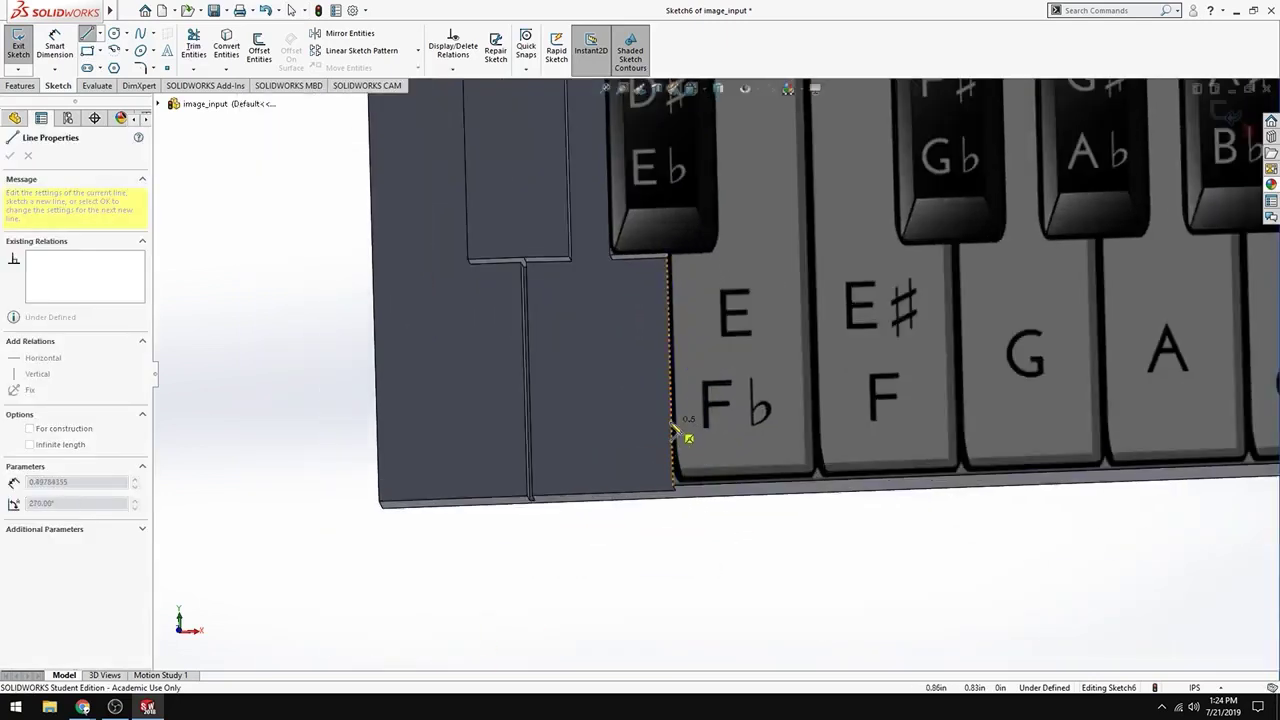
left_click(675, 489)
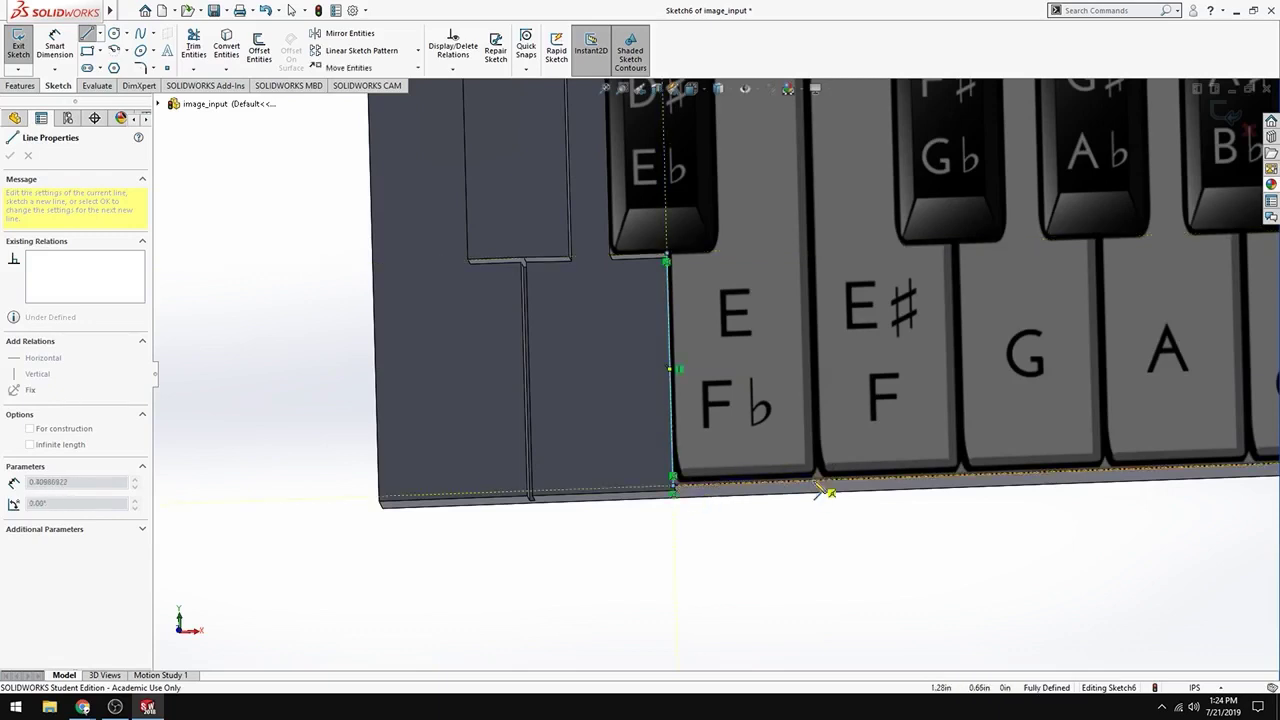
left_click(818, 486)
Step: Close the E key outline with lines along the F key boundary, the back edge, and the side and front of the D♯ key
scroll(800, 194, "up", 4)
scroll(730, 198, "down", 3)
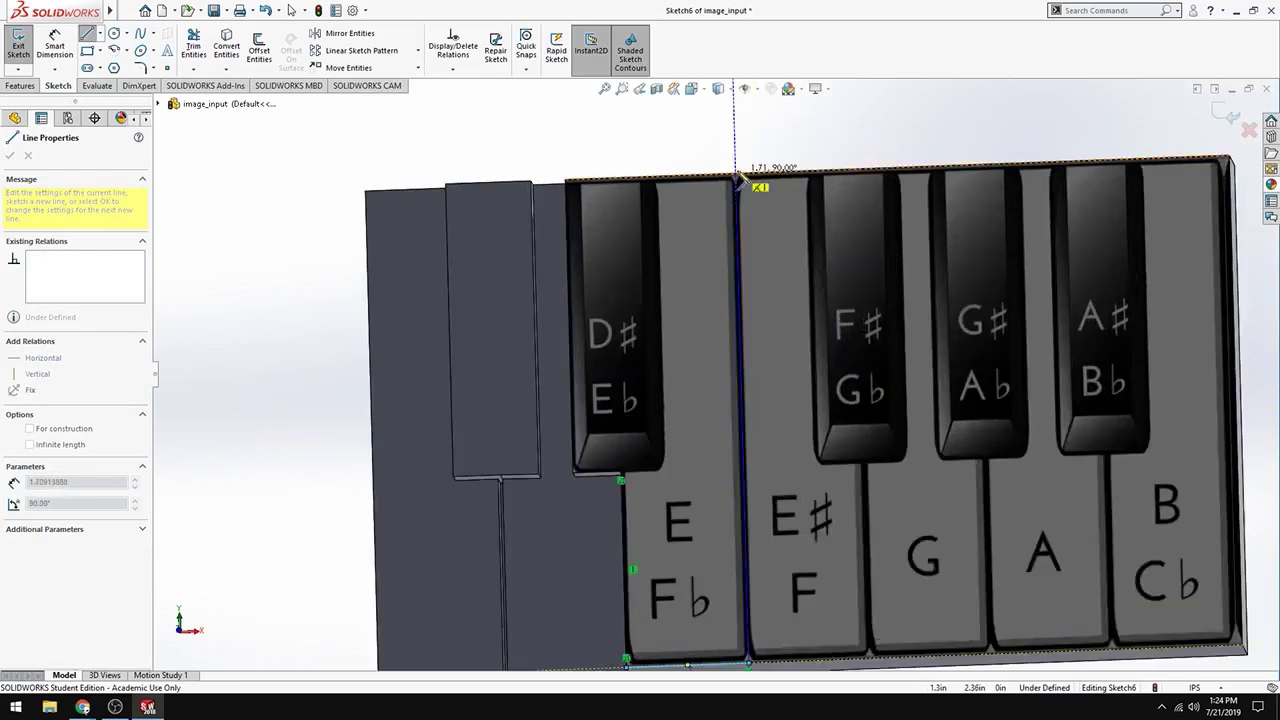
left_click(736, 179)
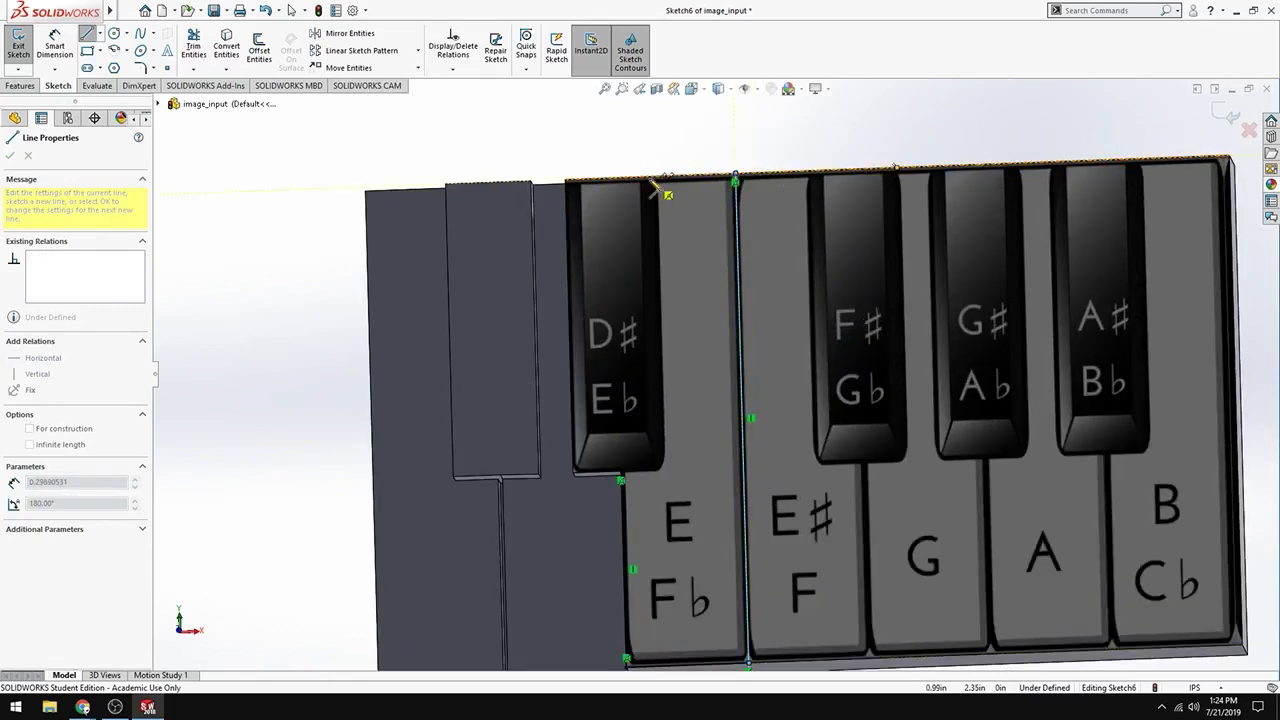
left_click(649, 184)
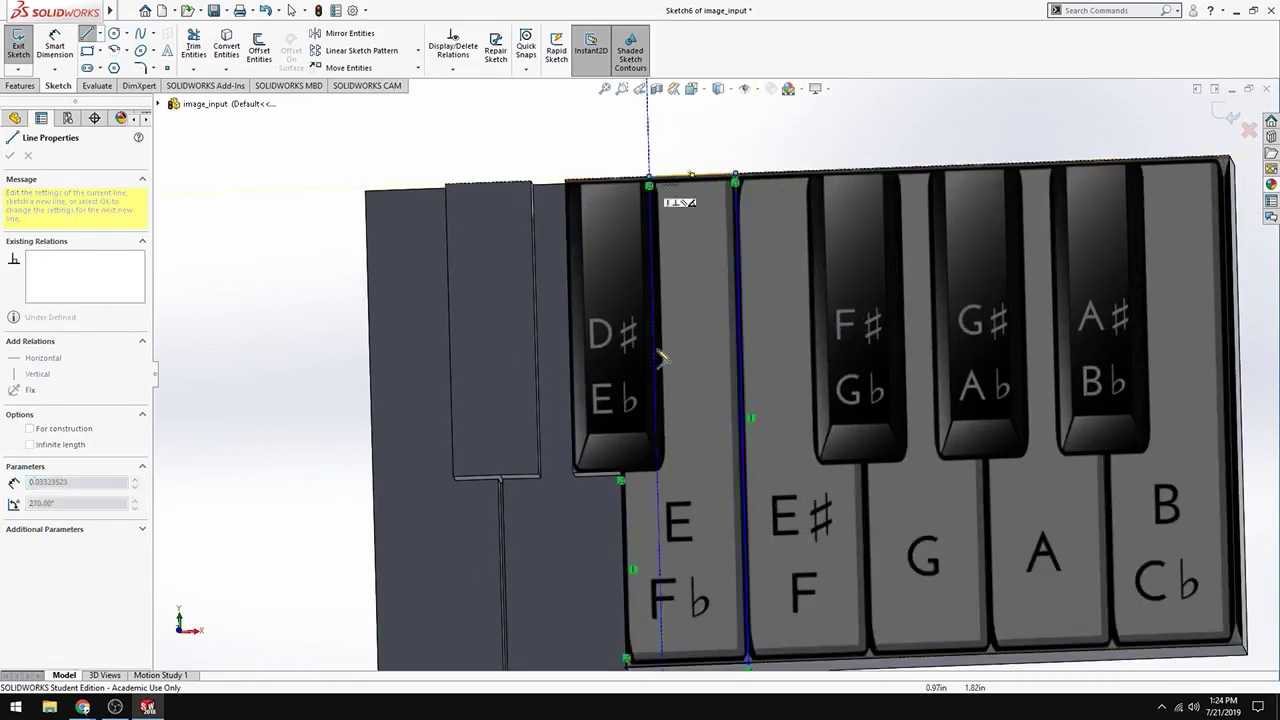
left_click(658, 471)
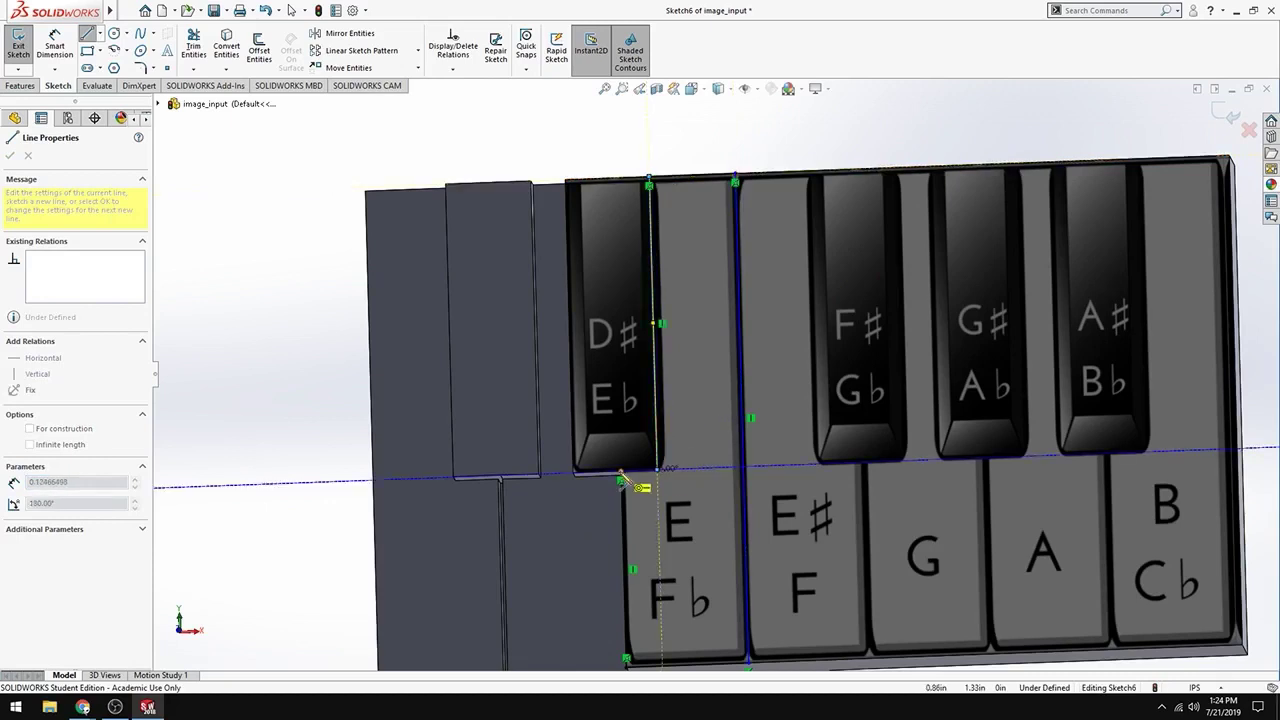
left_click(620, 478)
key("f")
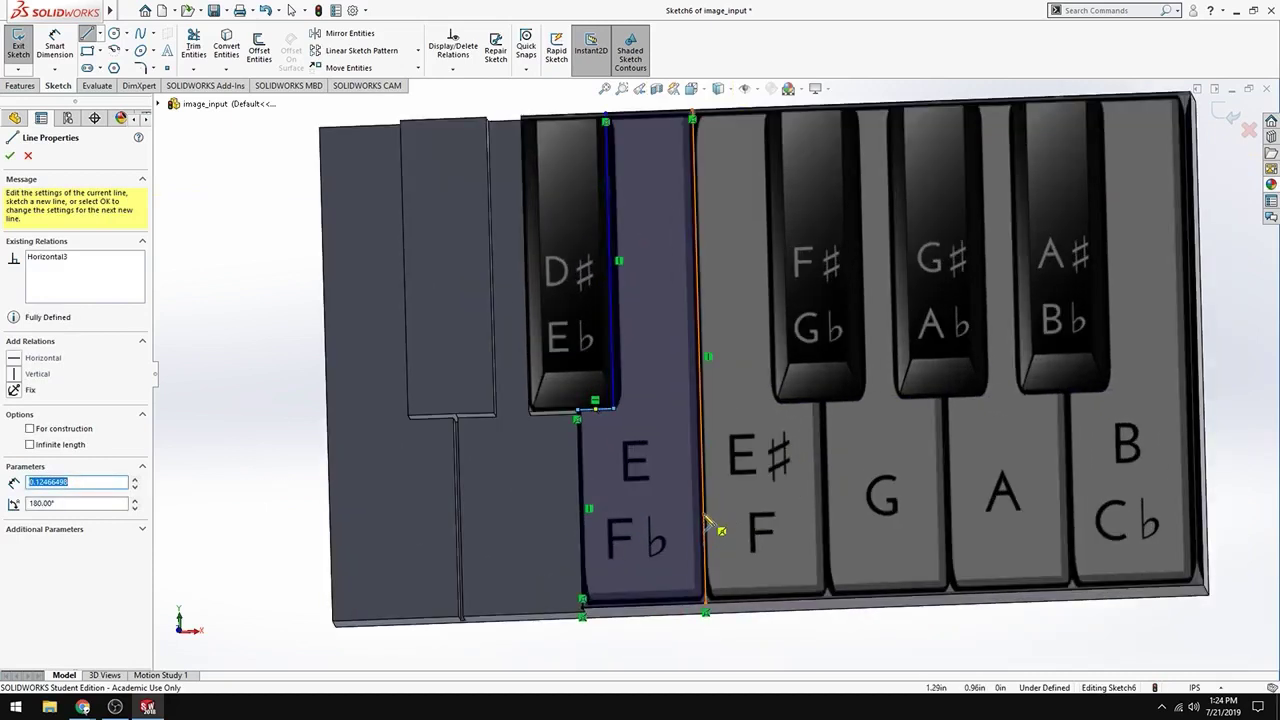
key("Escape")
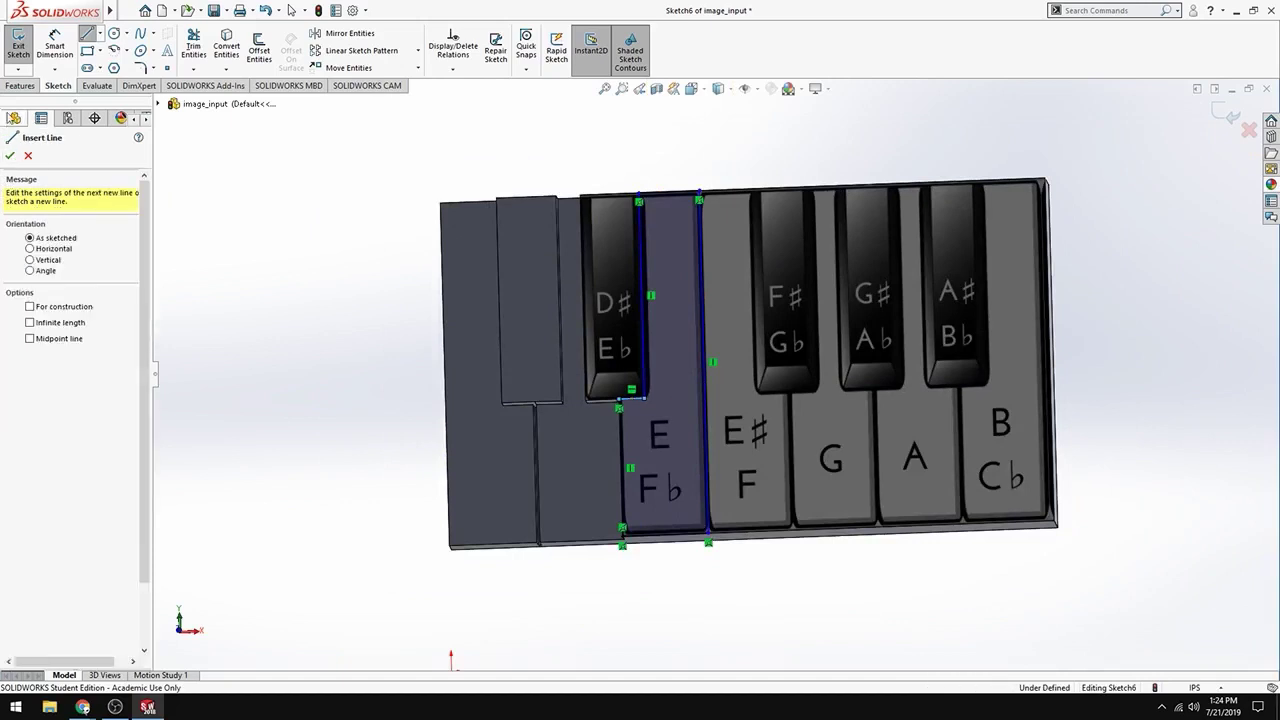
Step: Finish the sketch and cut the E key outline as a Blind cut 0.10 in deep
left_click(9, 157)
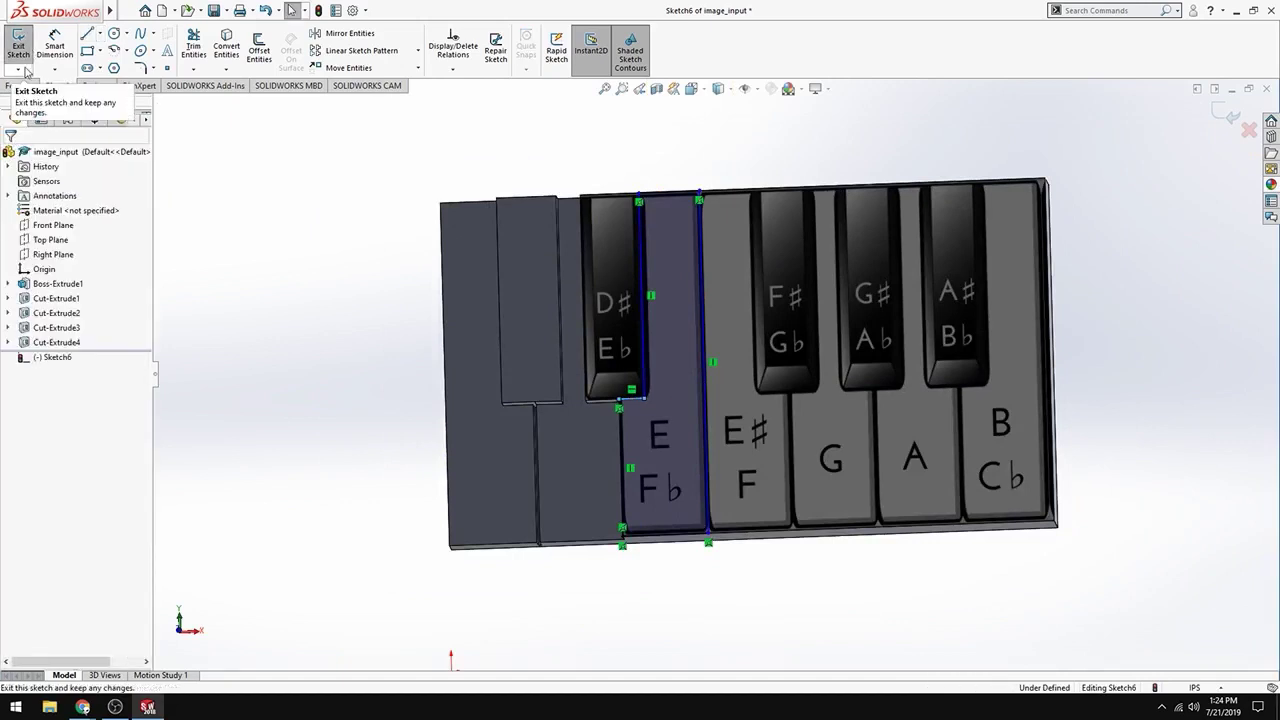
right_click_drag(737, 340, 668, 342)
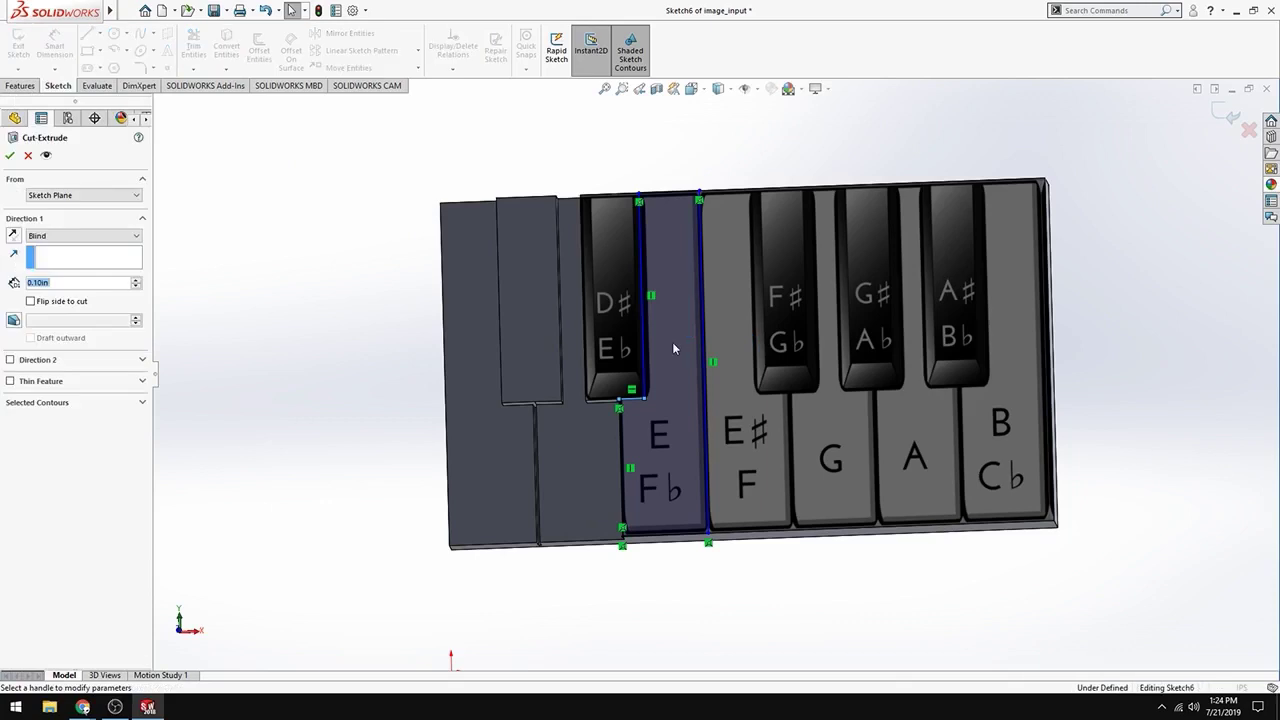
left_click(11, 157)
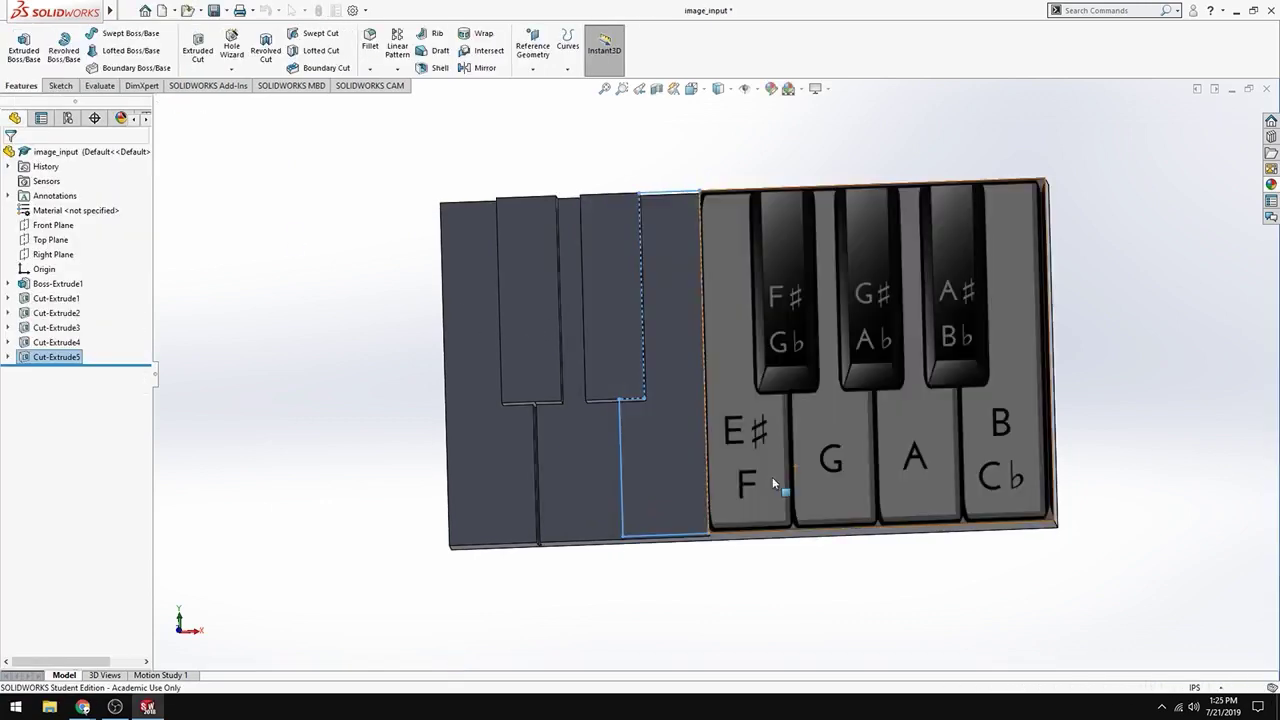
Step: Start an Extruded Cut sketch on the recessed face and draw a rectangle about 0.013 × 0.69 in between the D and E keys
middle_click_drag(692, 482, 677, 389)
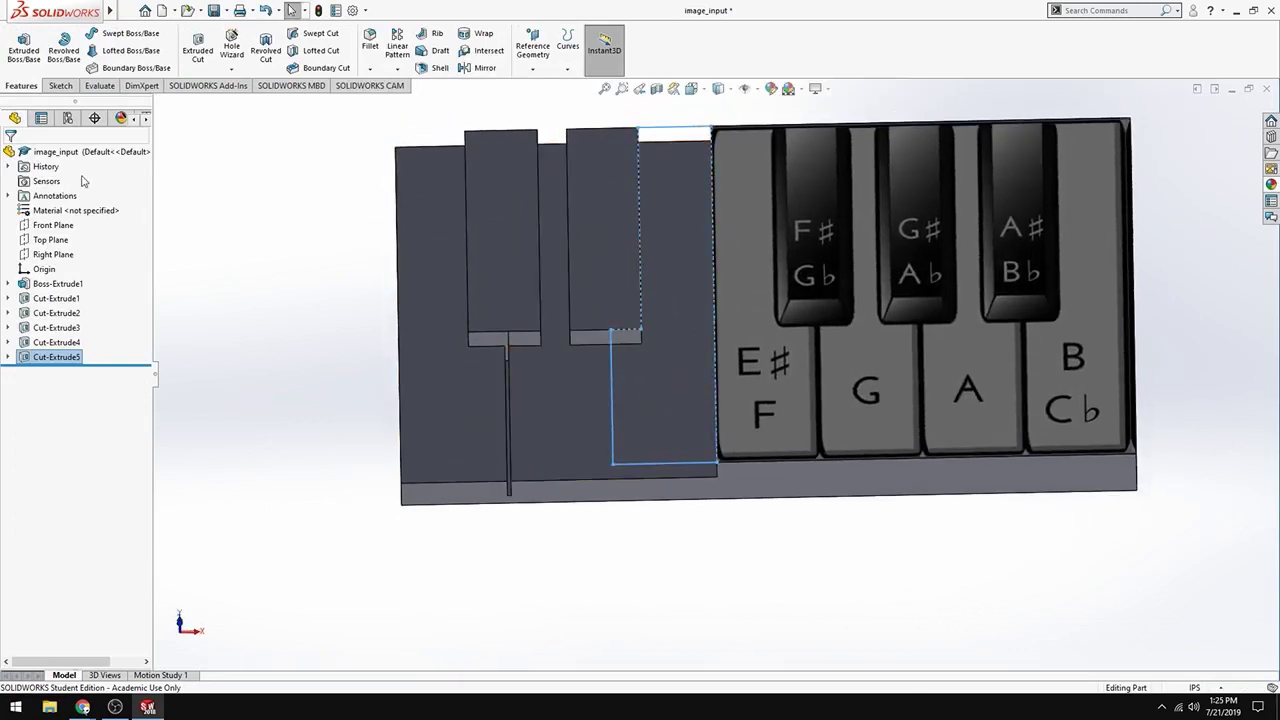
left_click(198, 50)
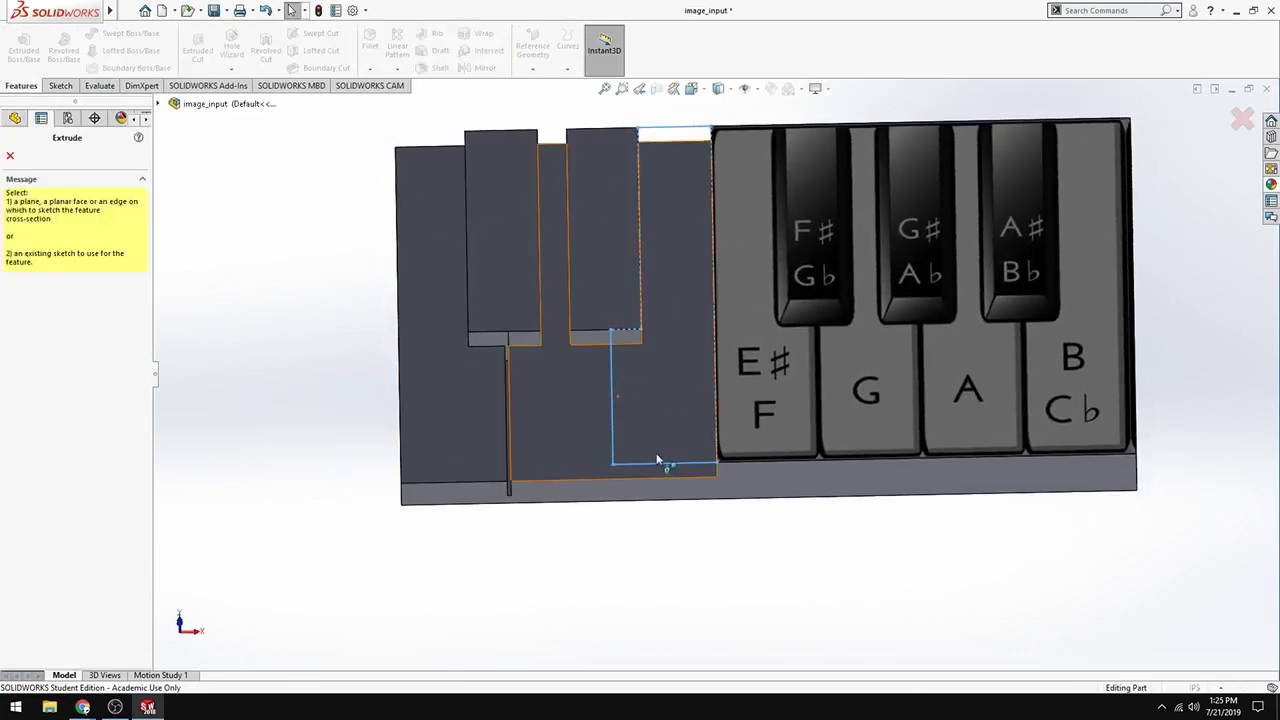
left_click(600, 439)
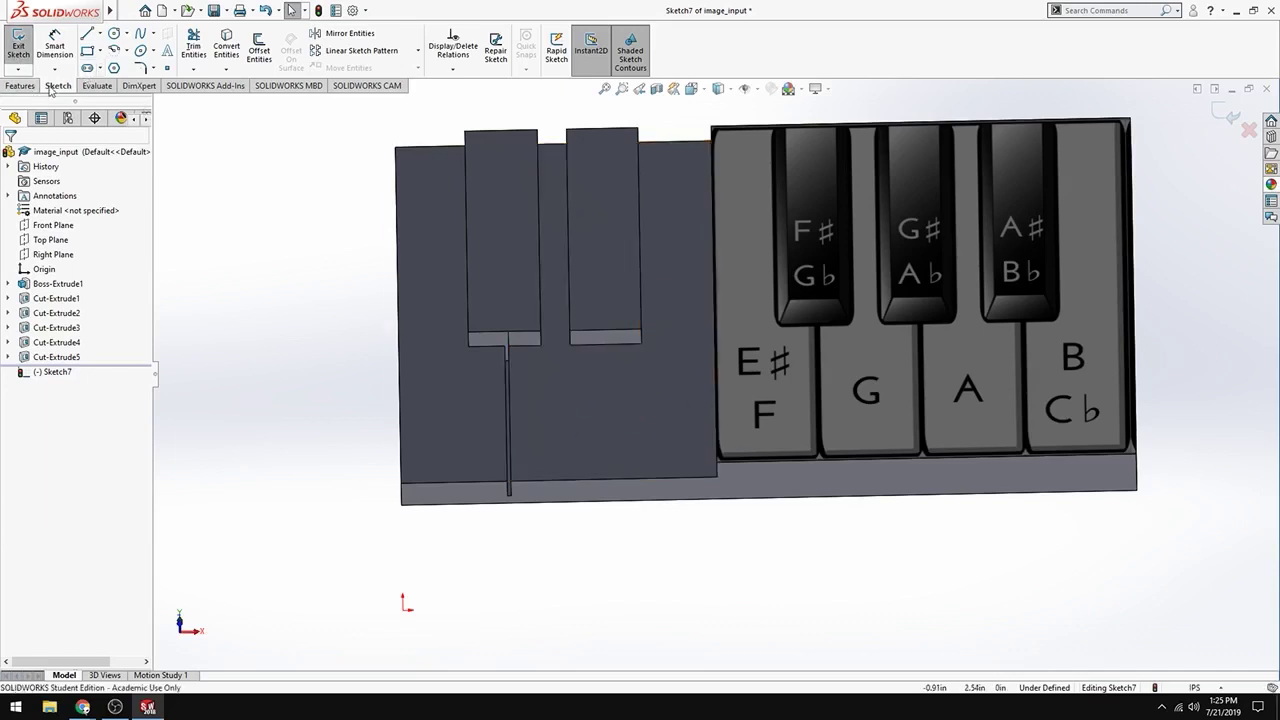
left_click(88, 52)
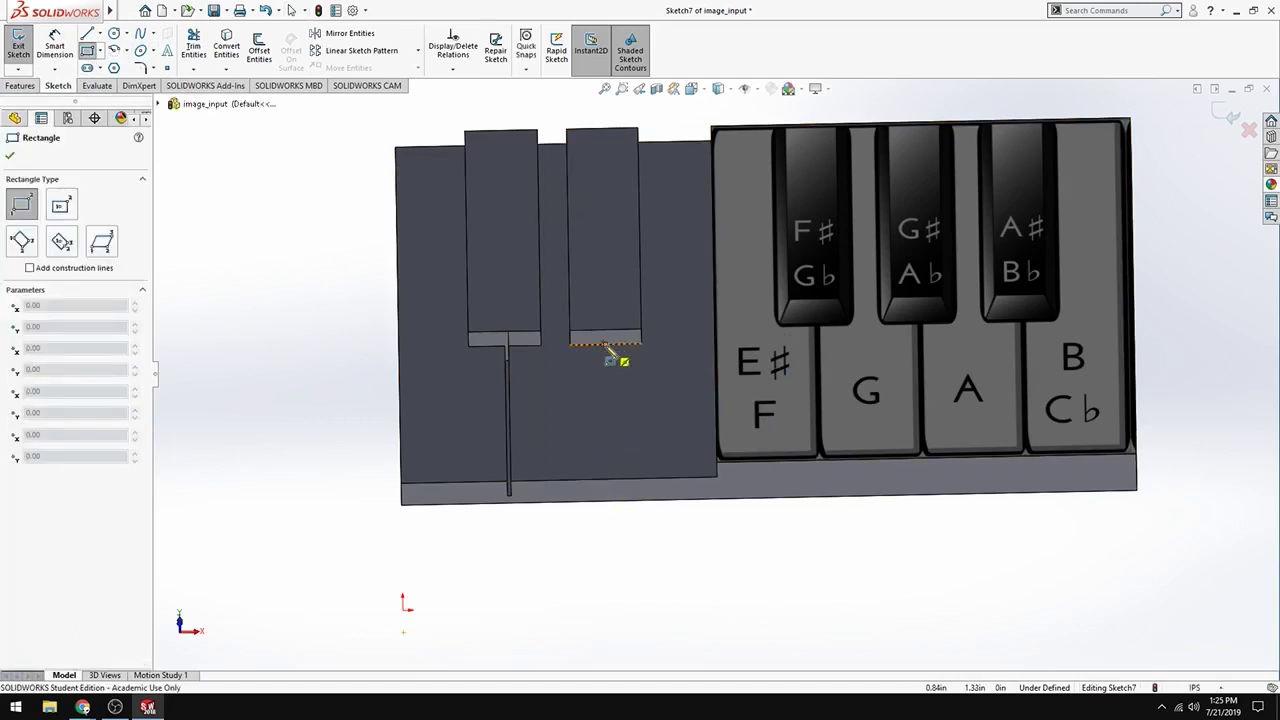
left_click(607, 346)
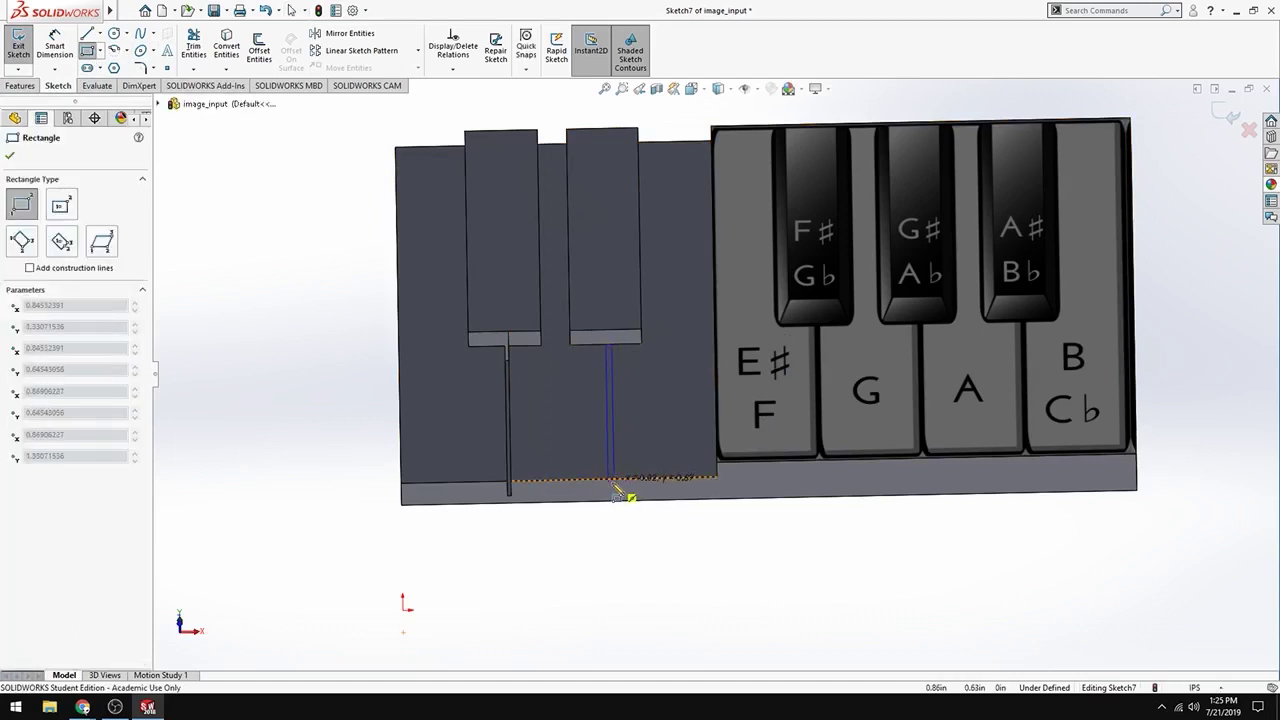
scroll(616, 487, "down", 3)
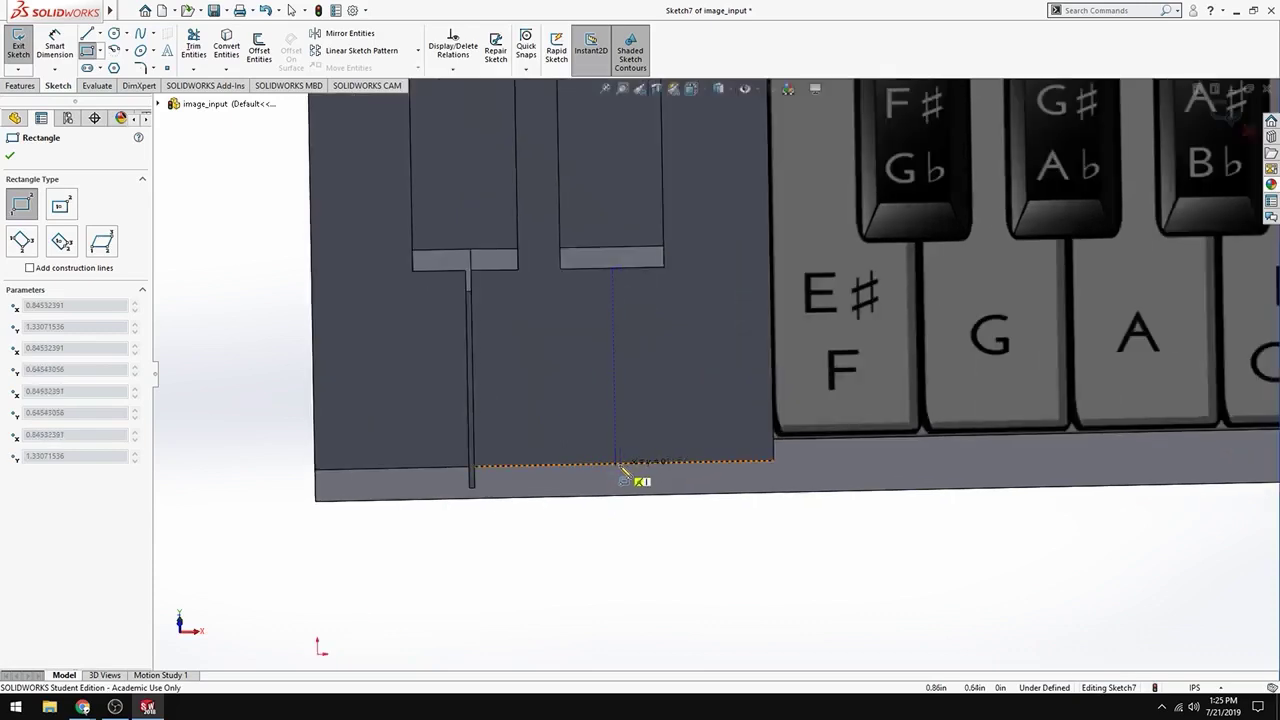
scroll(624, 463, "down", 2)
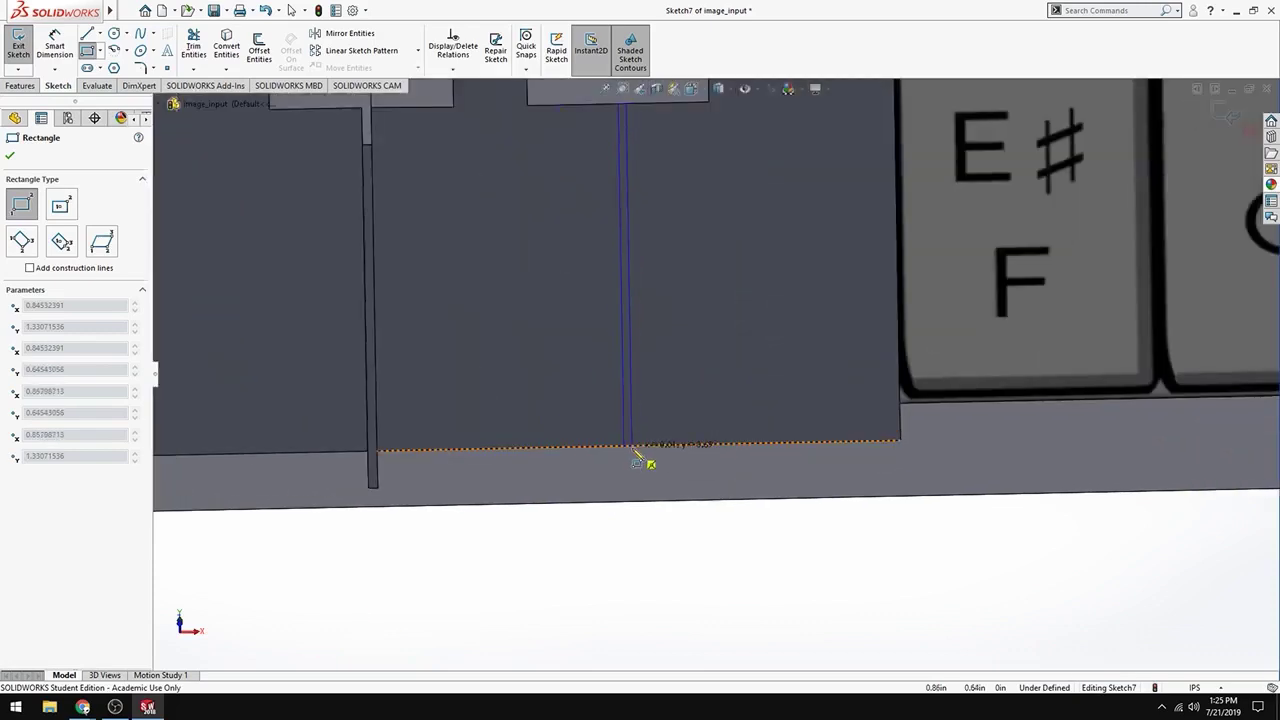
left_click(635, 451)
scroll(690, 360, "up", 5)
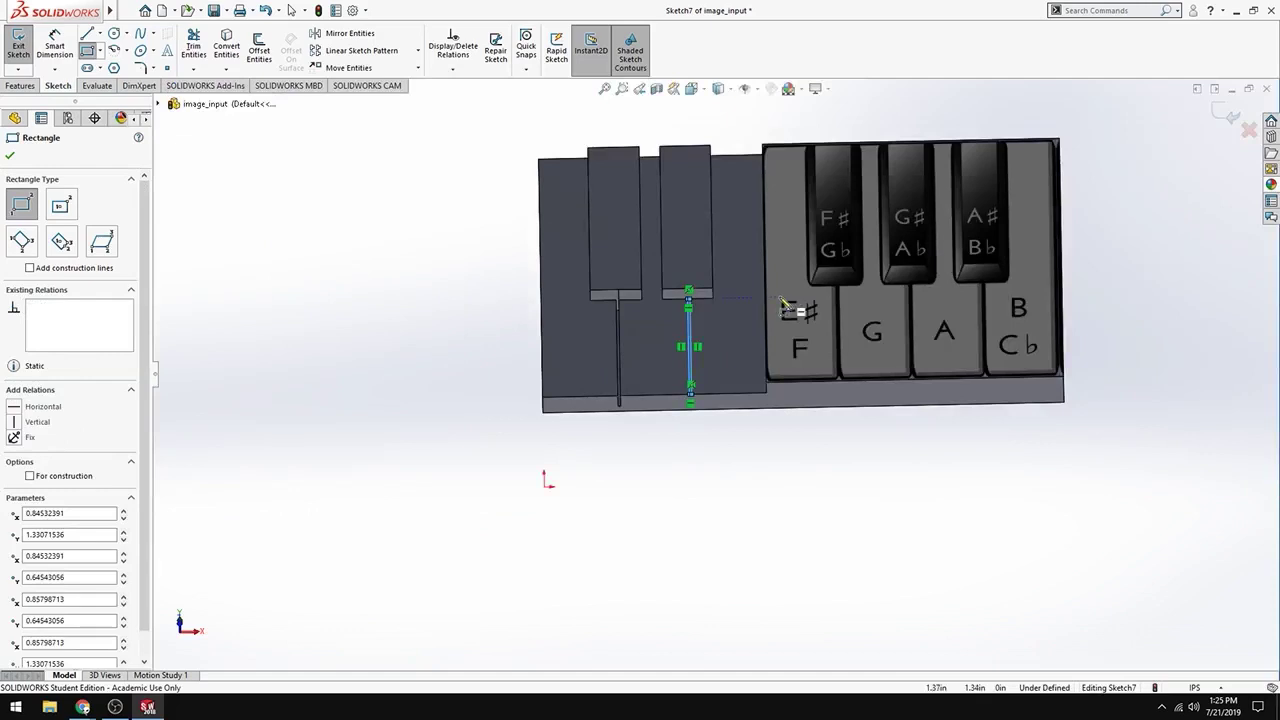
Step: Finish the sketch and complete the Extruded Cut of the thin gap between the D and E keys
left_click(21, 55)
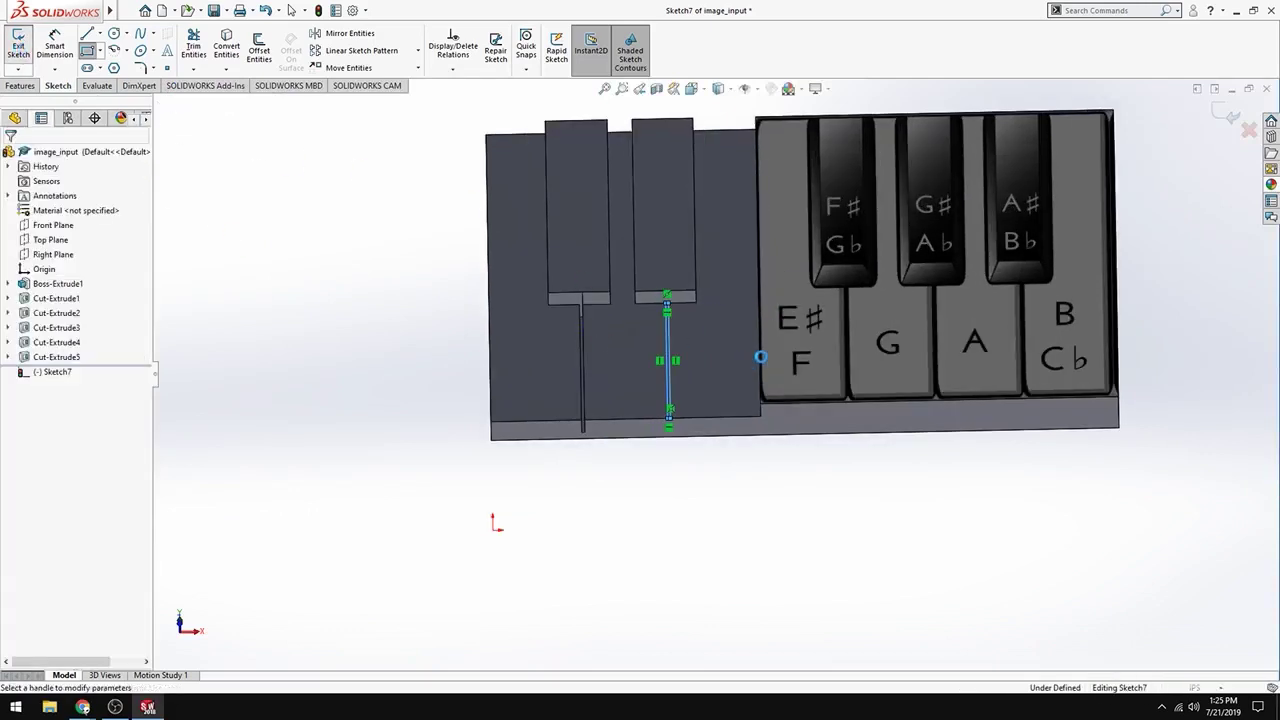
left_click(9, 155)
scroll(830, 352, "down", 4)
scroll(830, 352, "up", 5)
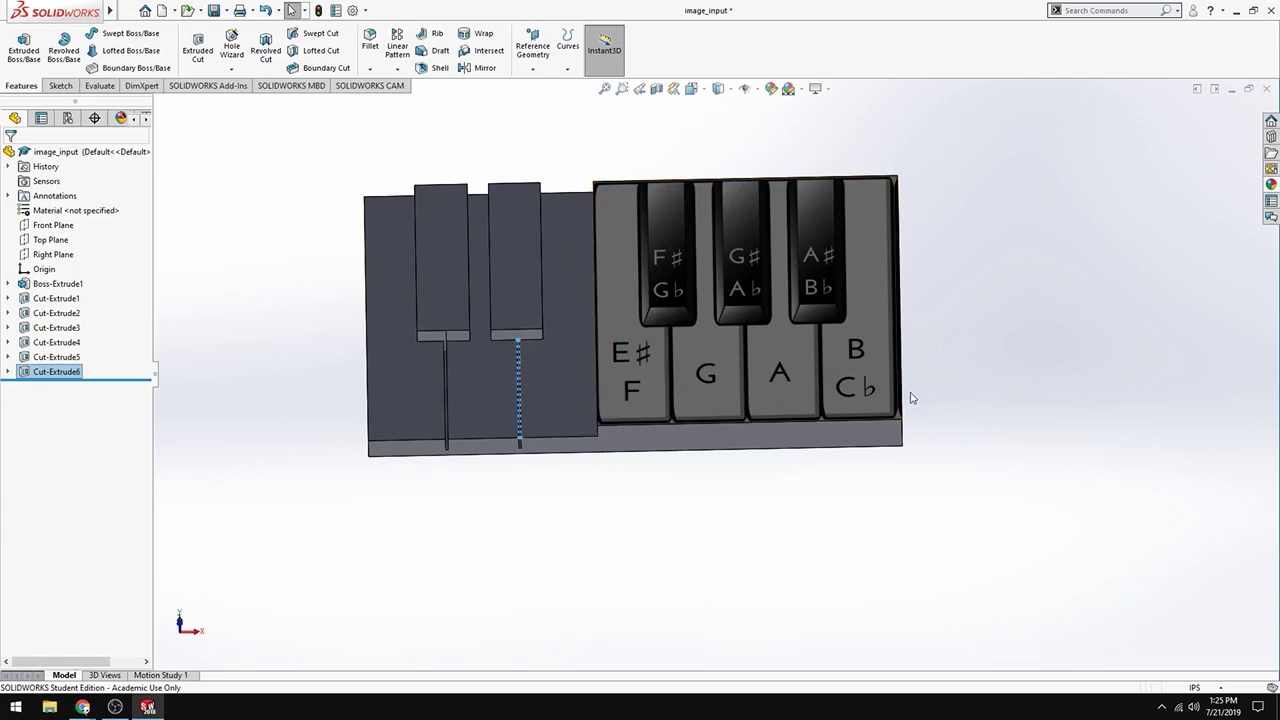
Step: Open the appearance settings and remove Cut-Extrude6 from the selected geometry
middle_click_drag(688, 402, 410, 367)
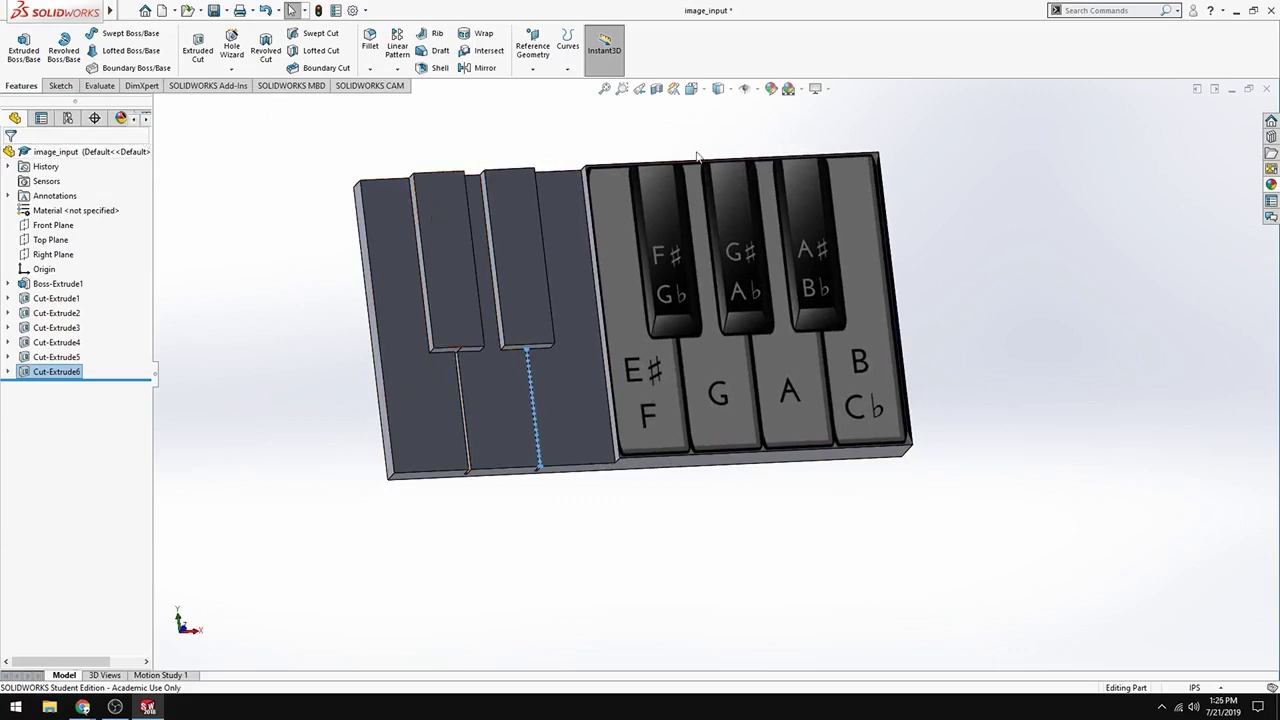
left_click(771, 92)
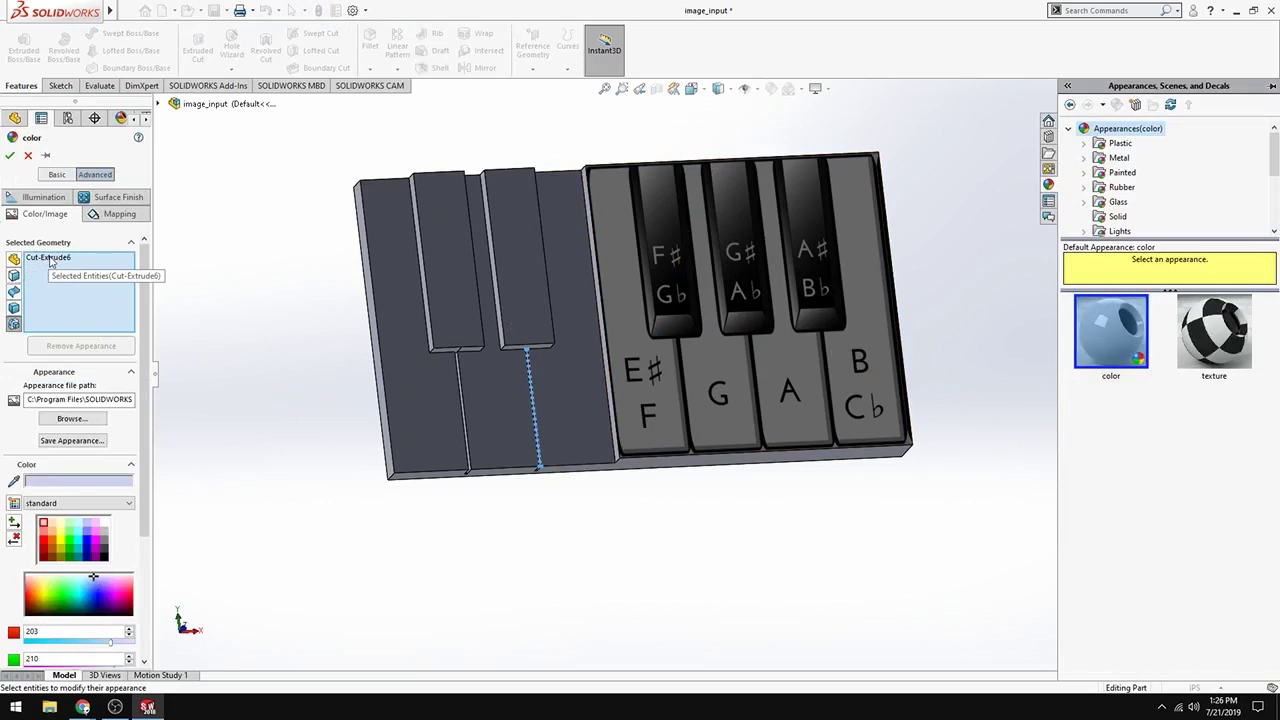
left_click(50, 258)
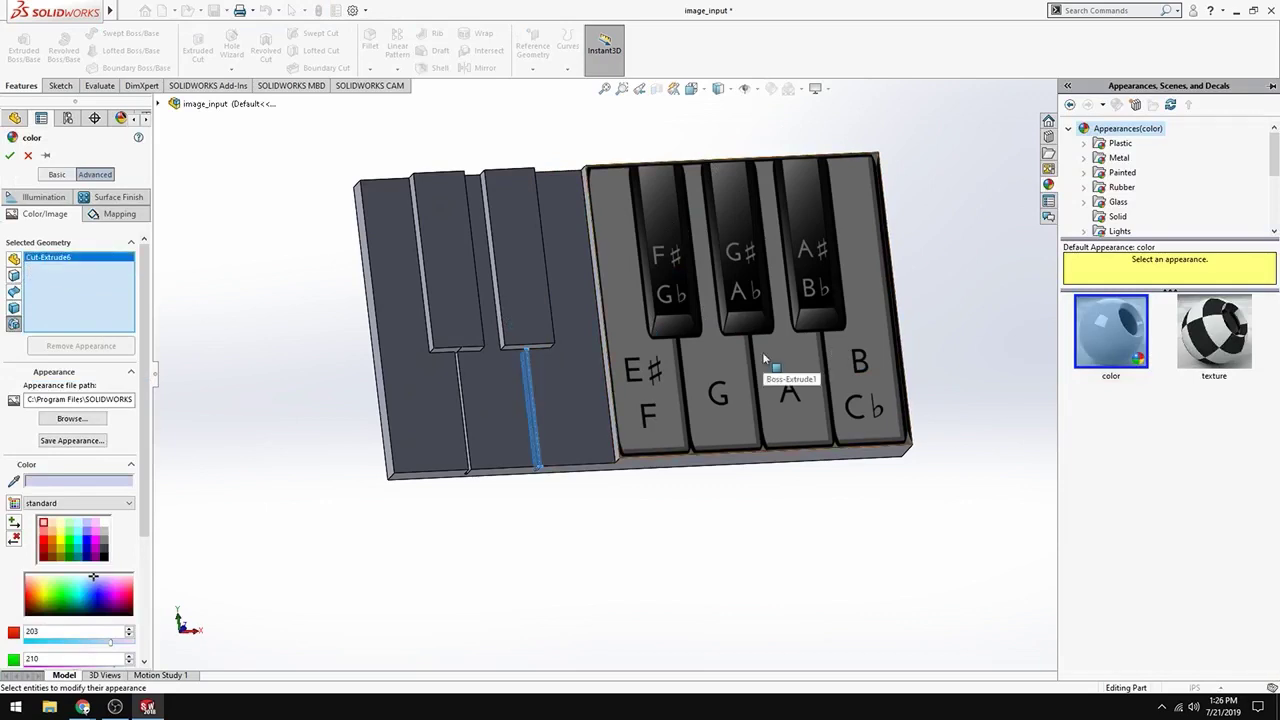
key("Delete")
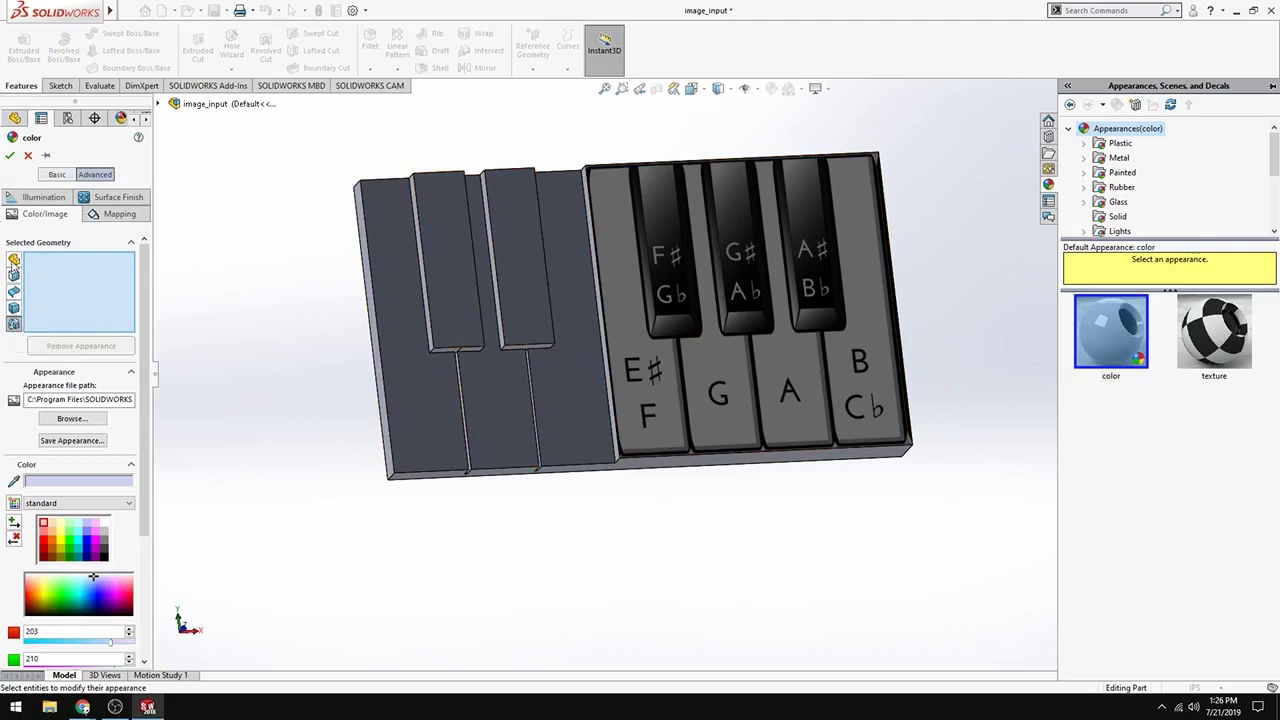
Step: Restrict the appearance selection to faces and select the top and left side faces of both raised black keys
left_click(14, 259)
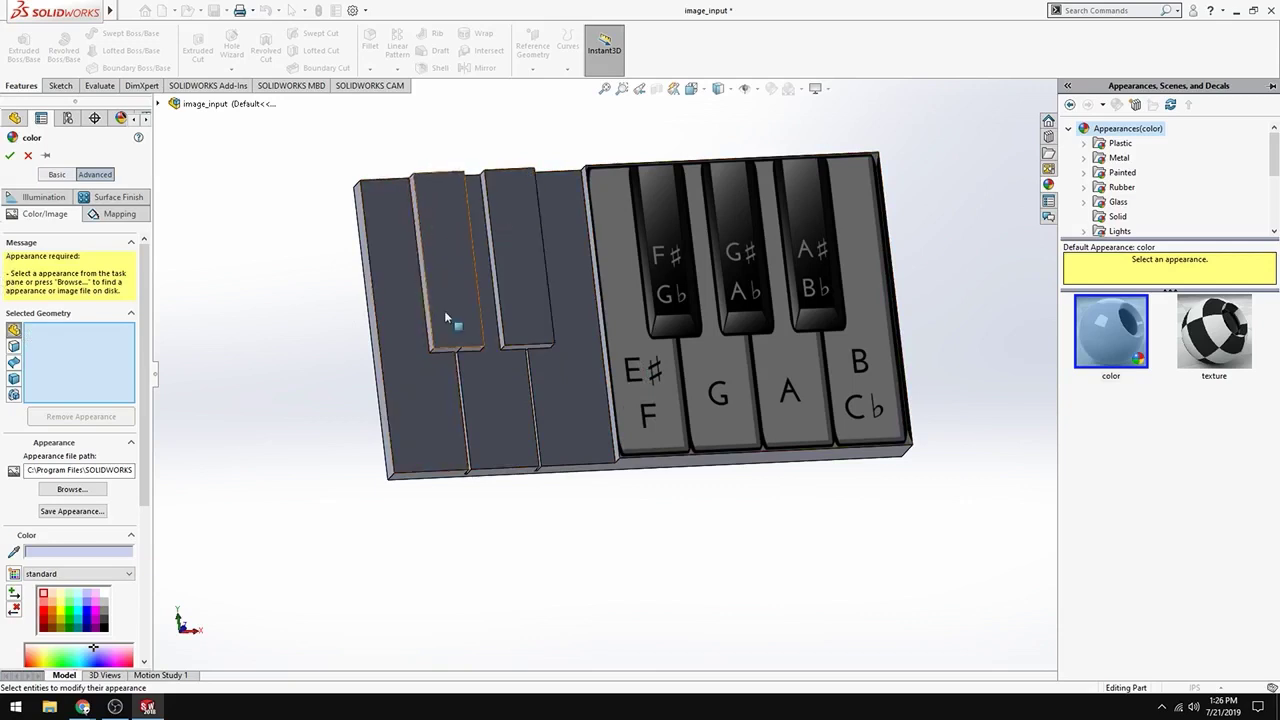
middle_click_drag(444, 312, 430, 274)
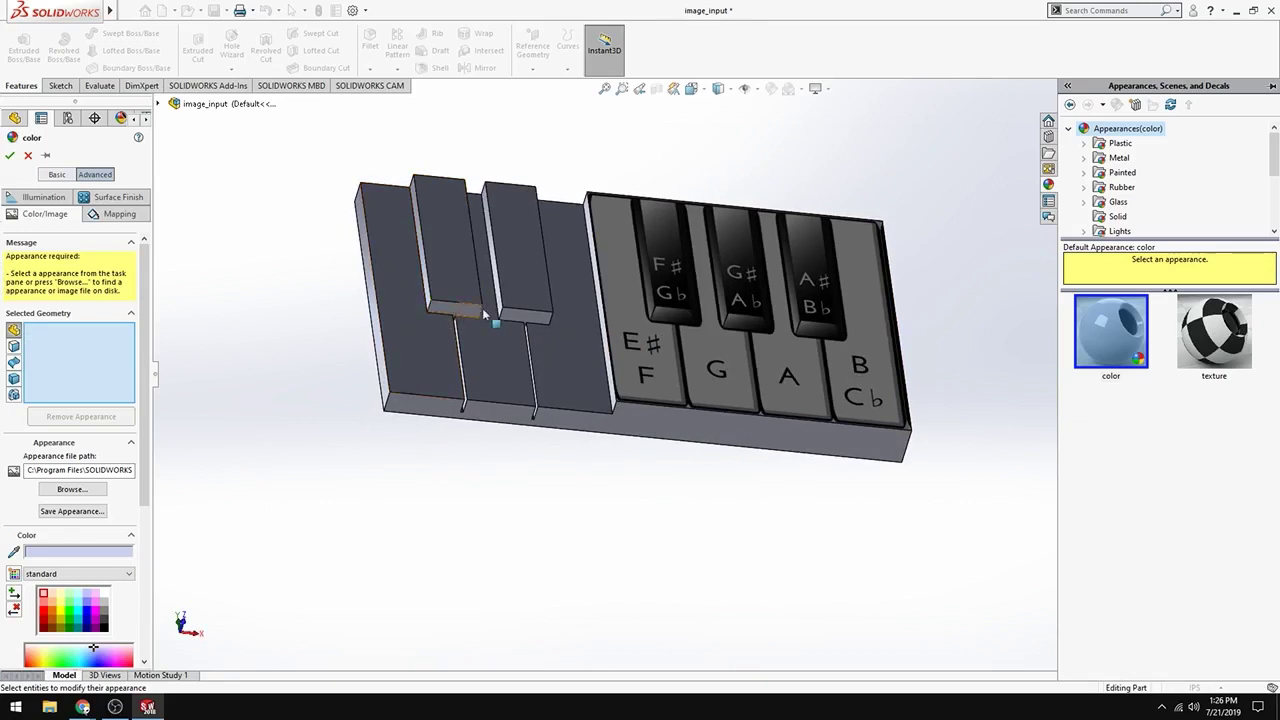
middle_click_drag(440, 218, 364, 313)
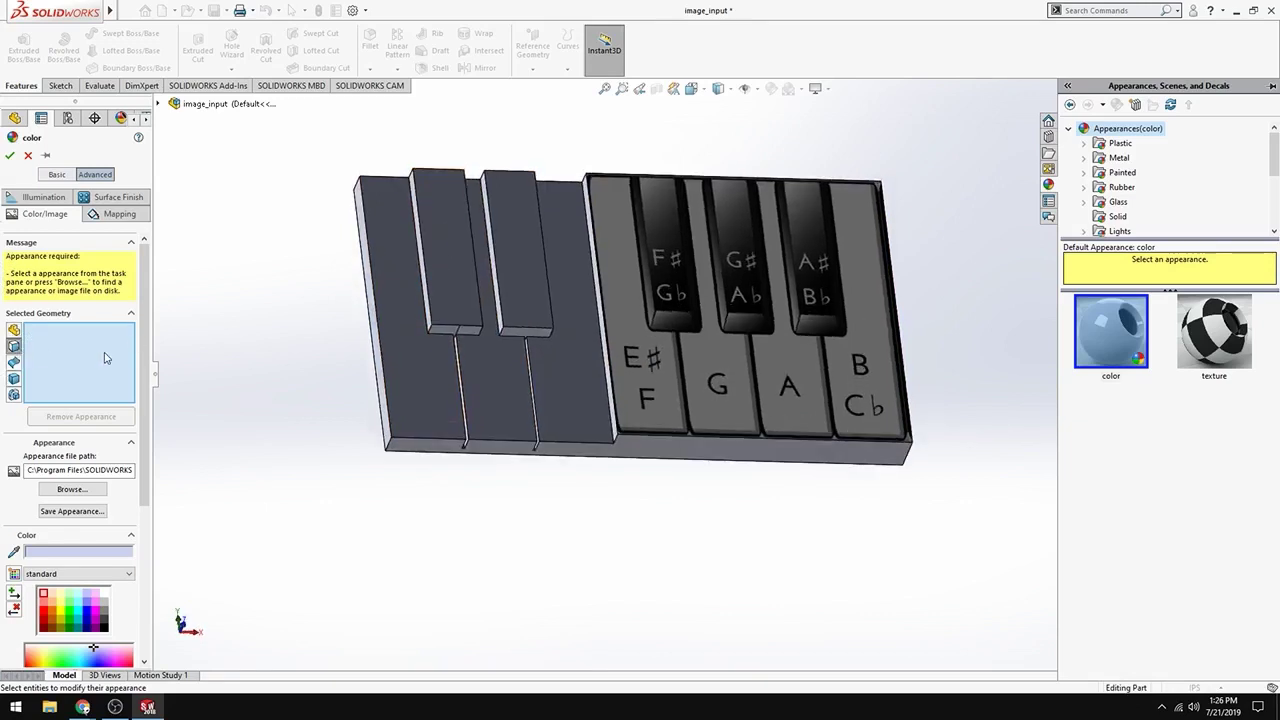
scroll(551, 268, "down", 3)
left_click(408, 272)
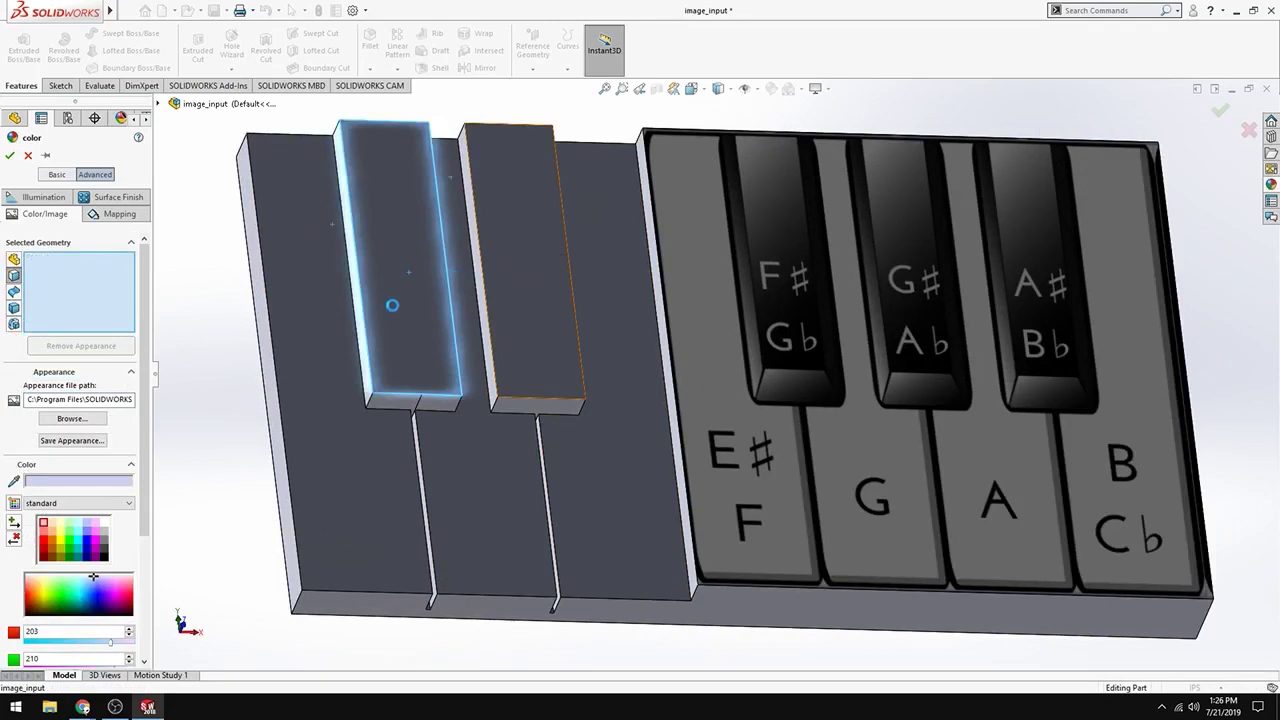
middle_click_drag(400, 266, 470, 225)
scroll(491, 200, "down", 3)
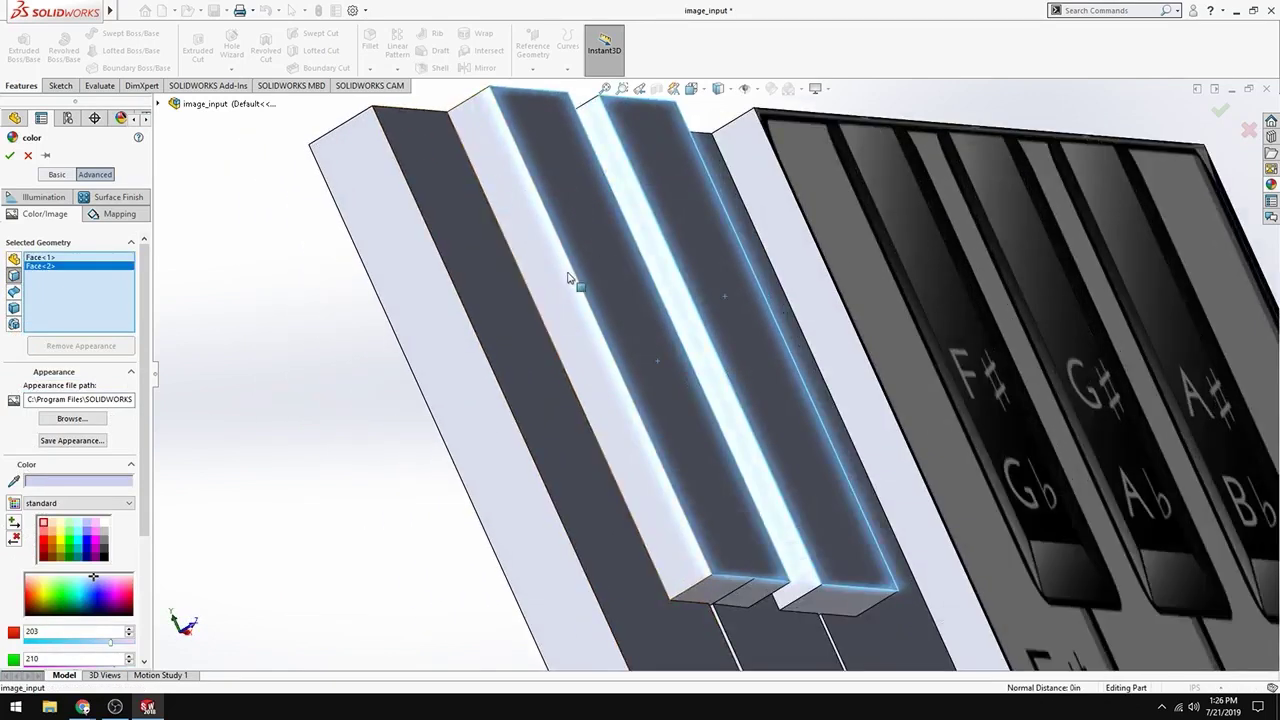
left_click(558, 278)
scroll(760, 385, "up", 2)
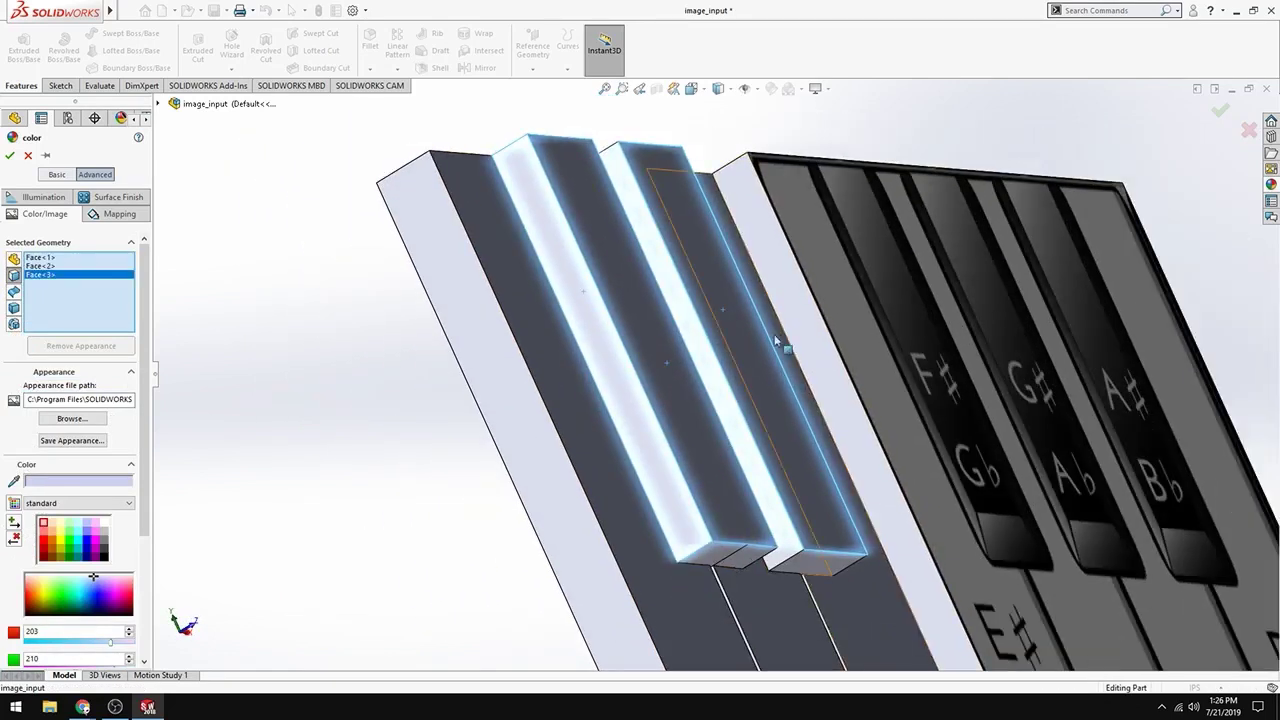
scroll(765, 341, "down", 4)
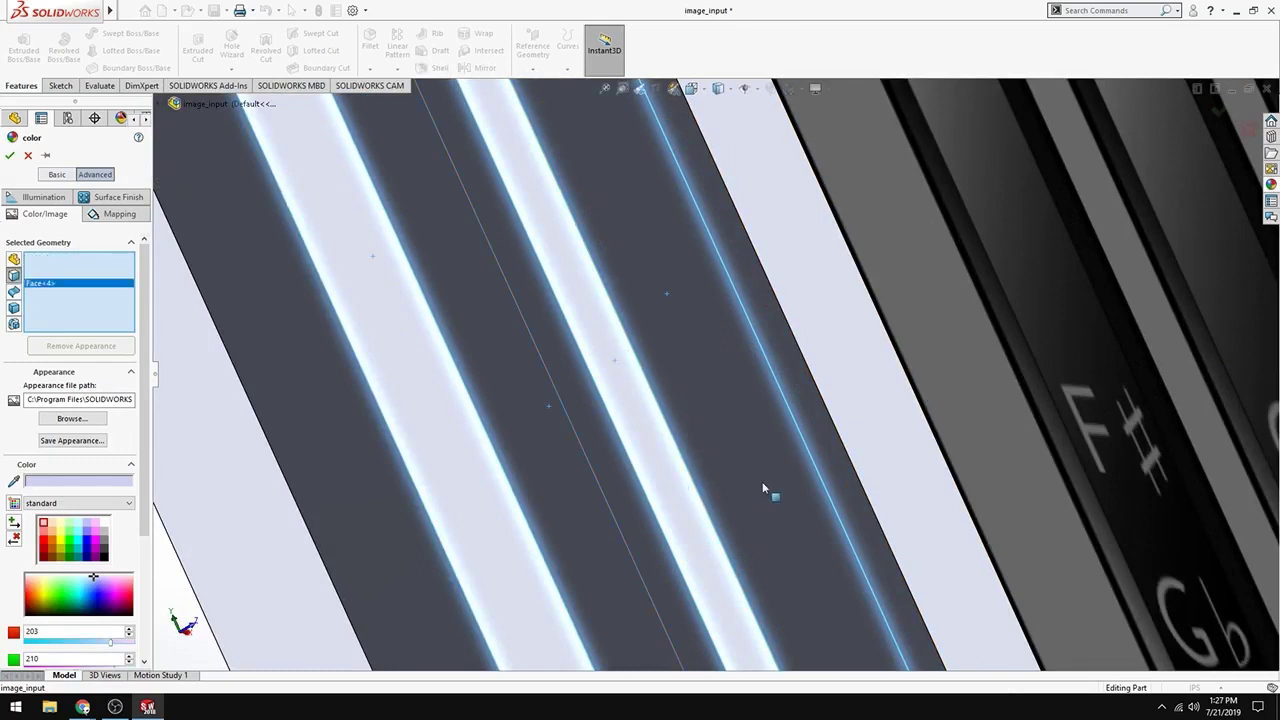
Step: Add the front faces and the remaining side faces of both raised keys to the appearance selection
key("ctrl+7")
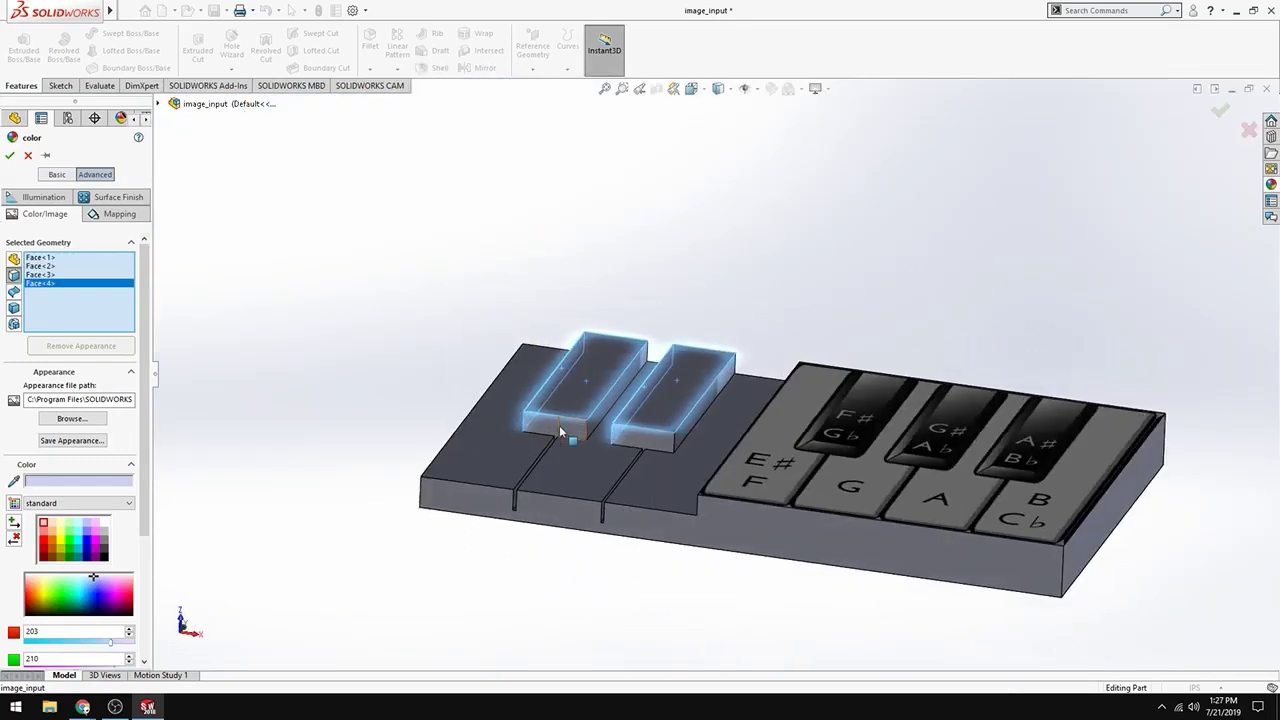
left_click(562, 431)
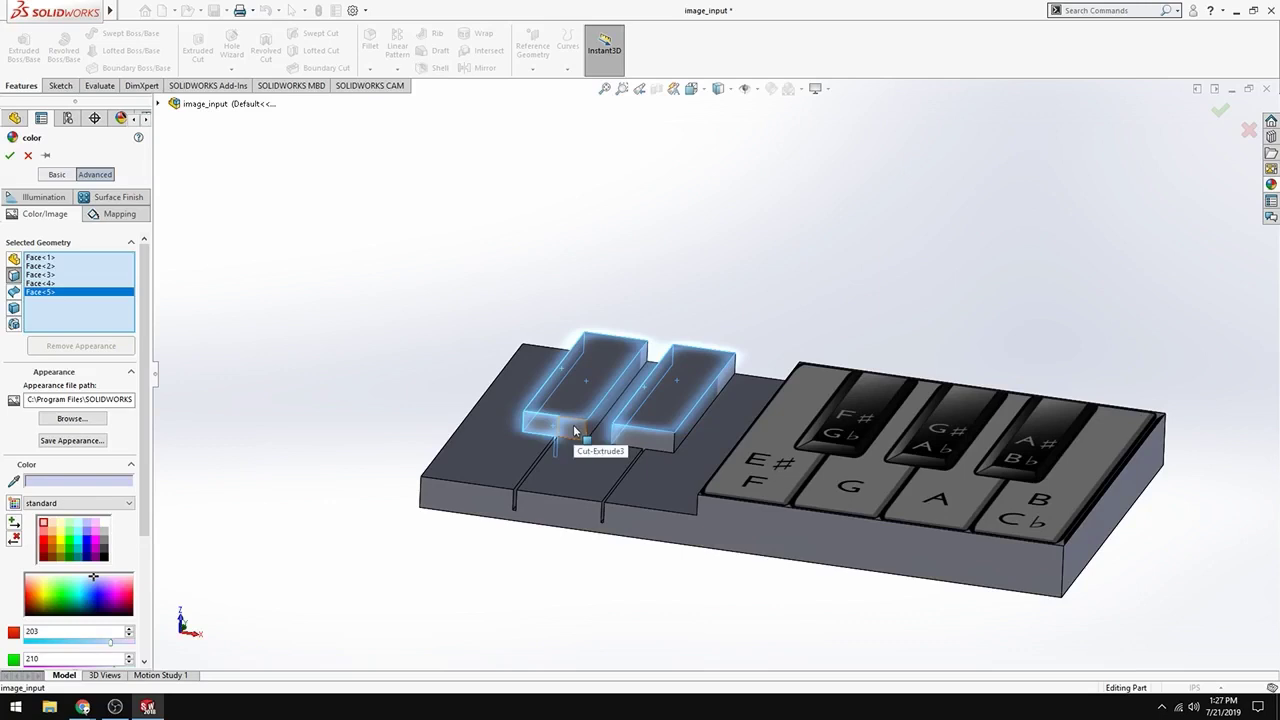
left_click(576, 432)
middle_click_drag(700, 410, 660, 401)
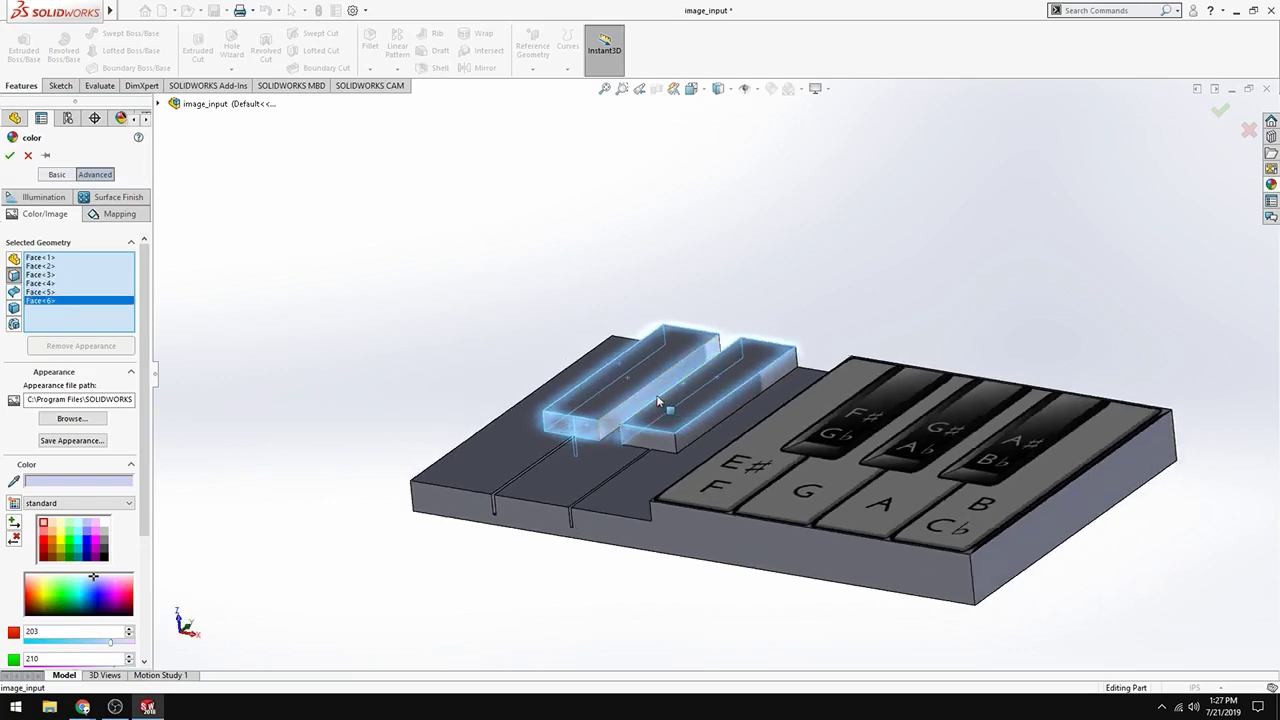
left_click(658, 403)
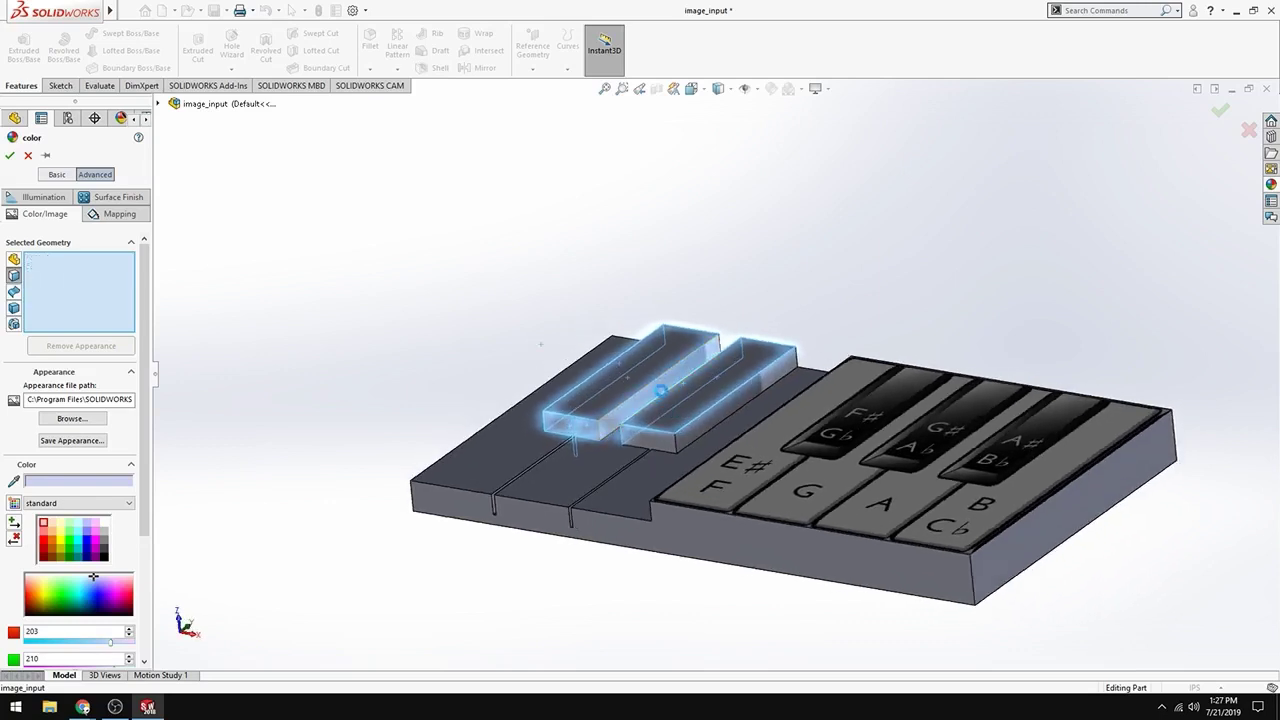
left_click(657, 455)
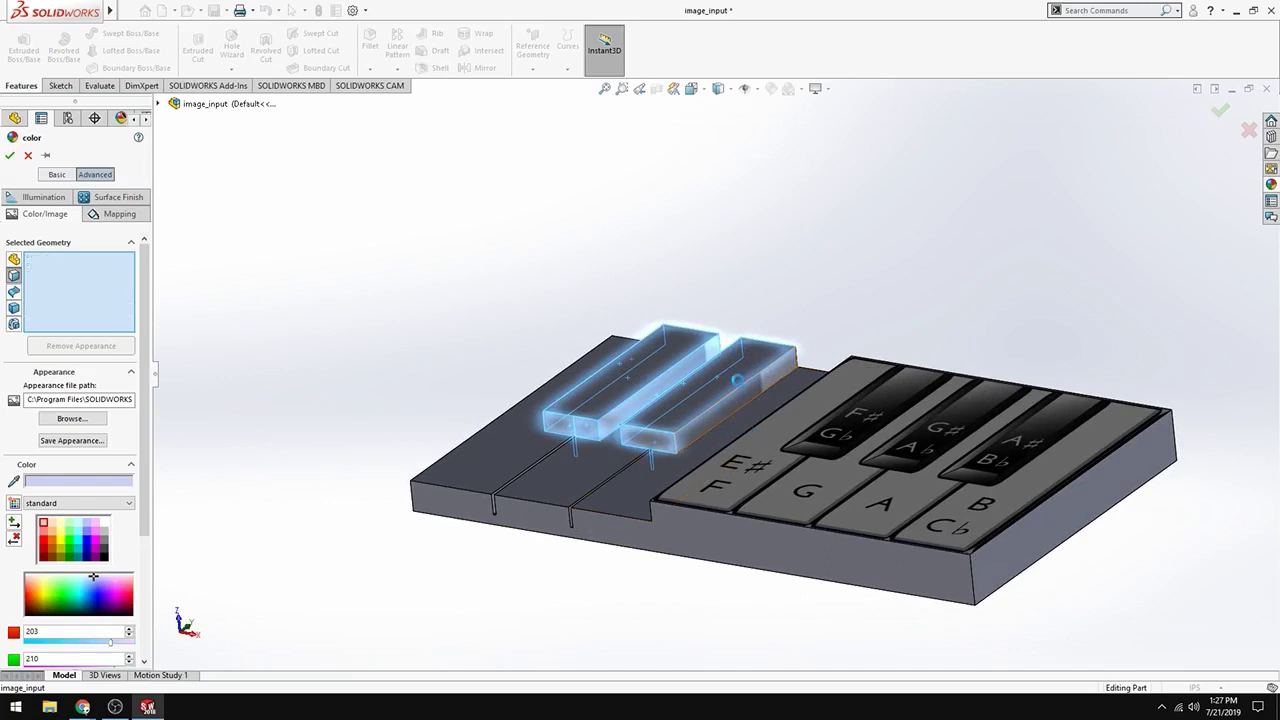
left_click(738, 374)
Step: Add the plate's rear face to the selection and apply black to all selected faces
middle_click_drag(749, 366, 540, 511)
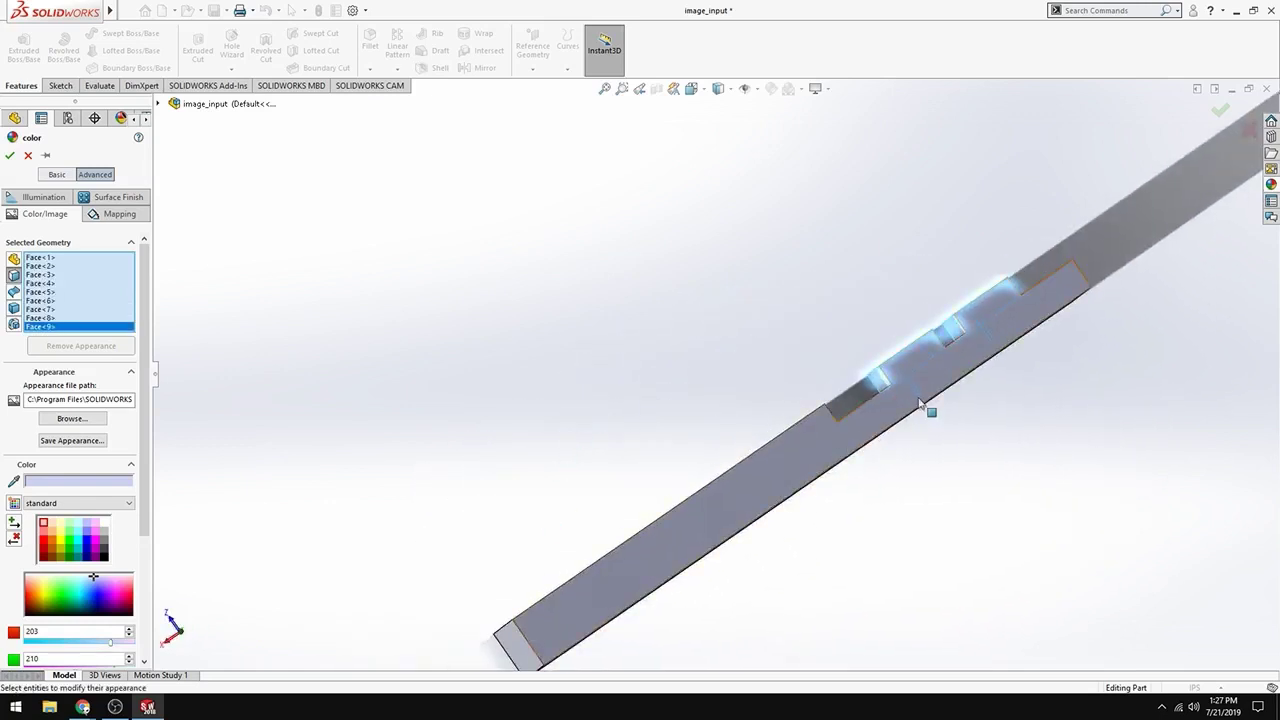
middle_click_drag(891, 374, 944, 410)
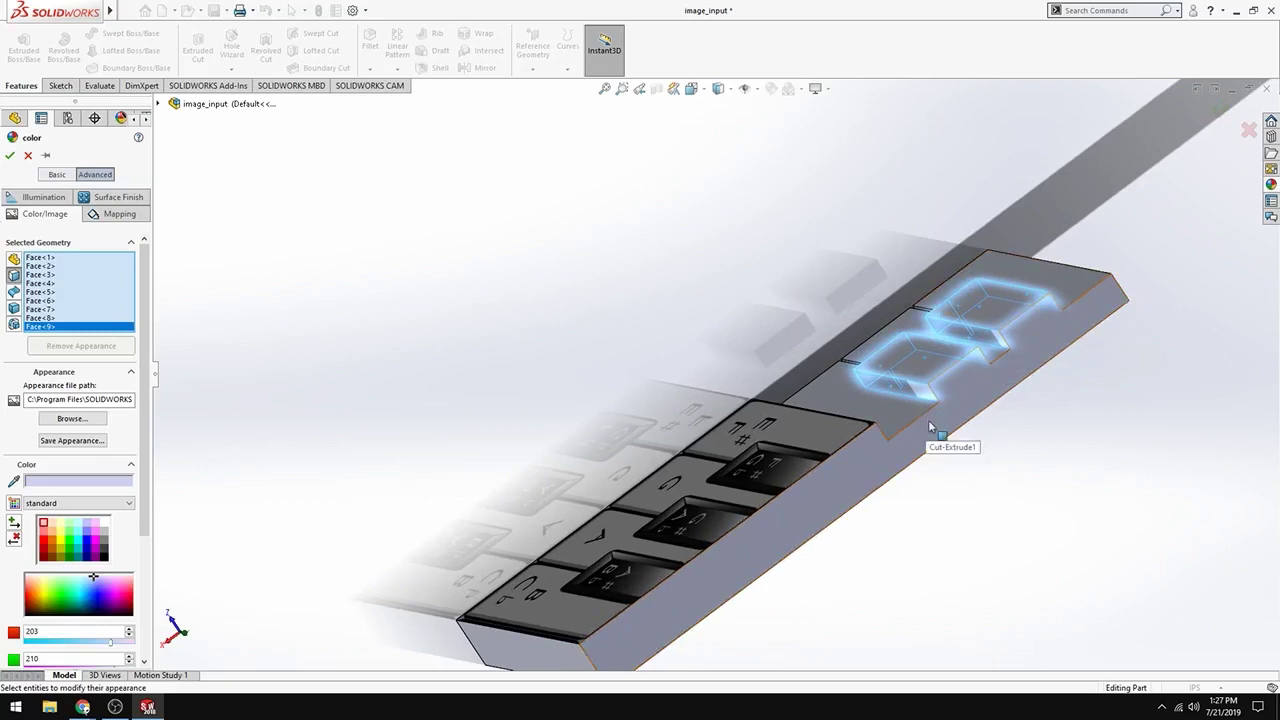
left_click(1048, 347)
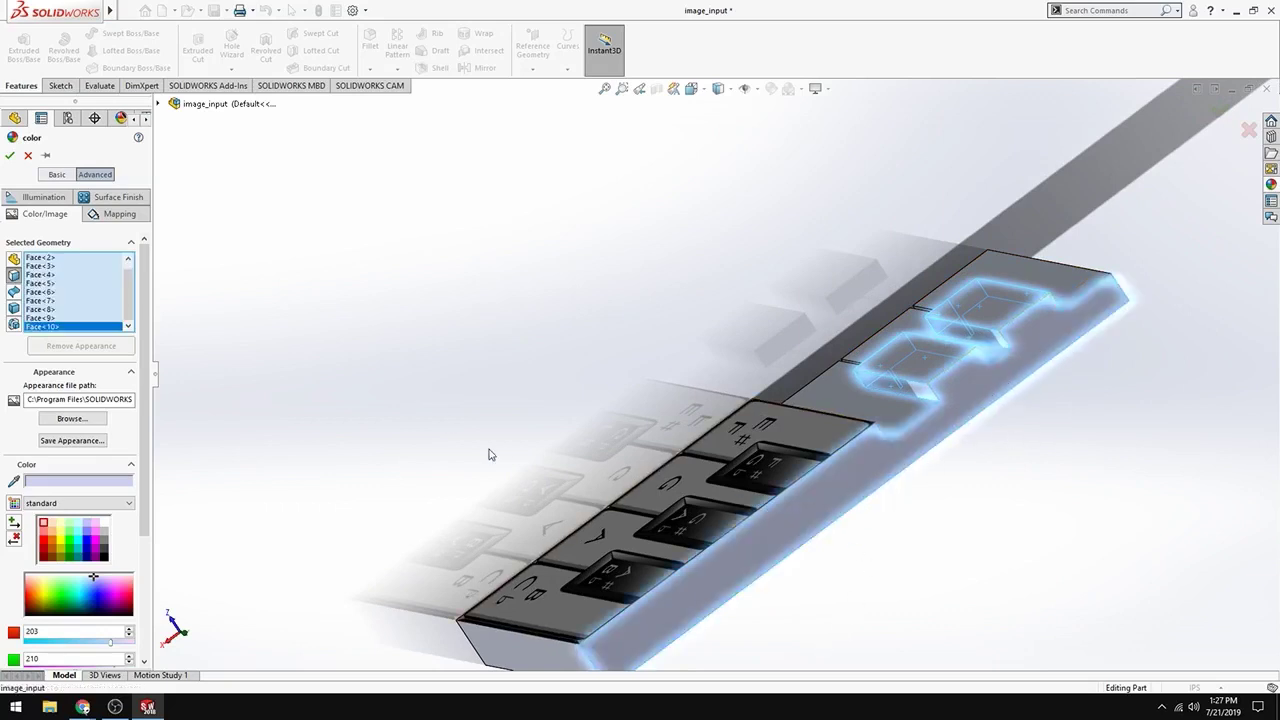
key("ctrl+1")
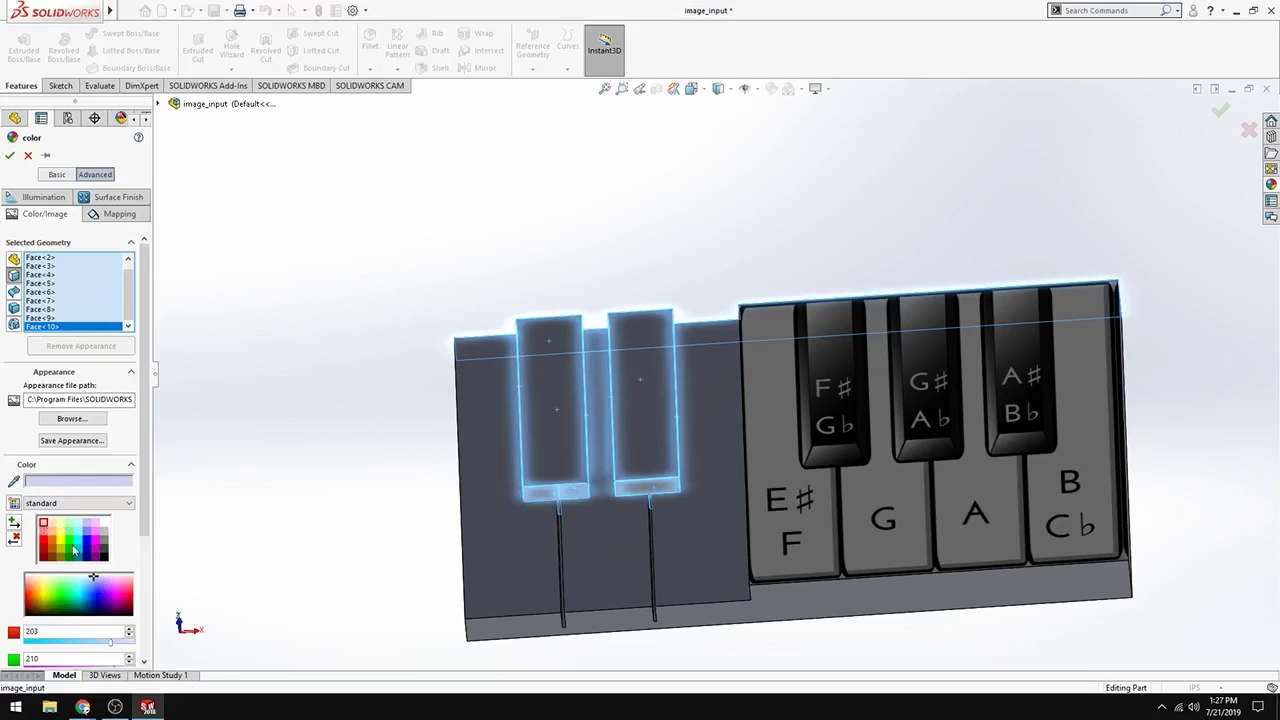
left_click(104, 557)
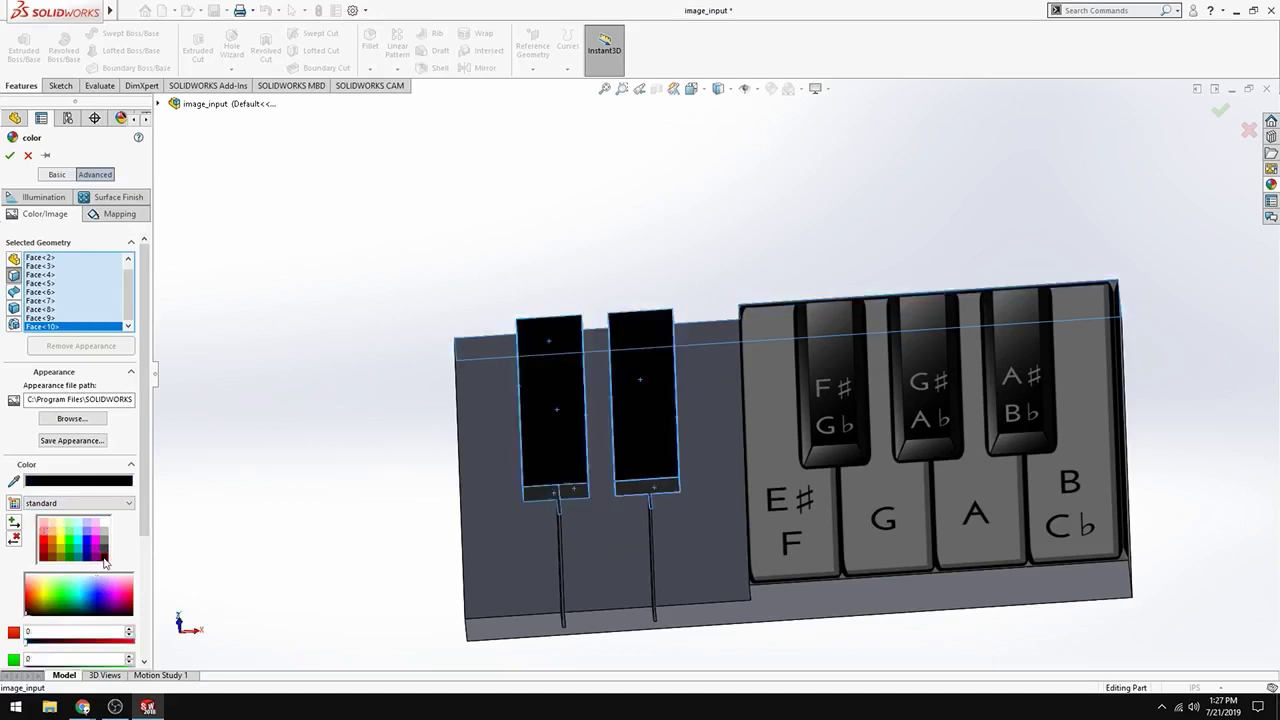
left_click(10, 155)
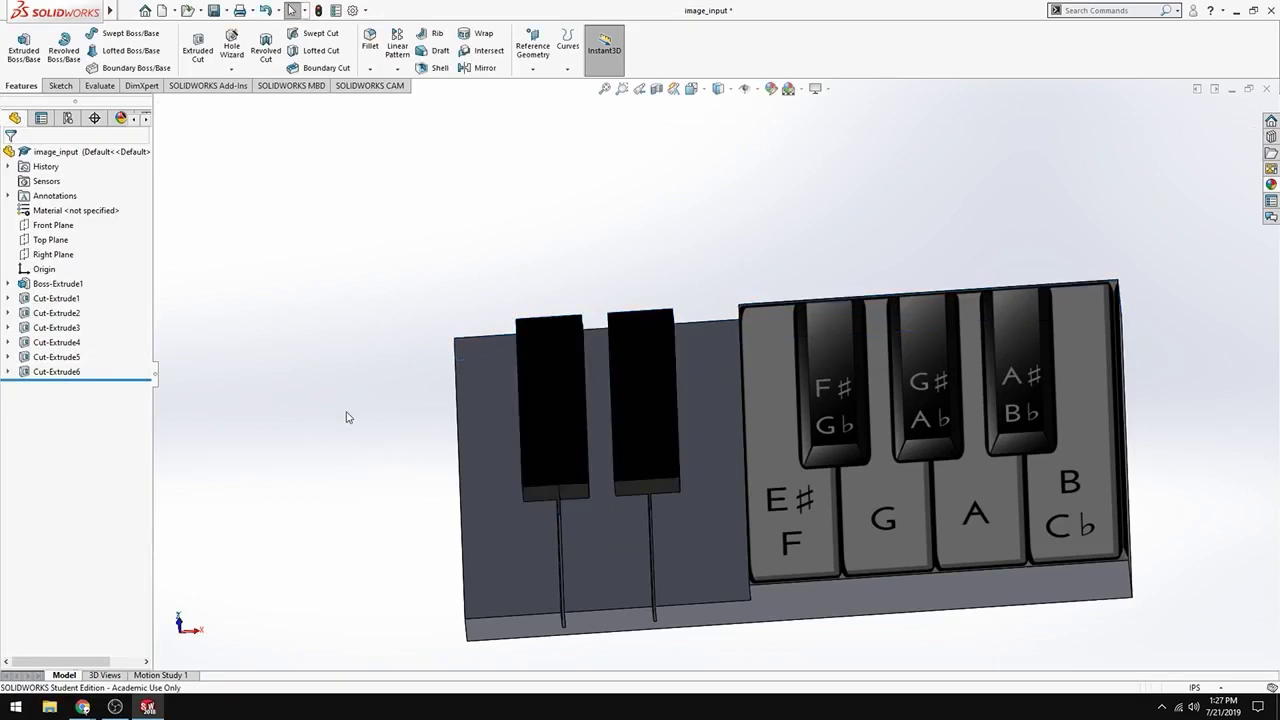
Step: Examine the black raised keys and the surrounding uncolored faces from several angles
middle_click_drag(349, 417, 420, 500)
scroll(700, 470, "down", 3)
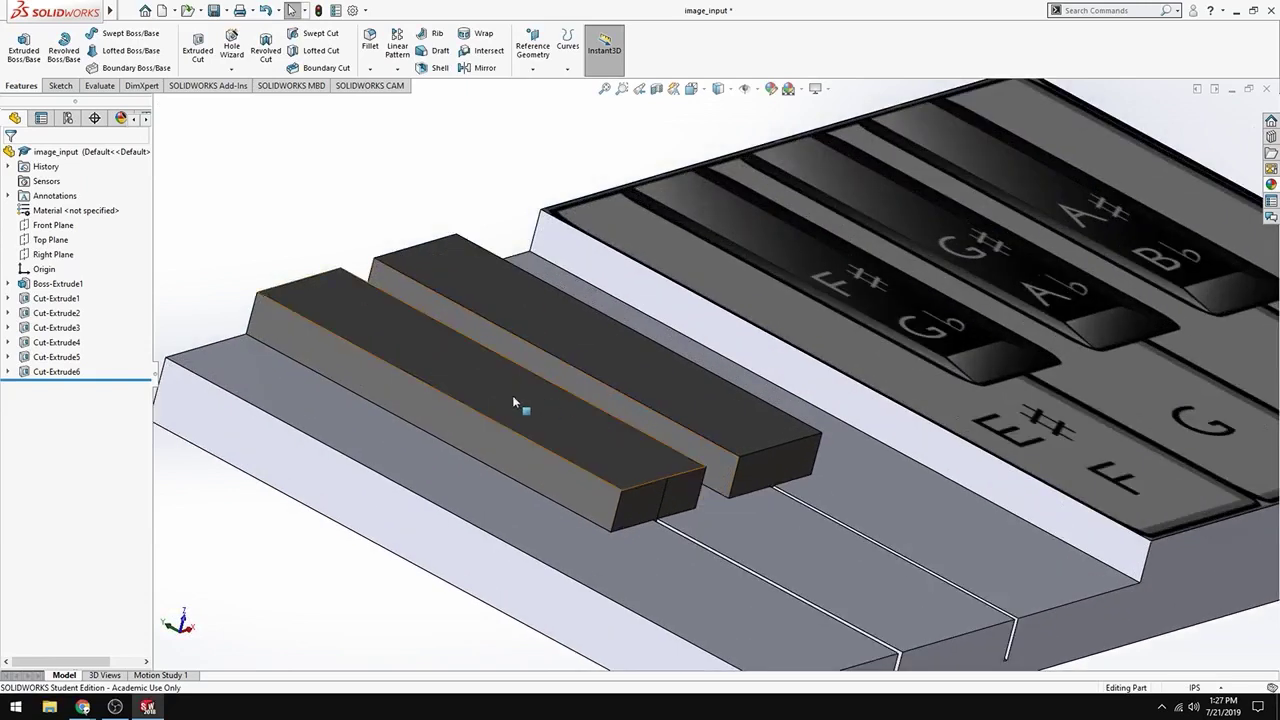
middle_click_drag(374, 457, 350, 457)
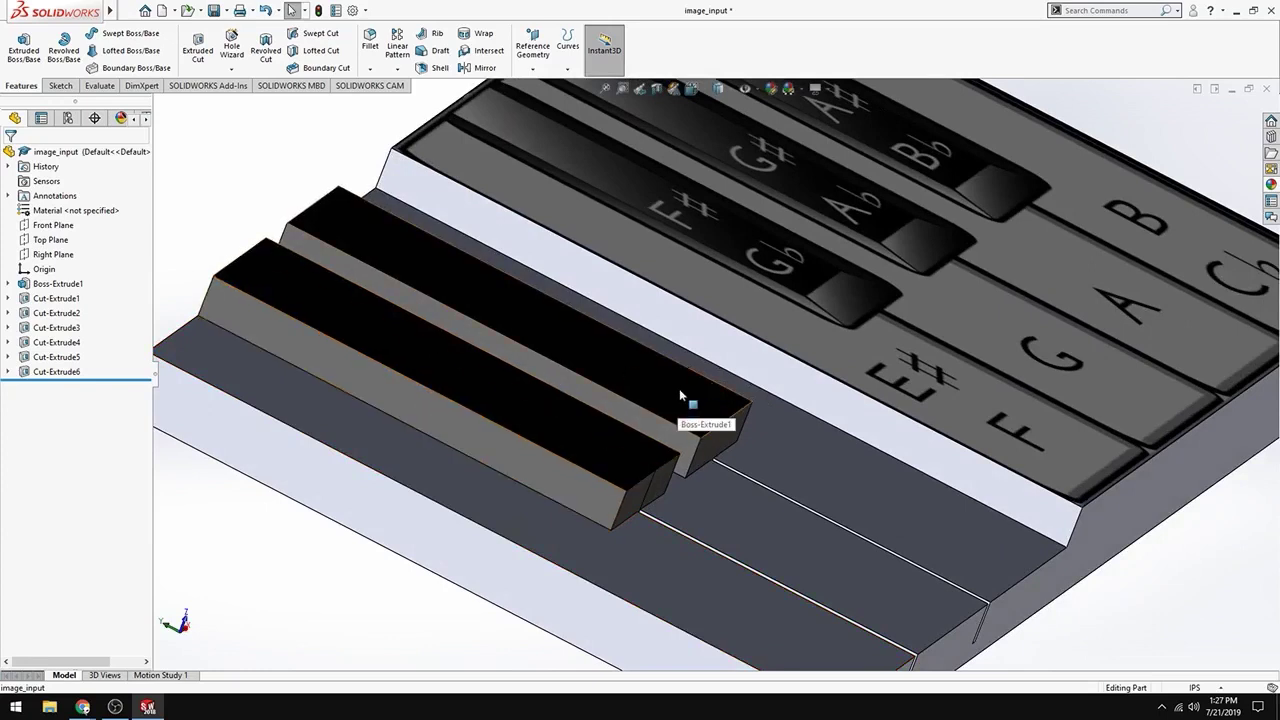
scroll(686, 409, "up", 3)
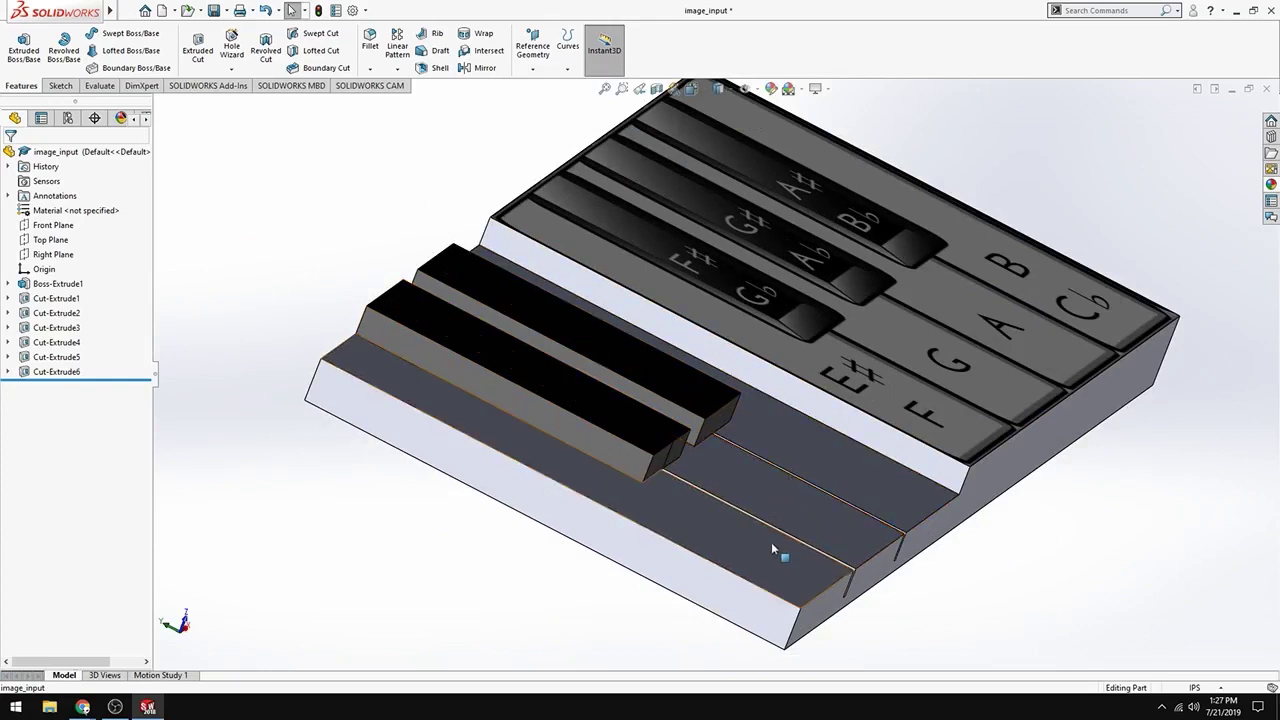
middle_click_drag(783, 535, 691, 600)
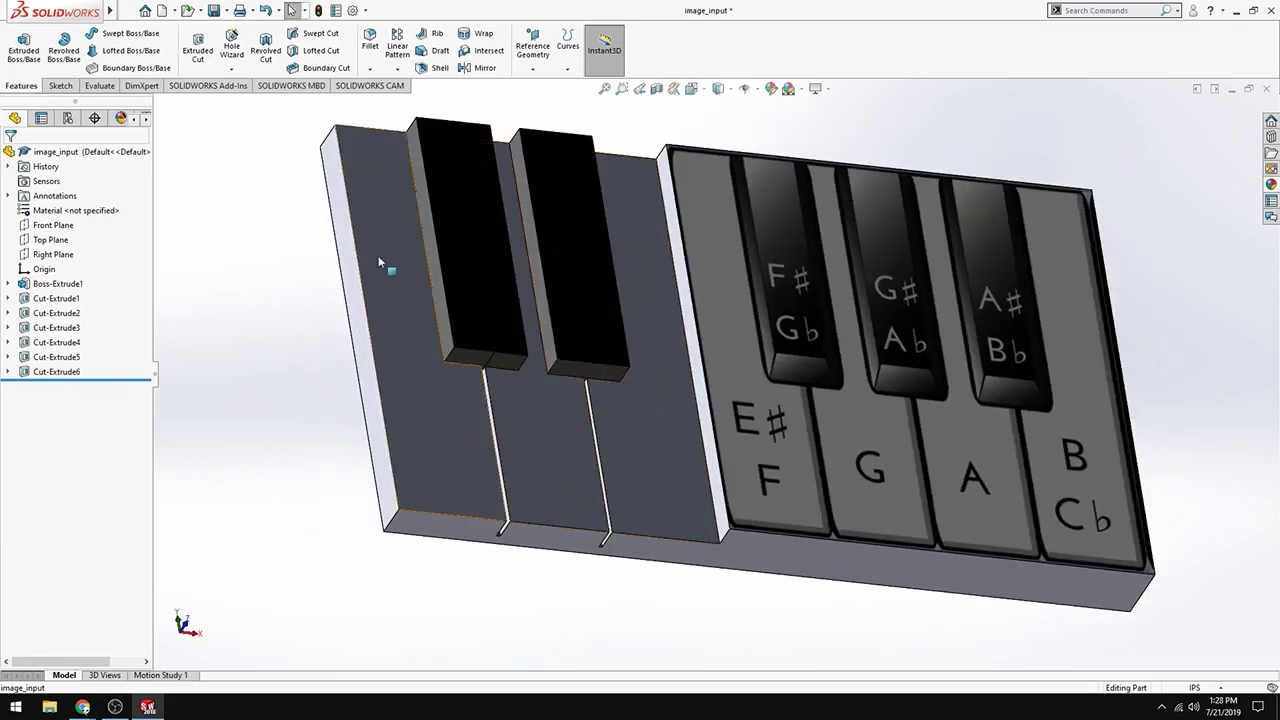
middle_click_drag(251, 241, 290, 350)
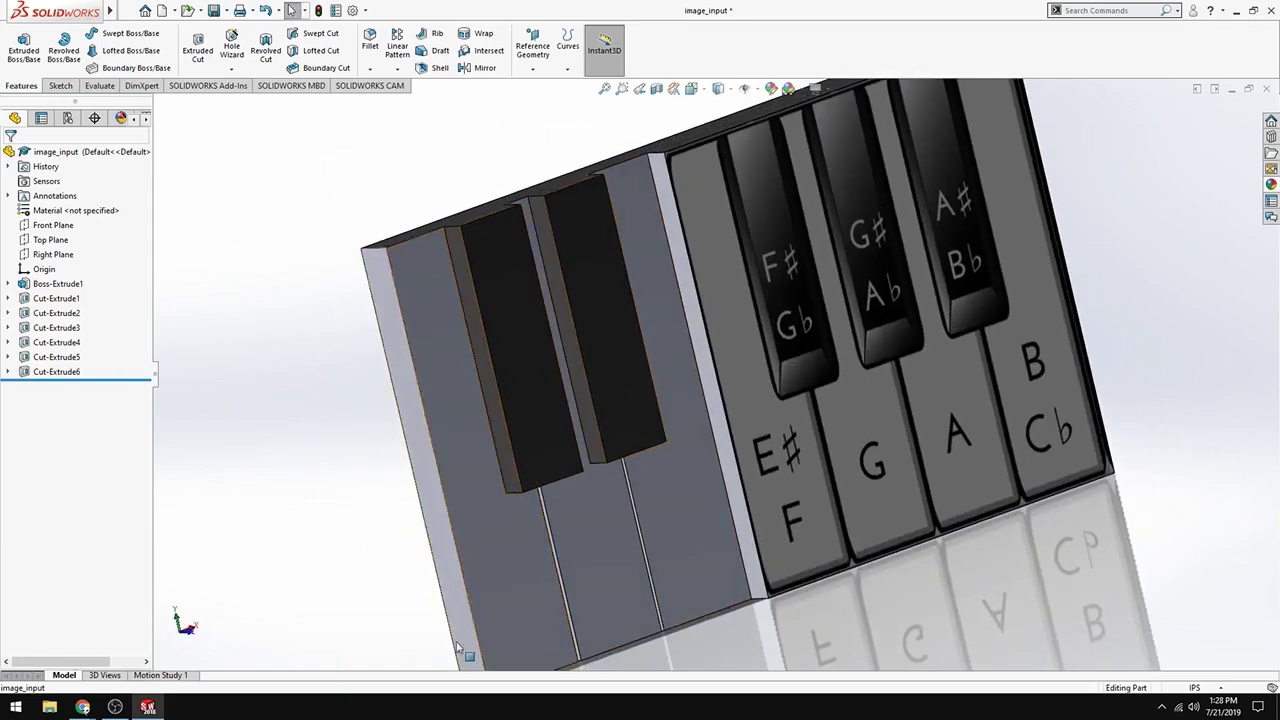
middle_click_drag(427, 490, 371, 449)
middle_click_drag(594, 583, 675, 528)
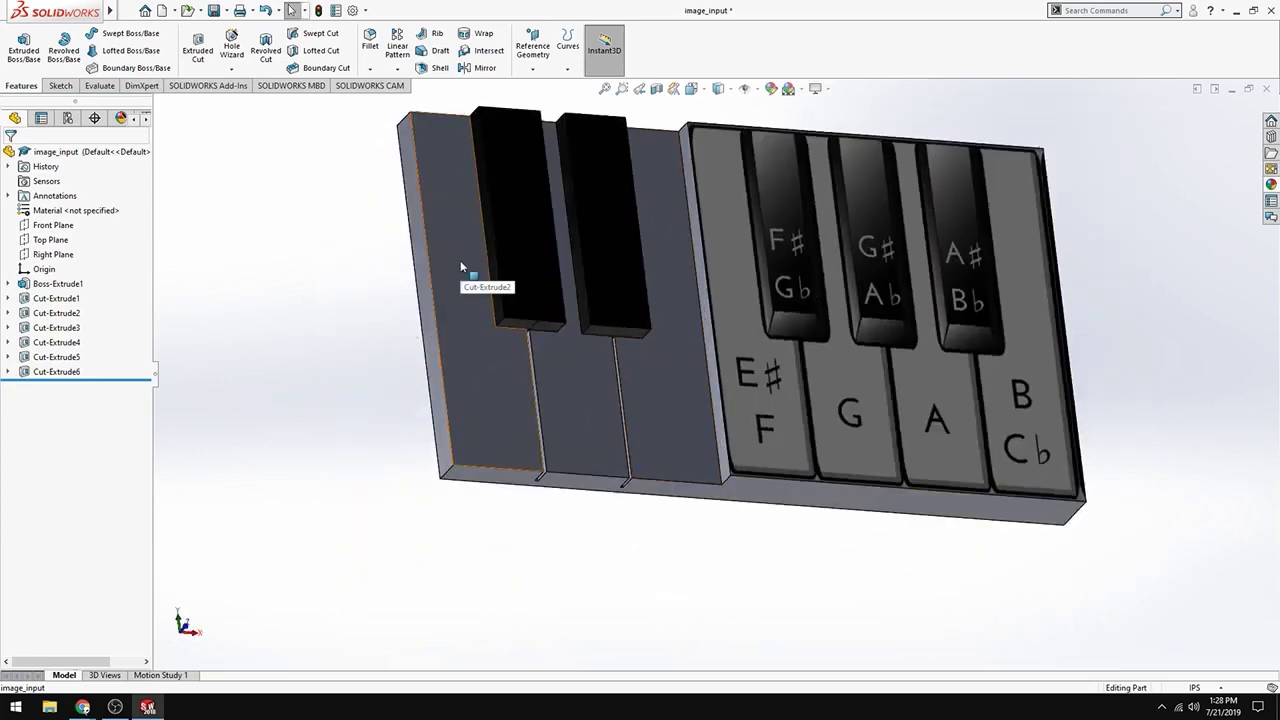
Step: Start a new appearance edit with the whole part removed from the selection, and select the C, D and E key top faces
left_click(773, 89)
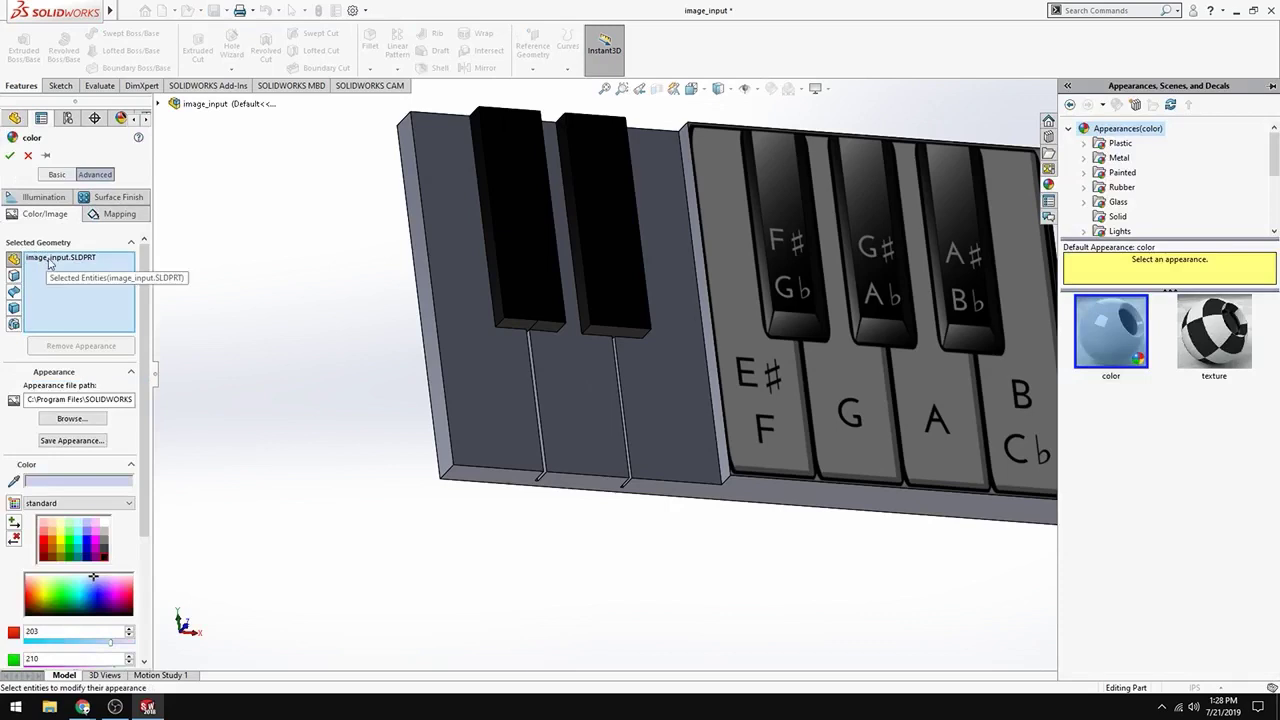
left_click(49, 259)
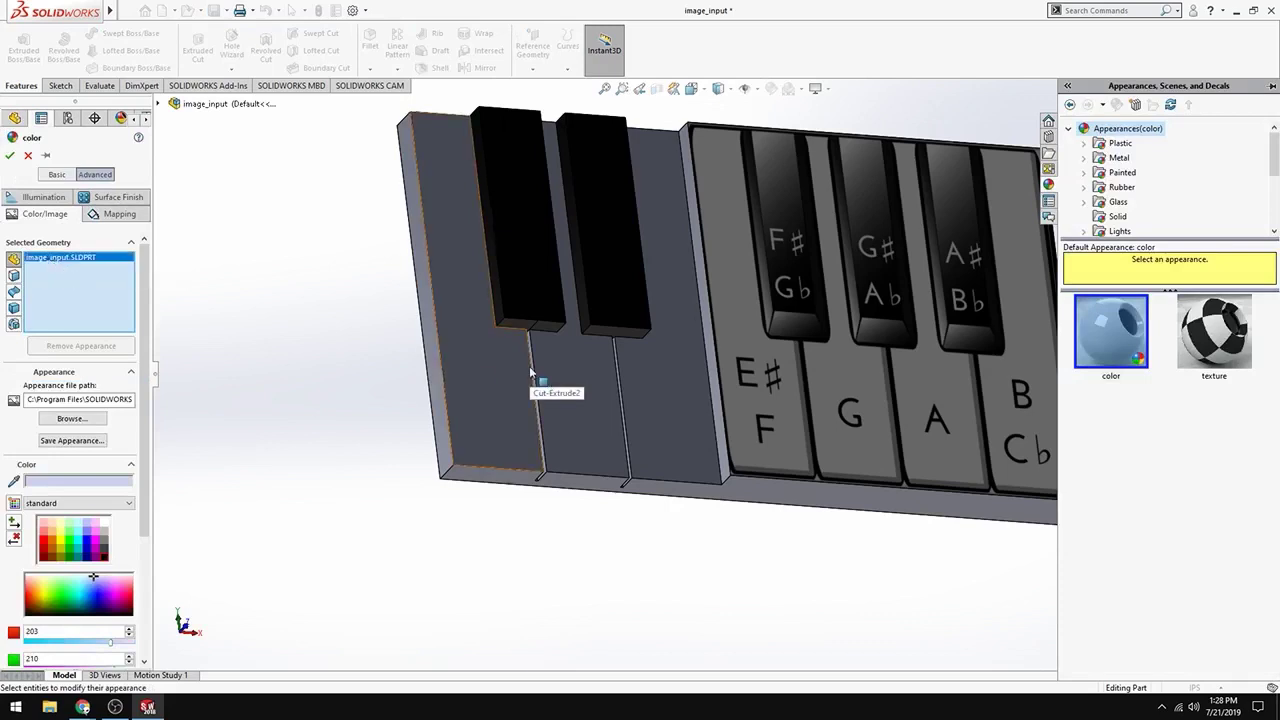
key("Delete")
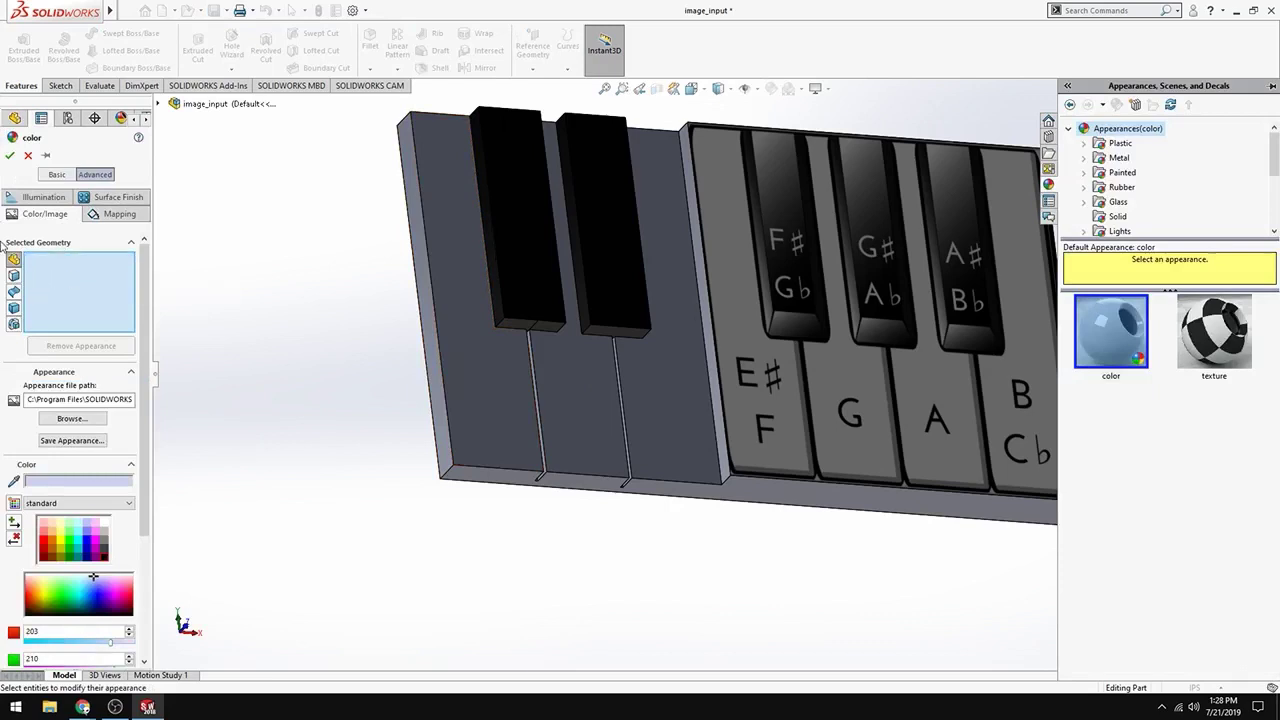
left_click(14, 277)
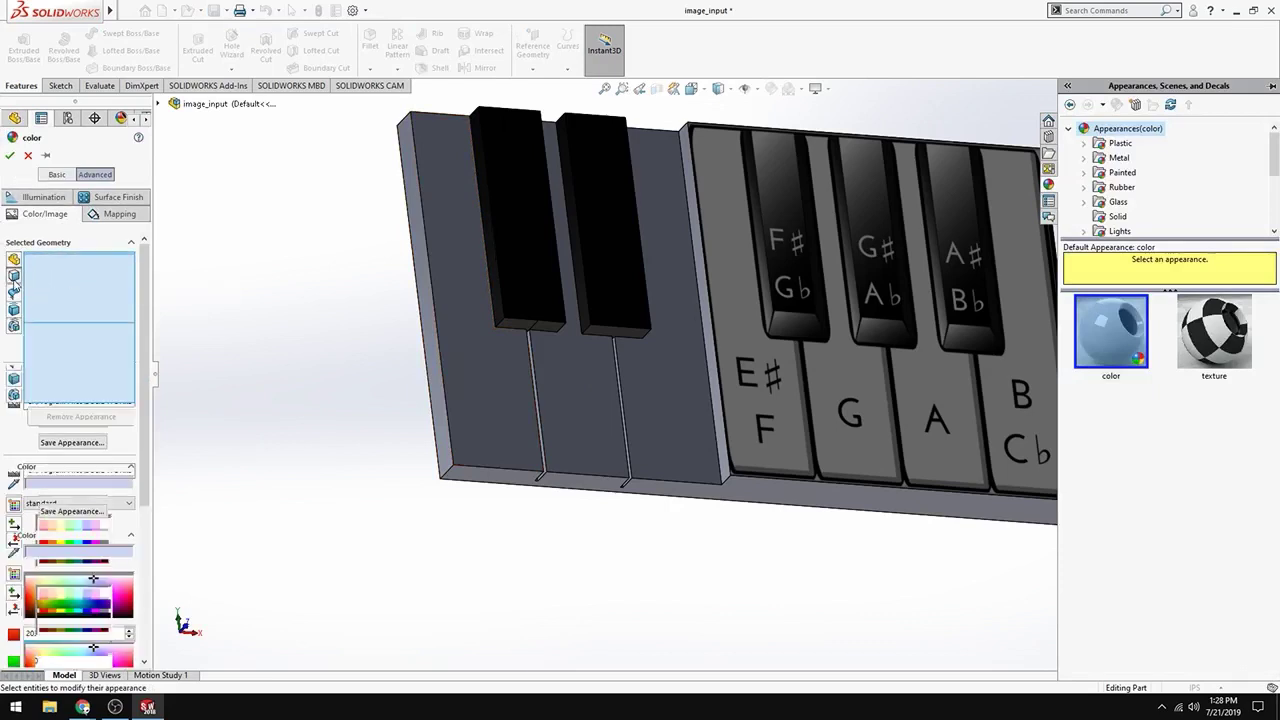
left_click(477, 414)
left_click(601, 418)
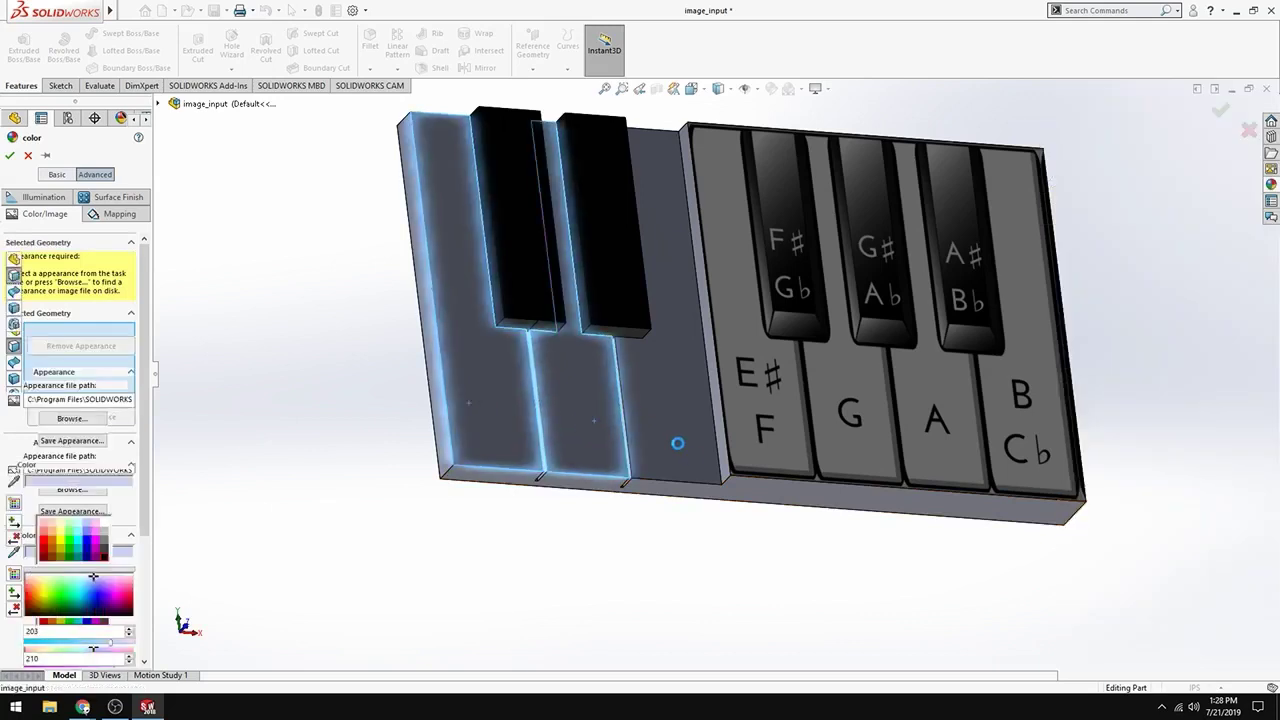
left_click(691, 430)
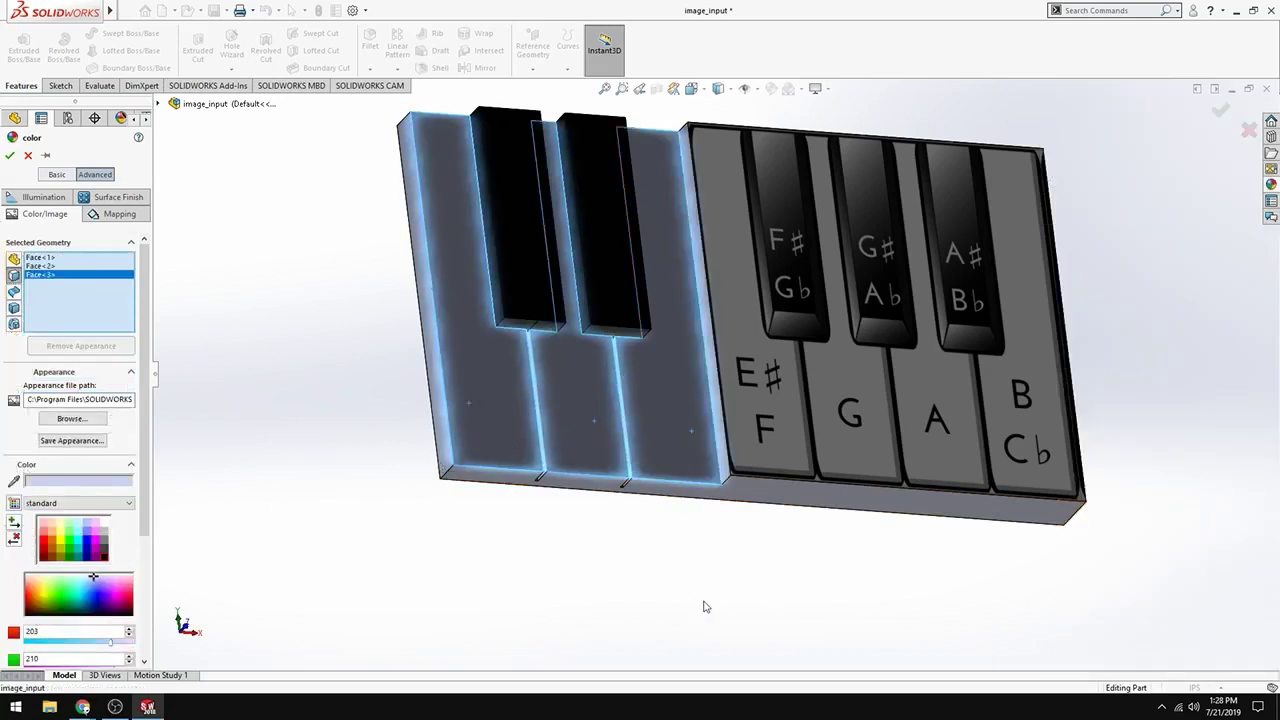
Step: Add the plate's front face and both of its outer side faces to the appearance selection
middle_click_drag(714, 600, 727, 404)
left_click(727, 404)
middle_click_drag(372, 376, 735, 366)
left_click(727, 362)
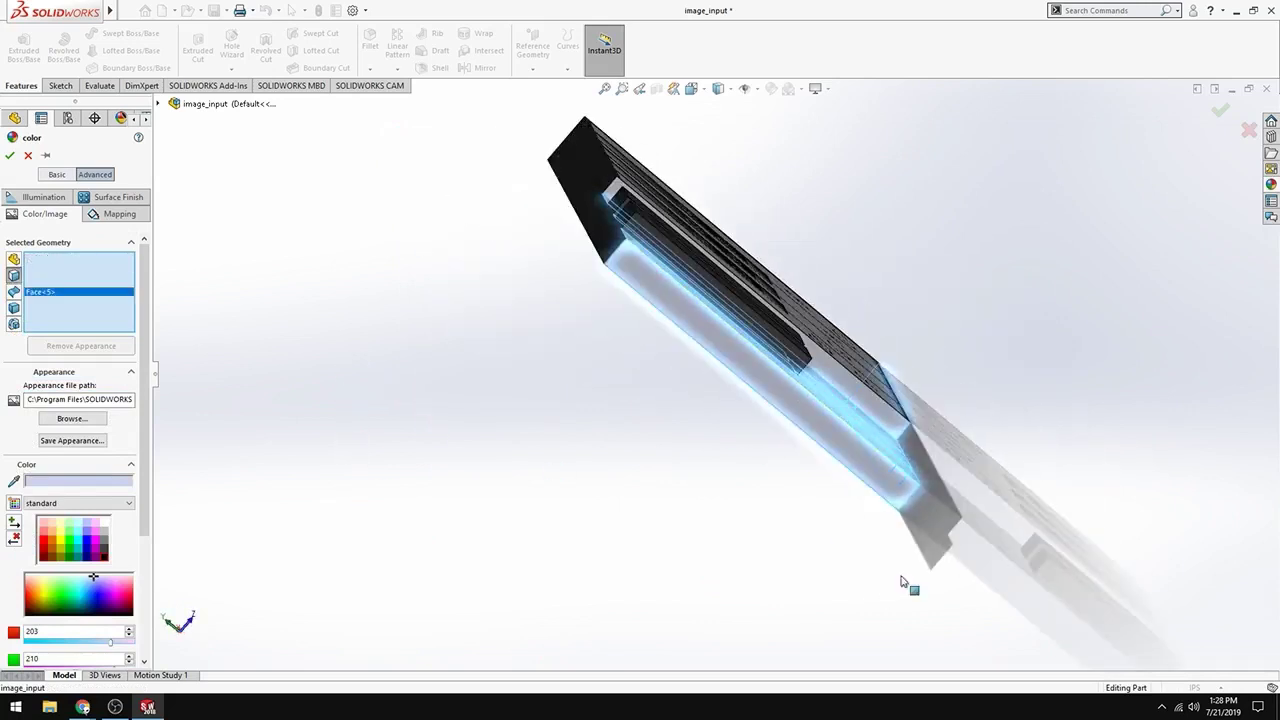
middle_click_drag(960, 614, 829, 417)
left_click(849, 325)
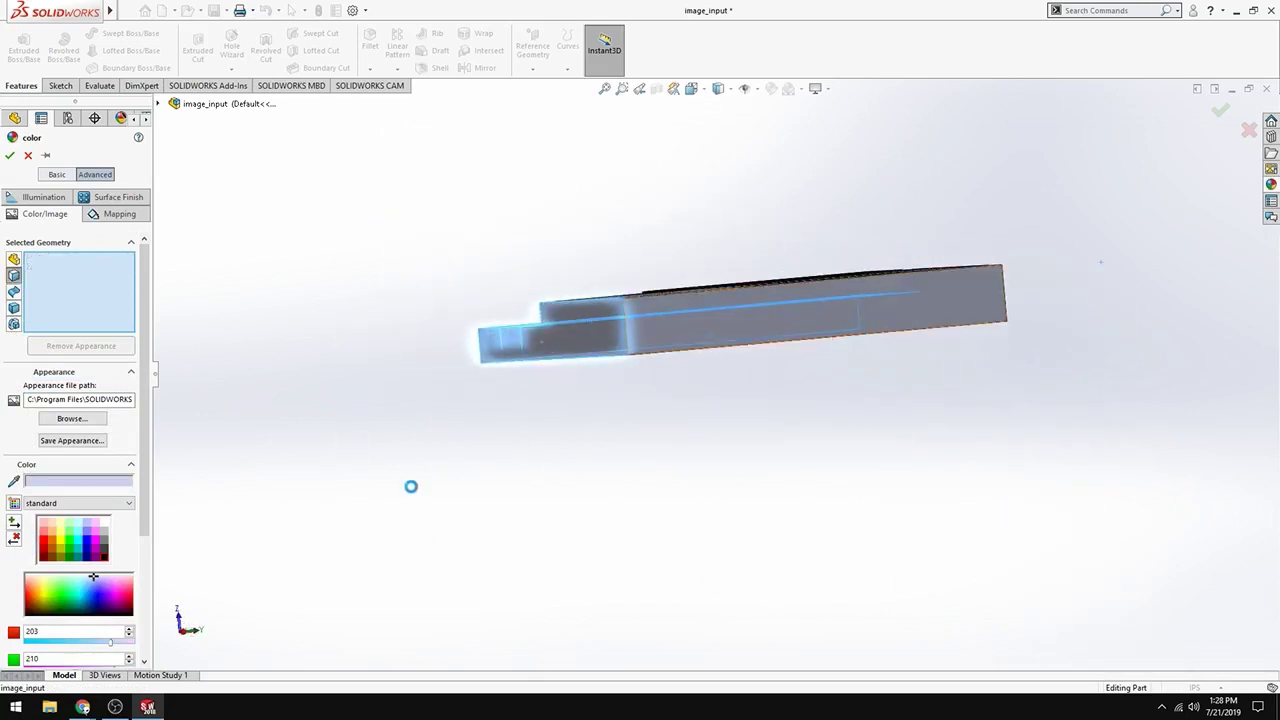
Step: Apply white to the selected key tops and outer plate faces, and accept the appearance
middle_click_drag(411, 483, 332, 495)
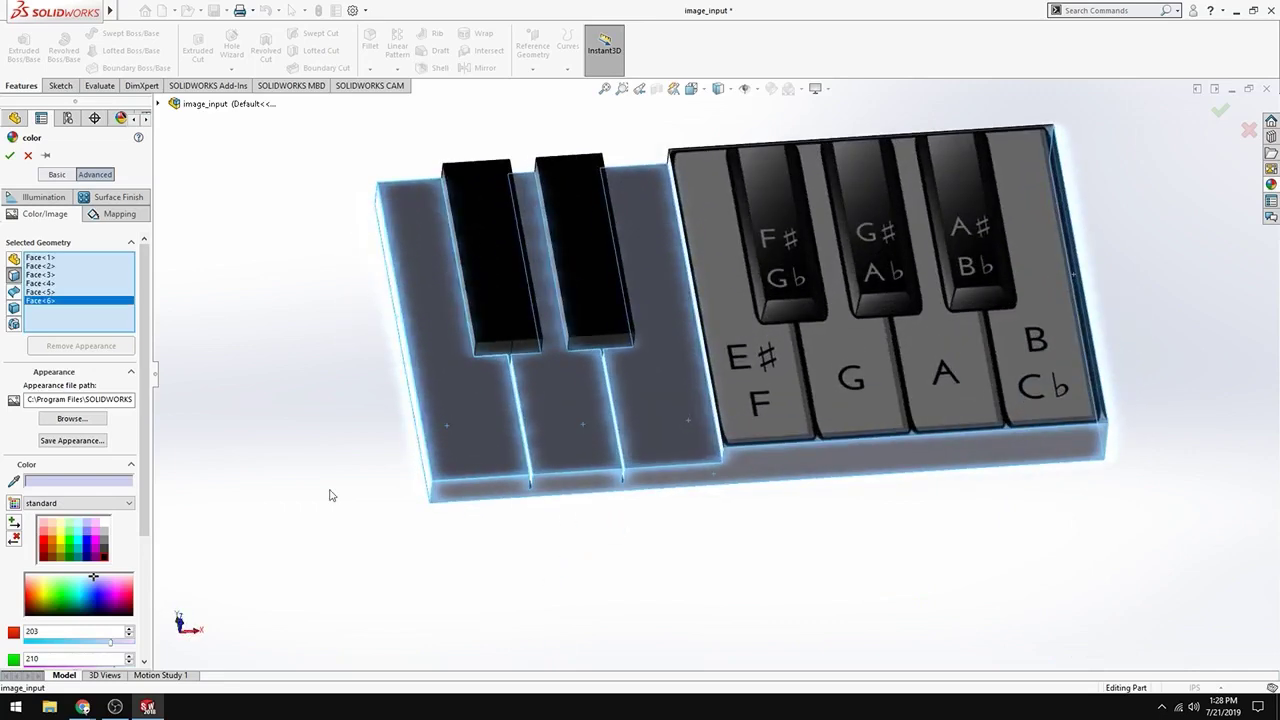
left_click(104, 523)
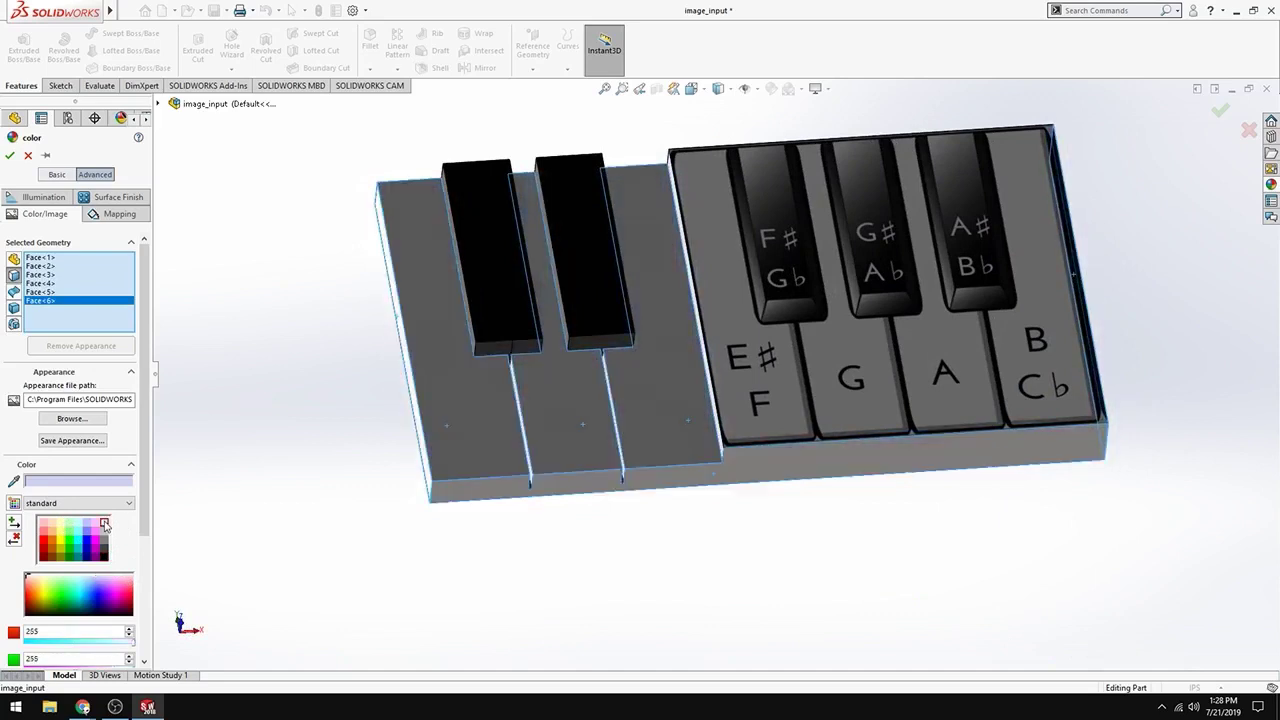
left_click(10, 155)
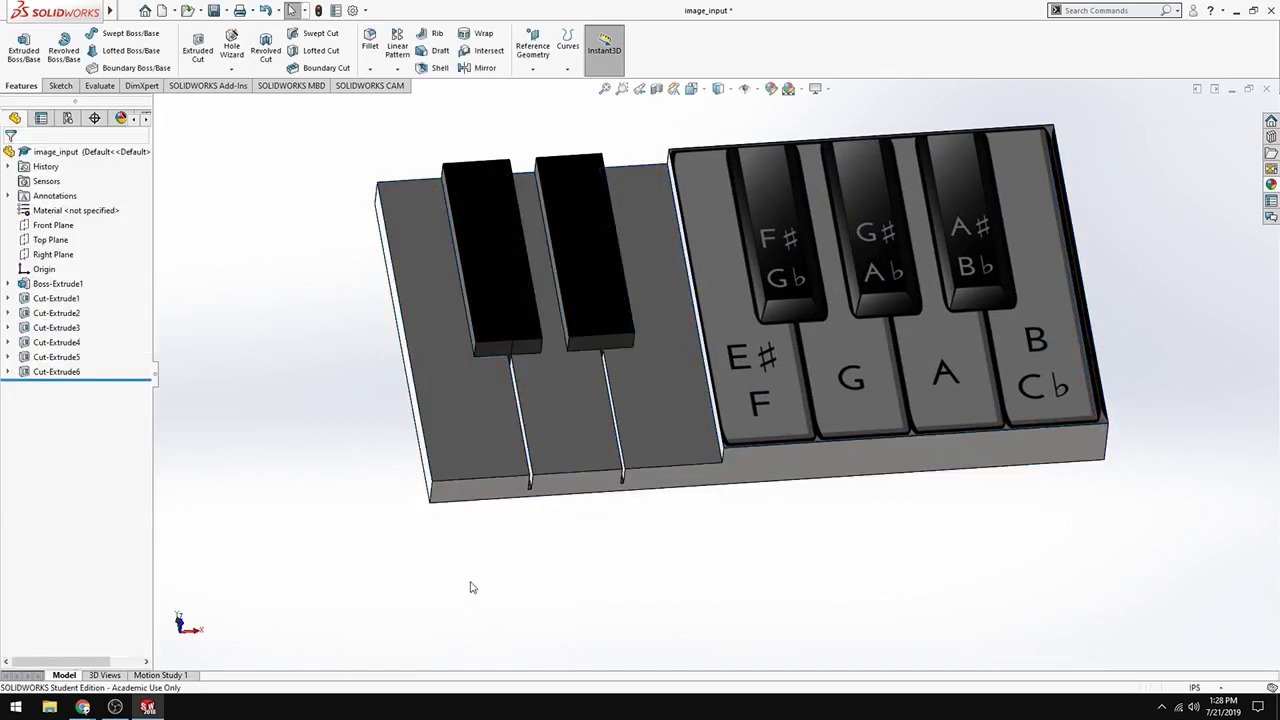
Step: Examine the colored key tops, raised black keys and outer plate faces of the piano plate from several angles
middle_click_drag(607, 668, 471, 580)
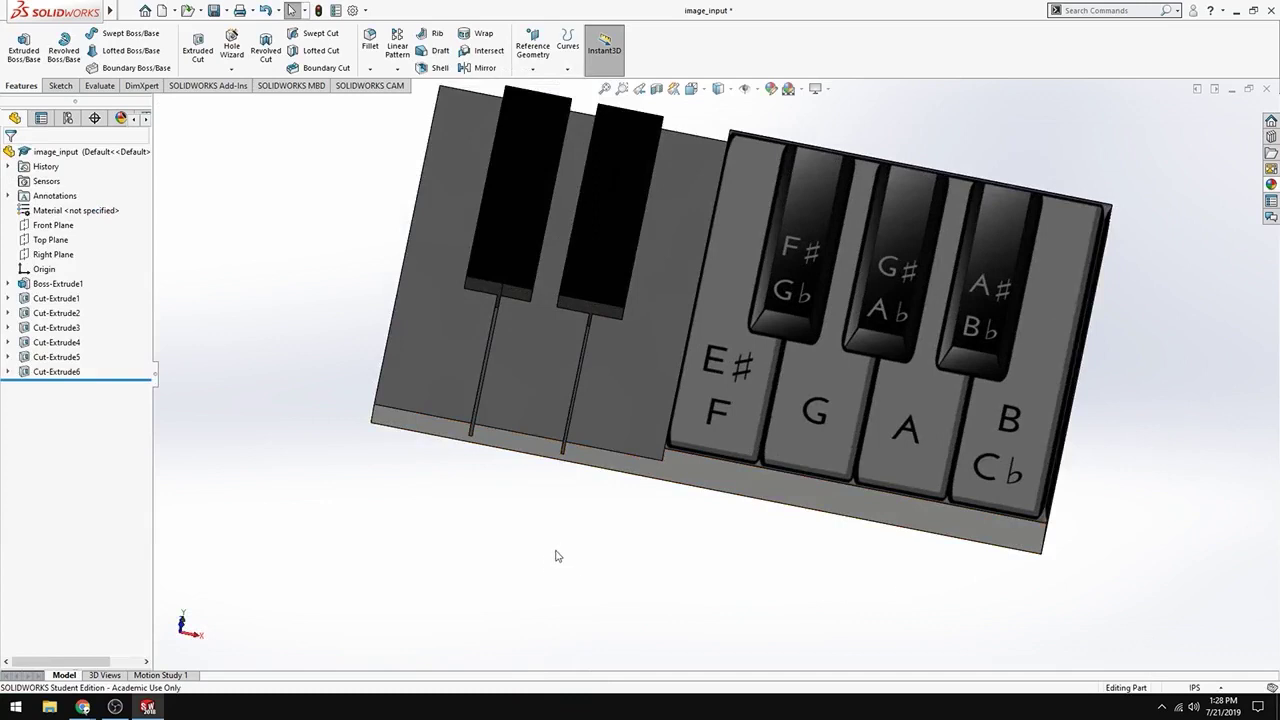
mouse_move(371, 535)
middle_mouse_down()
mouse_move(394, 497)
mouse_move(389, 623)
mouse_move(352, 570)
mouse_move(374, 546)
middle_mouse_up()
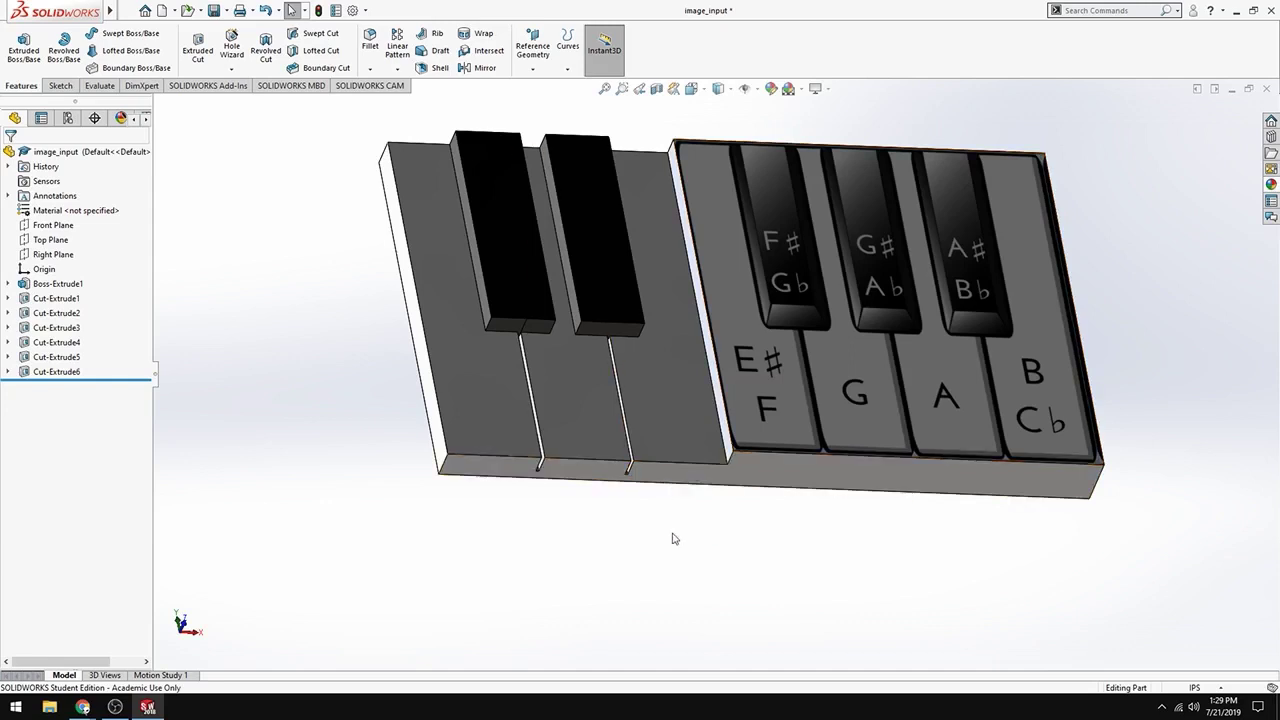
key("ctrl+1")
middle_click_drag(343, 443, 770, 423)
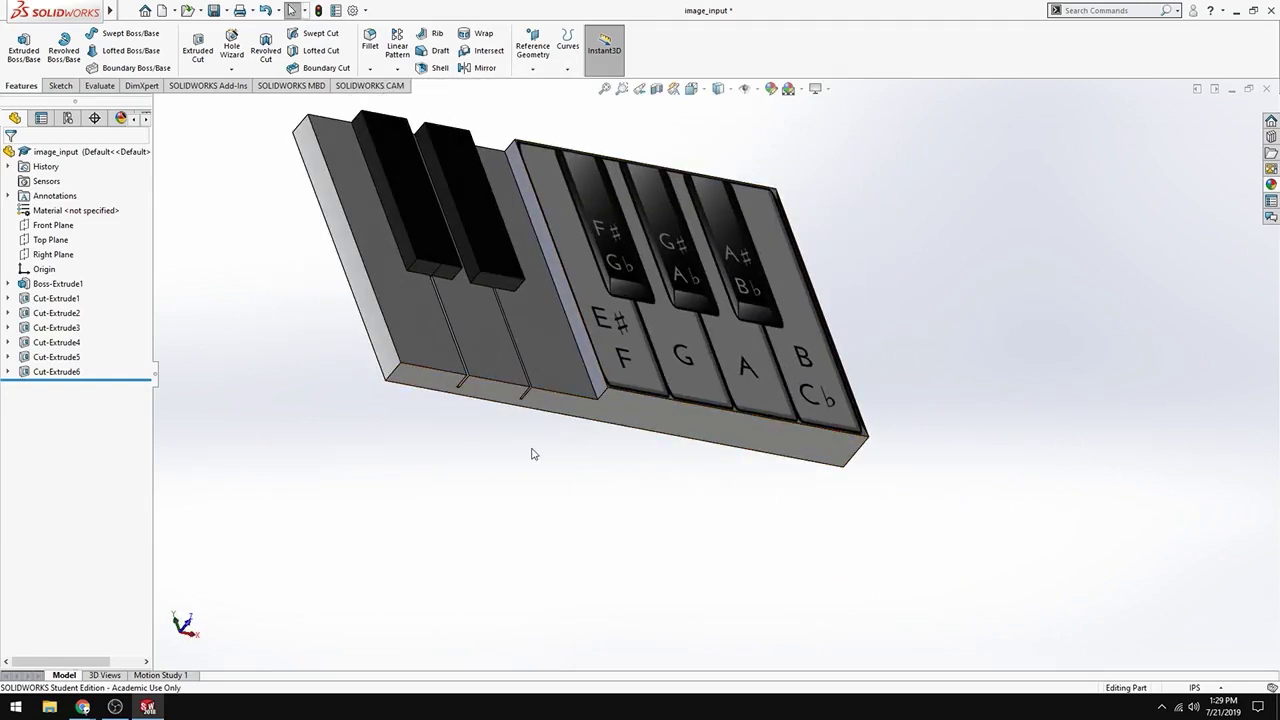
key("Escape")
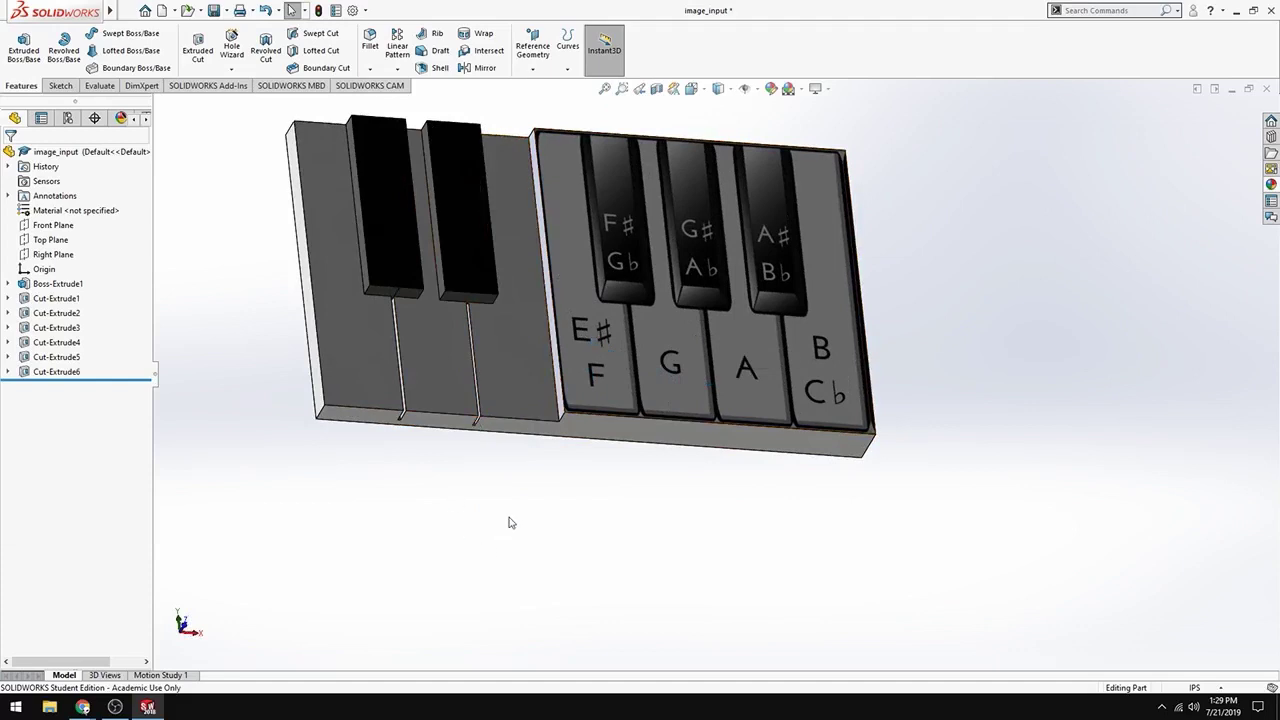
middle_click_drag(509, 520, 693, 284)
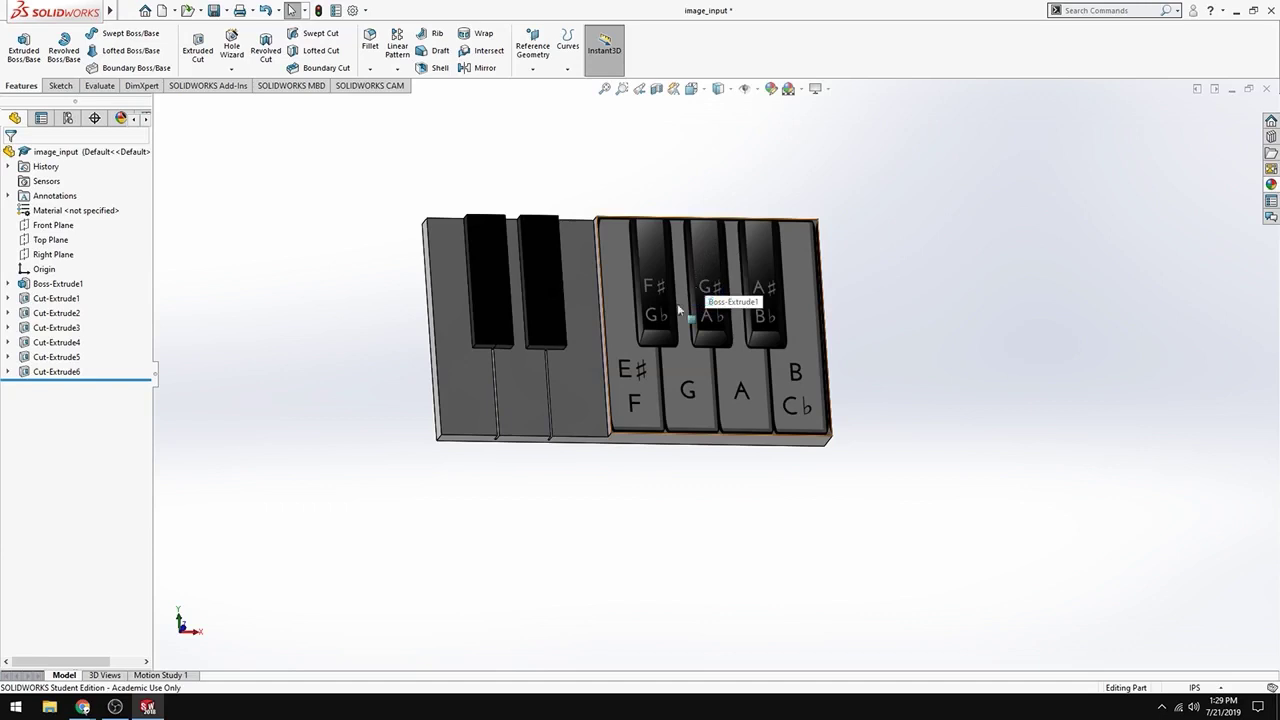
Step: Save a copy of the part in the Downloads folder as image_input in VRML (*.wrl) format
mouse_move(76, 15)
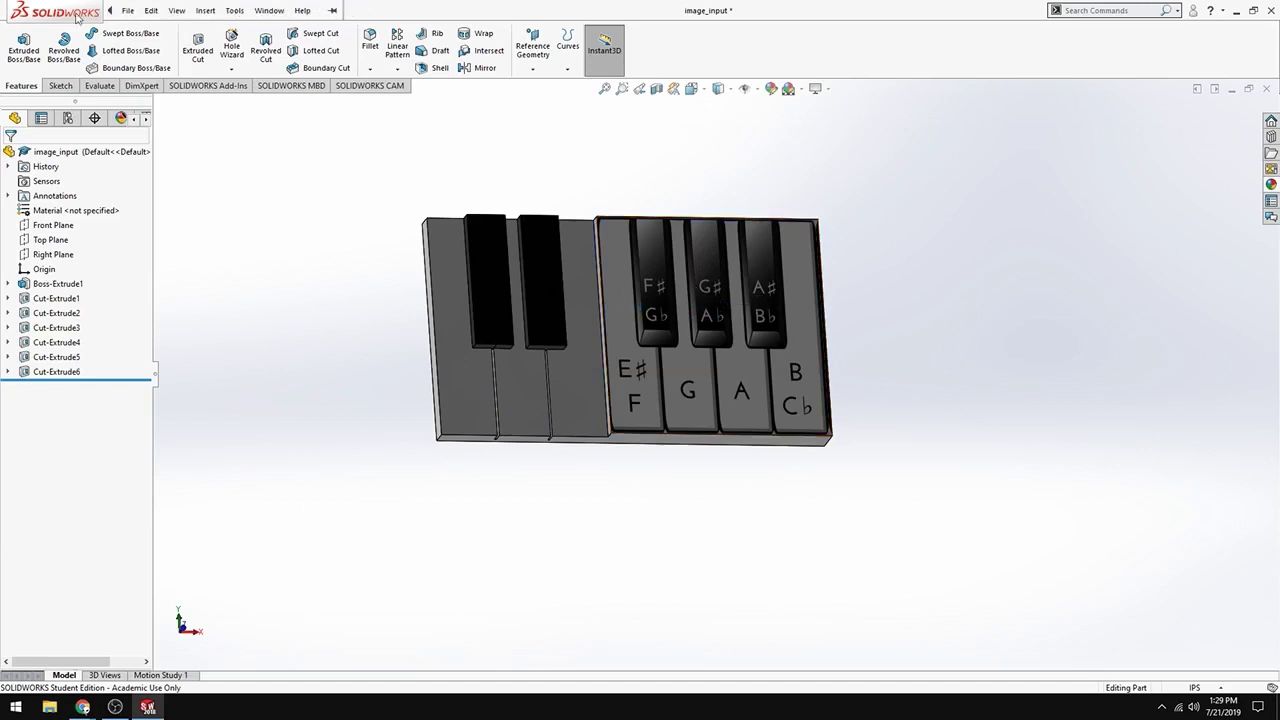
left_click(128, 12)
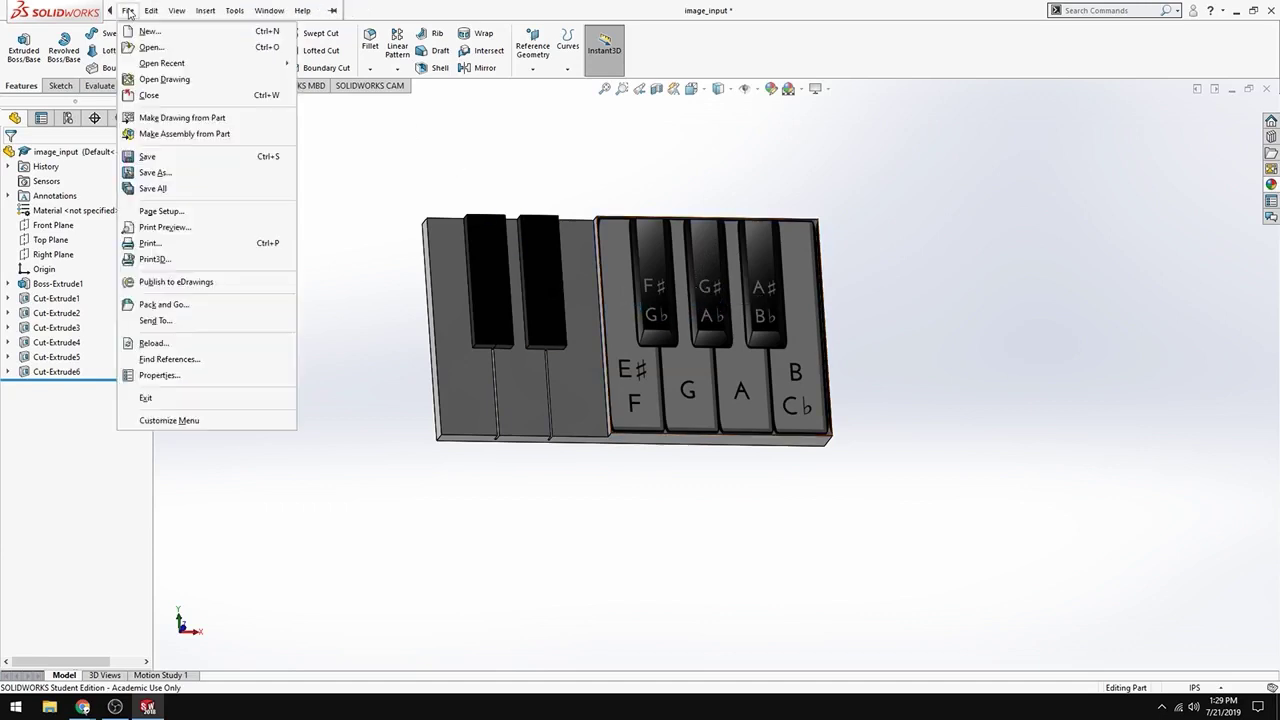
left_click(207, 175)
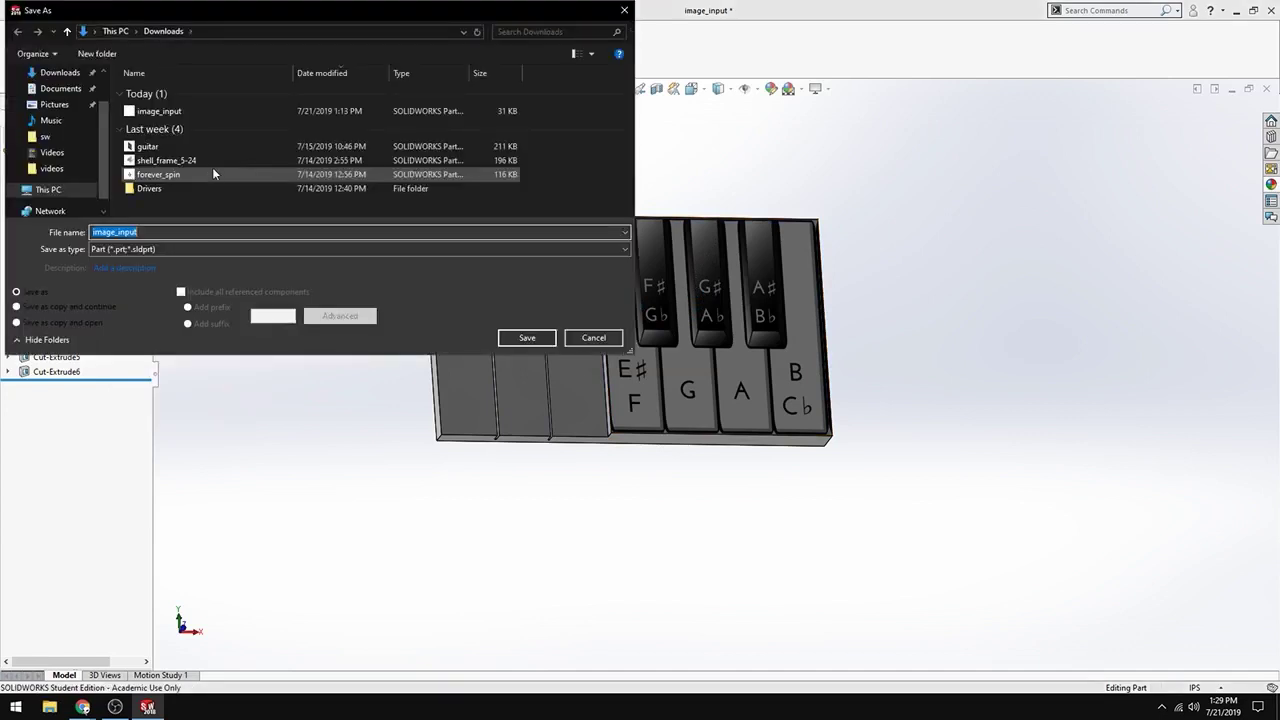
left_click(520, 249)
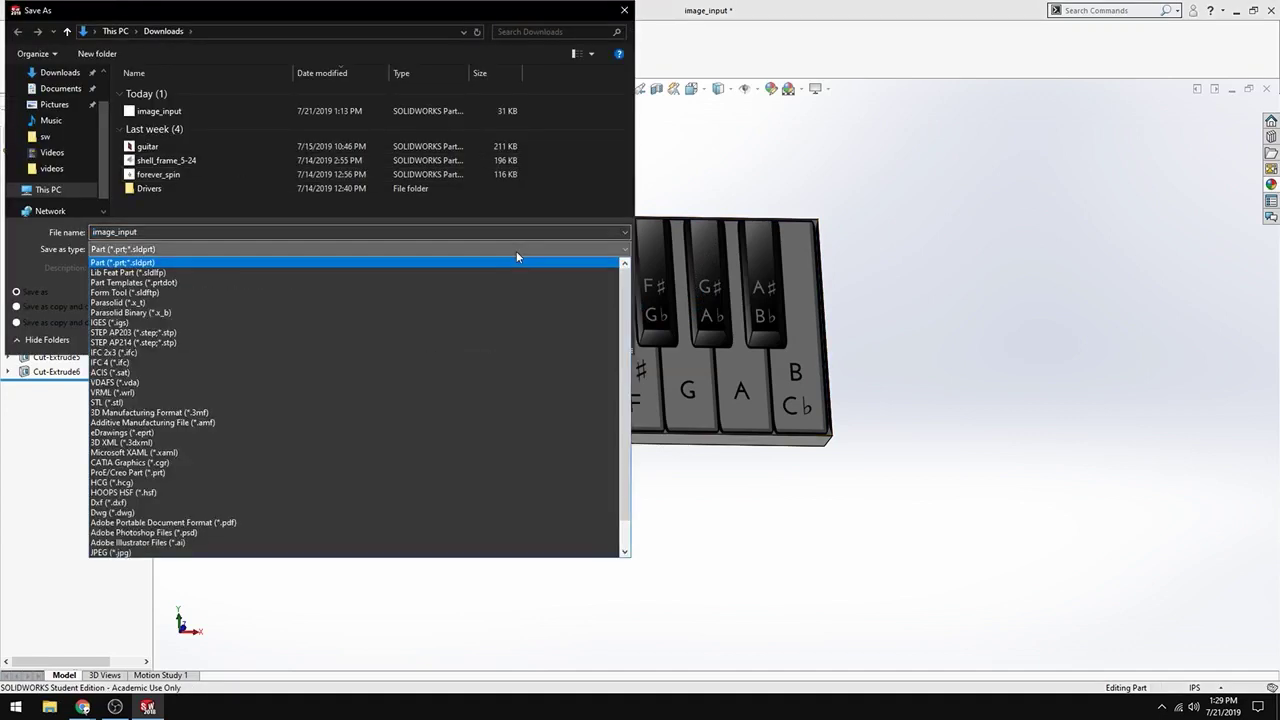
left_click(279, 392)
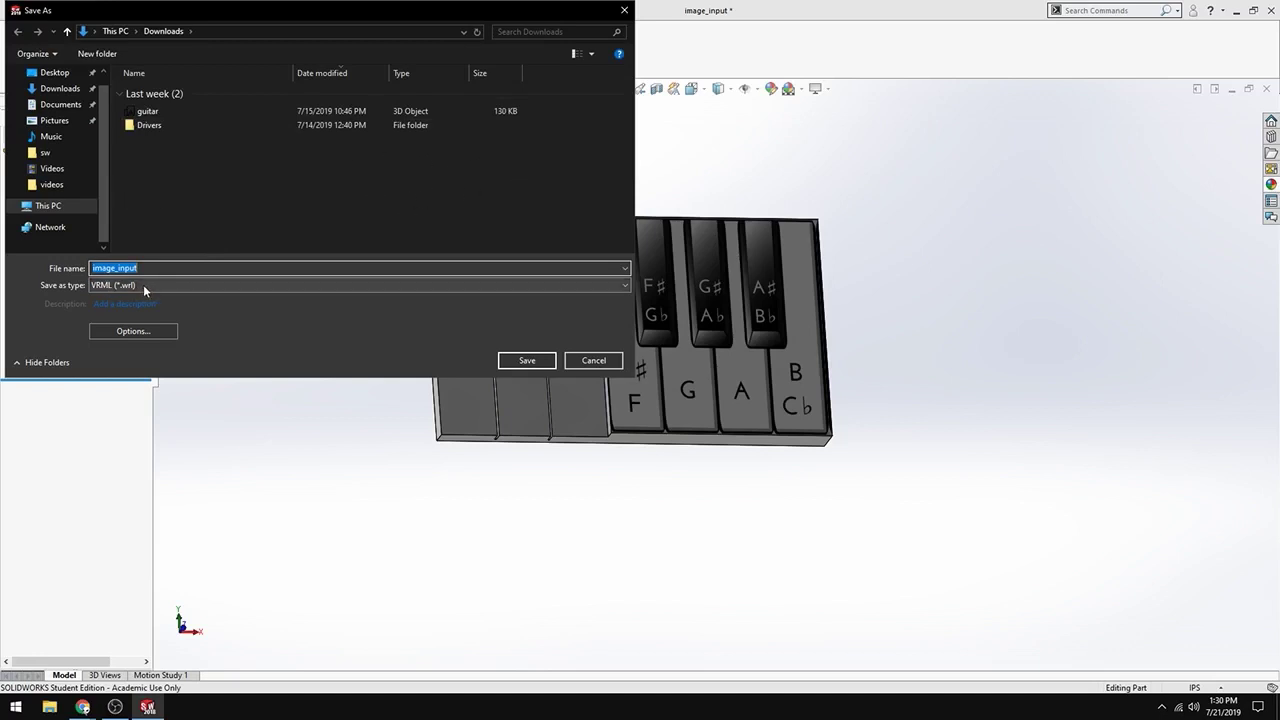
left_click(524, 360)
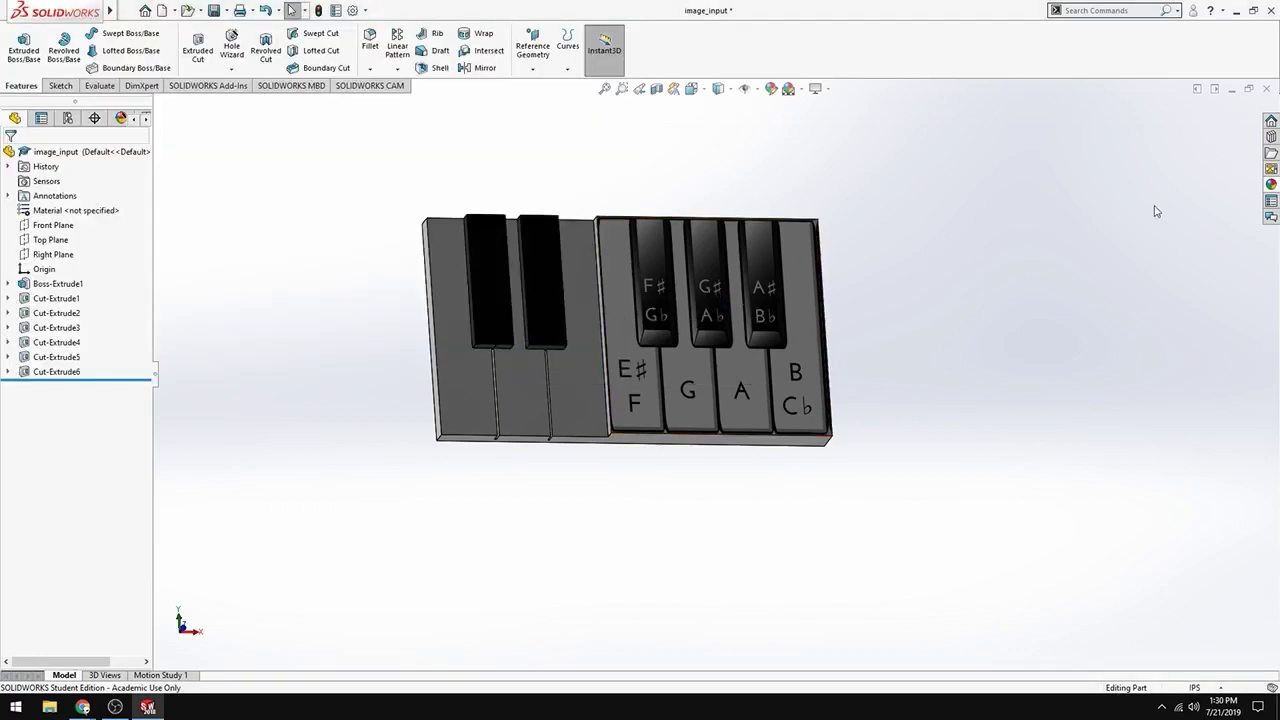